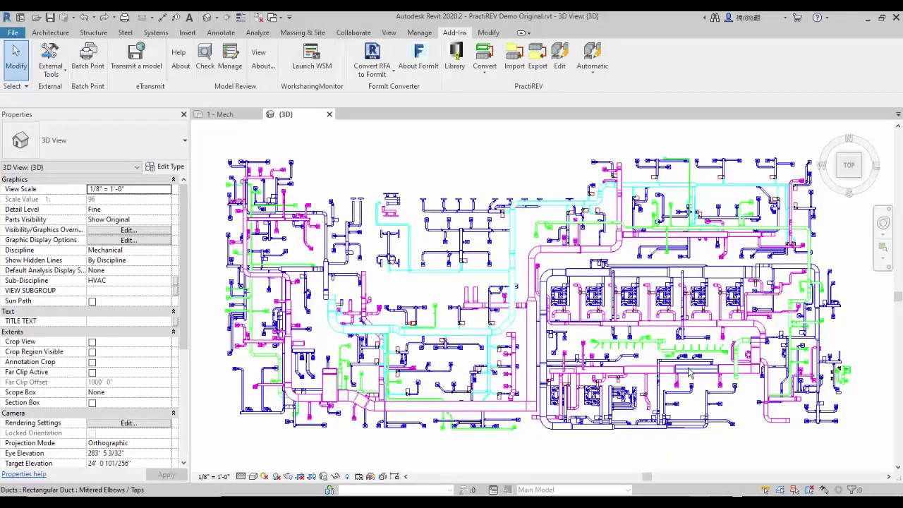
Select the whole connected duct run from the wide rectangular main duct and temporarily isolate it in the 3D view.
scroll(691, 378, "up", 4)
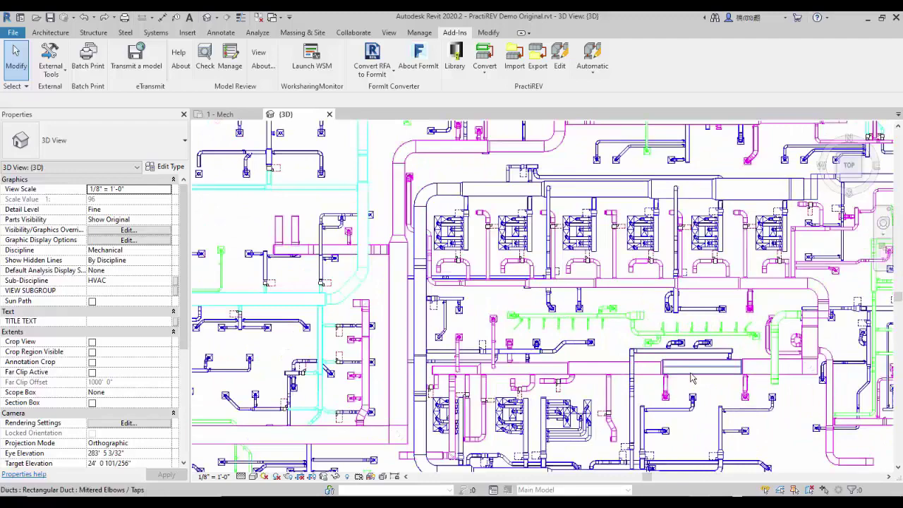
scroll(691, 374, "up", 2)
middle_click_drag(691, 374, 535, 280)
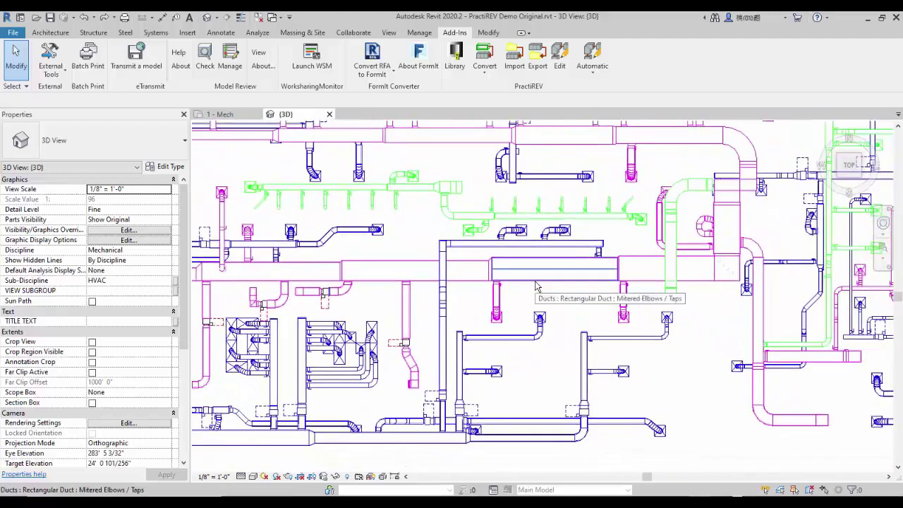
key("Tab")
left_click(535, 285)
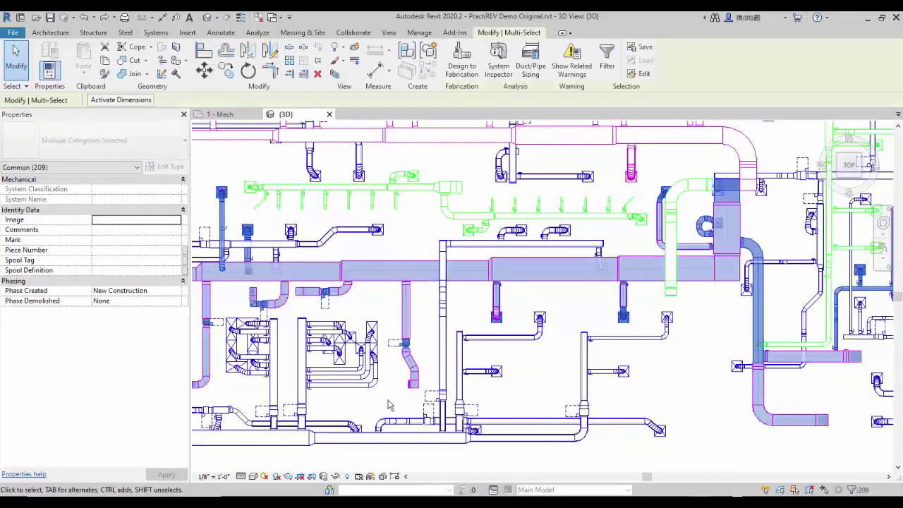
left_click(336, 476)
left_click(356, 444)
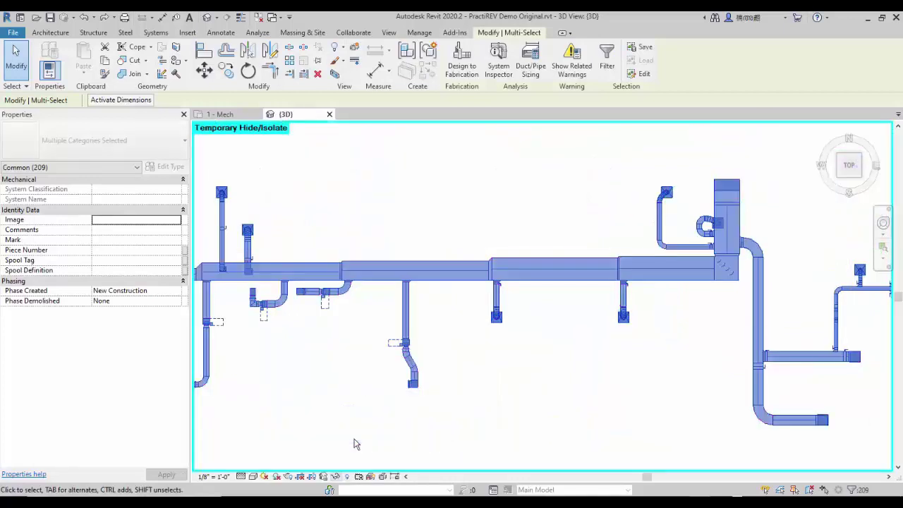
Open the isolated duct run for editing in PractiREV.
scroll(444, 328, "down", 1)
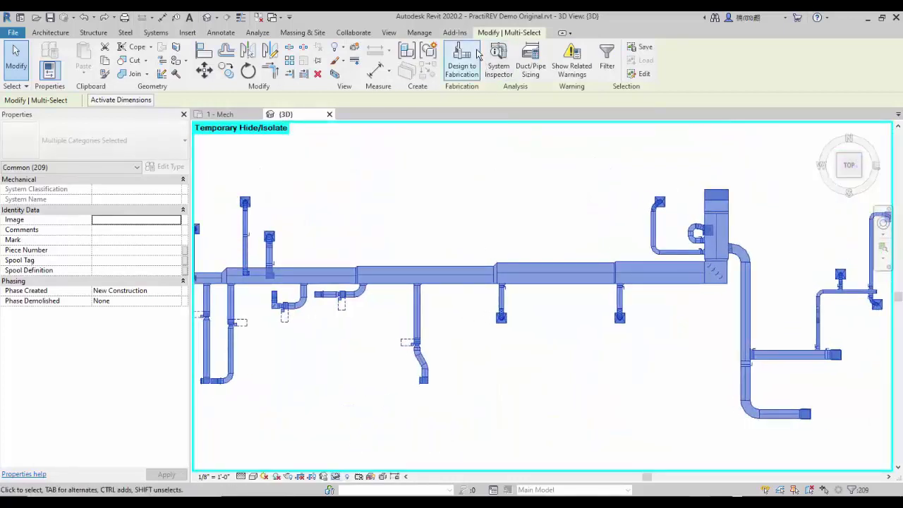
left_click(454, 33)
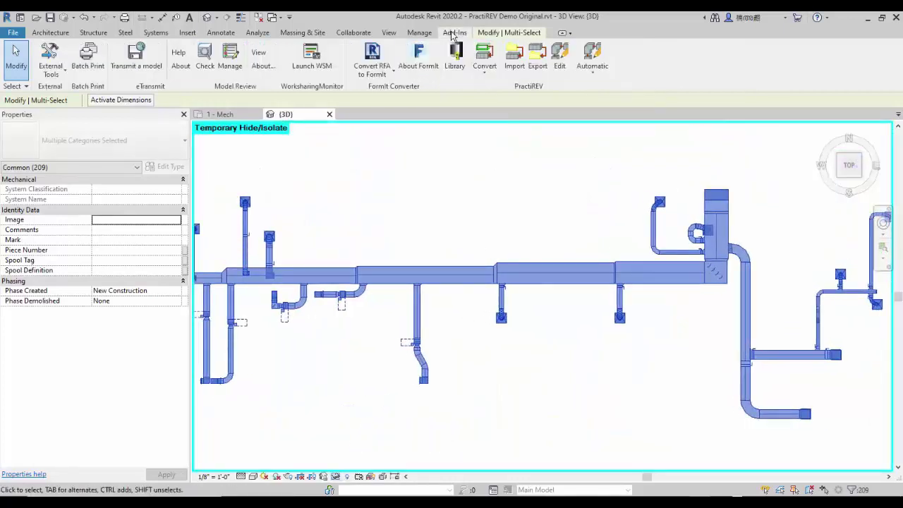
left_click(560, 61)
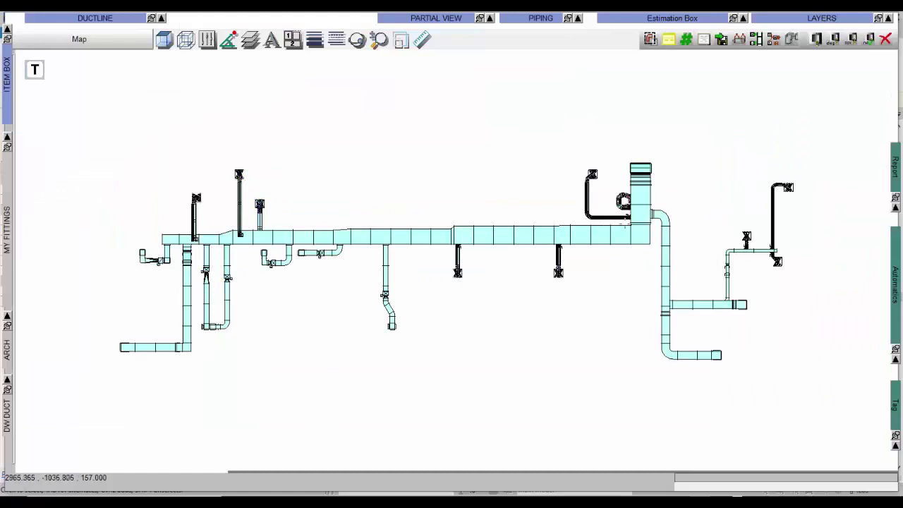
Move the main duct's transition above the small round branch one duct section farther from the corner elbow.
scroll(612, 241, "up", 4)
scroll(571, 259, "down", 1)
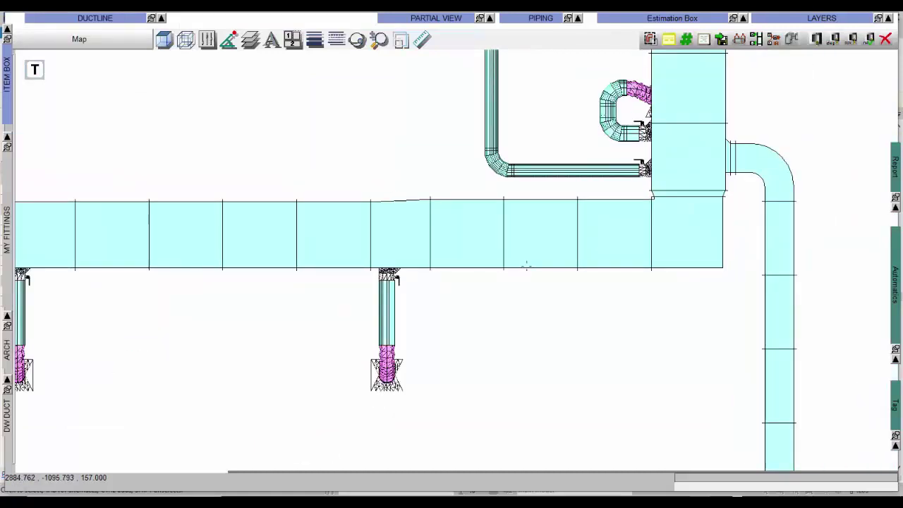
left_click(398, 244)
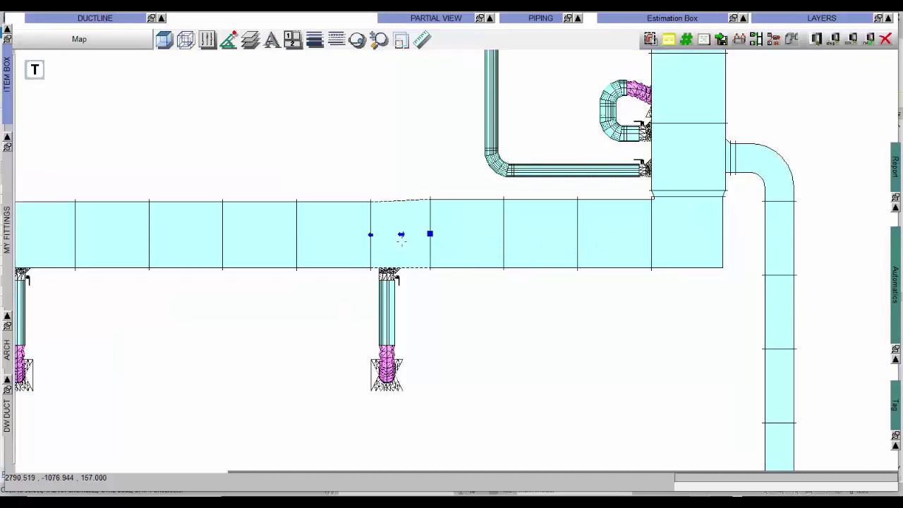
left_click(401, 234)
left_click(325, 239)
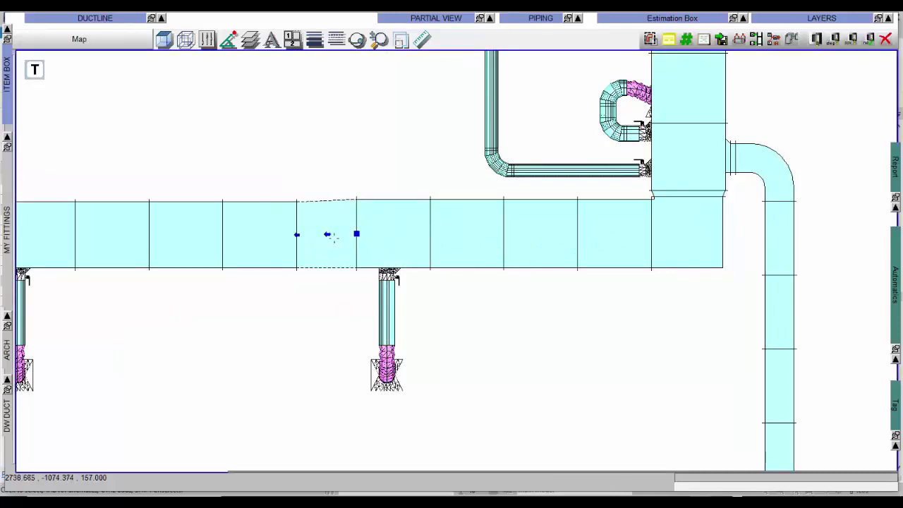
key("Escape")
Replace the main duct's corner elbow and adjacent pieces with a square vaned elbow and fill the gap with straight duct.
left_click_drag(701, 292, 646, 203)
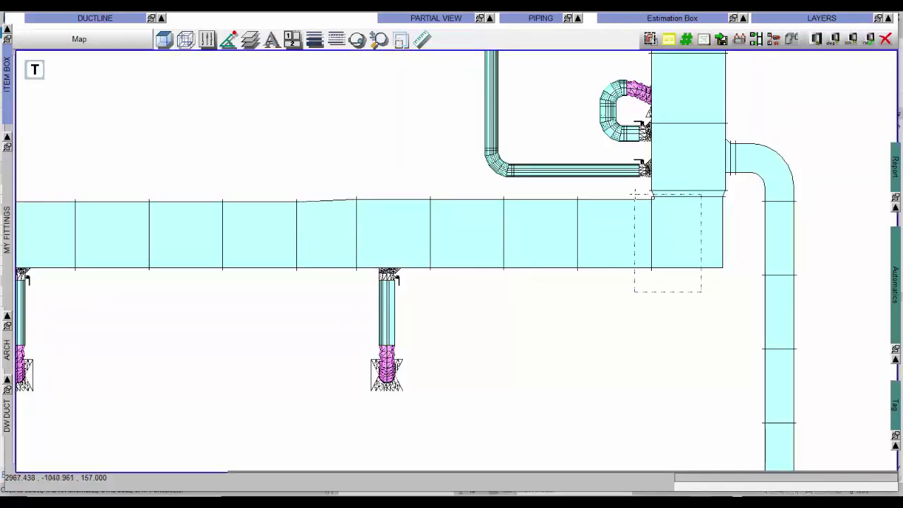
left_click(634, 193)
key("Delete")
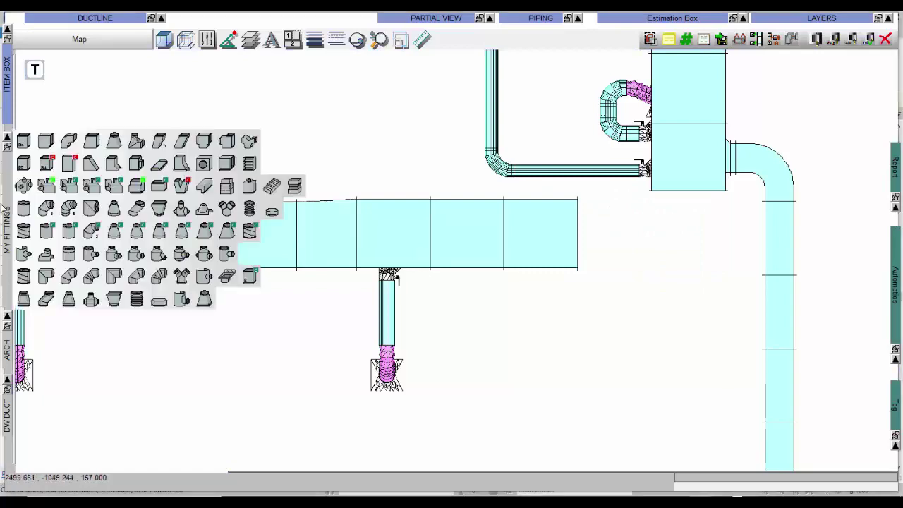
left_click(685, 190)
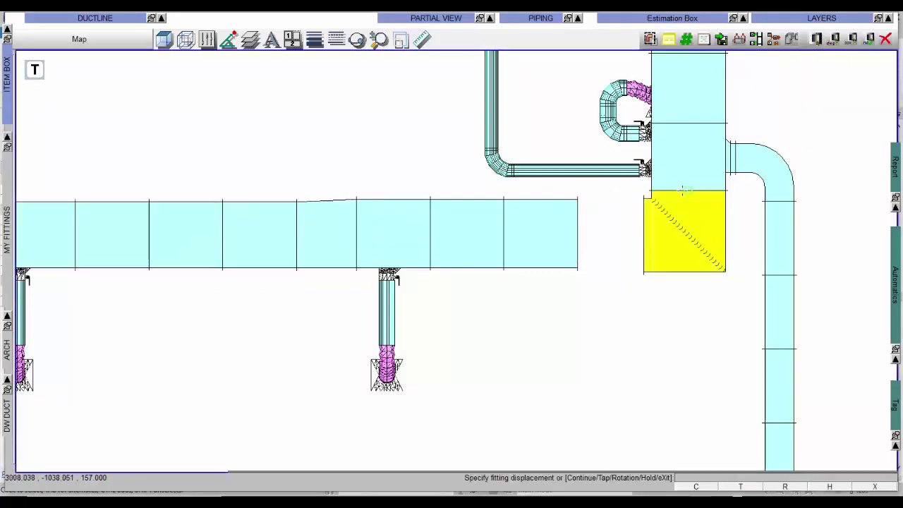
left_click(579, 232)
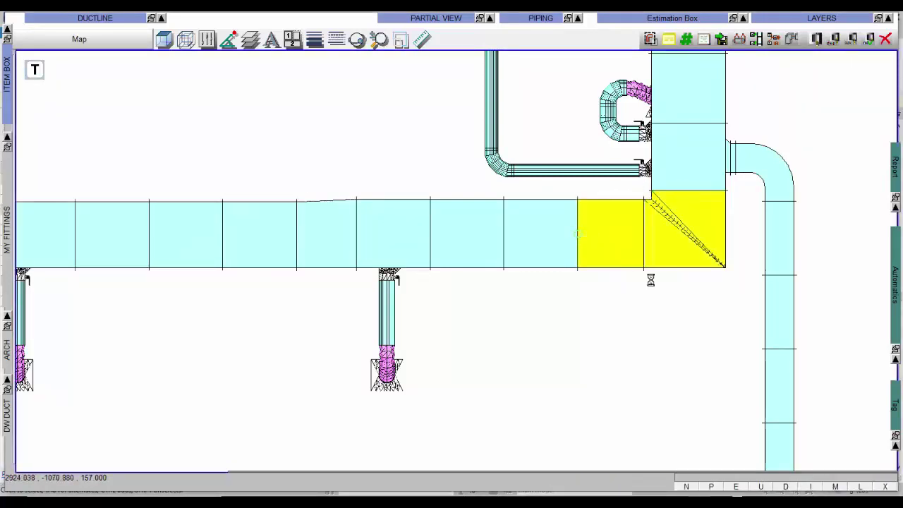
middle_click_drag(675, 294, 562, 304)
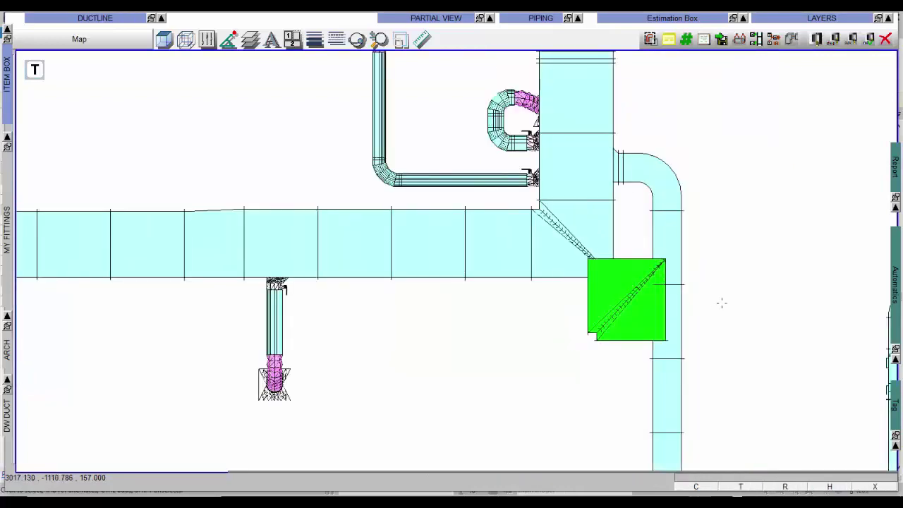
left_click(708, 321)
Replace the side branch's elbow and upper straight sections with a new radius elbow joined by straight duct to the remaining run.
left_click_drag(701, 374, 619, 167)
key("Delete")
mouse_move(7, 233)
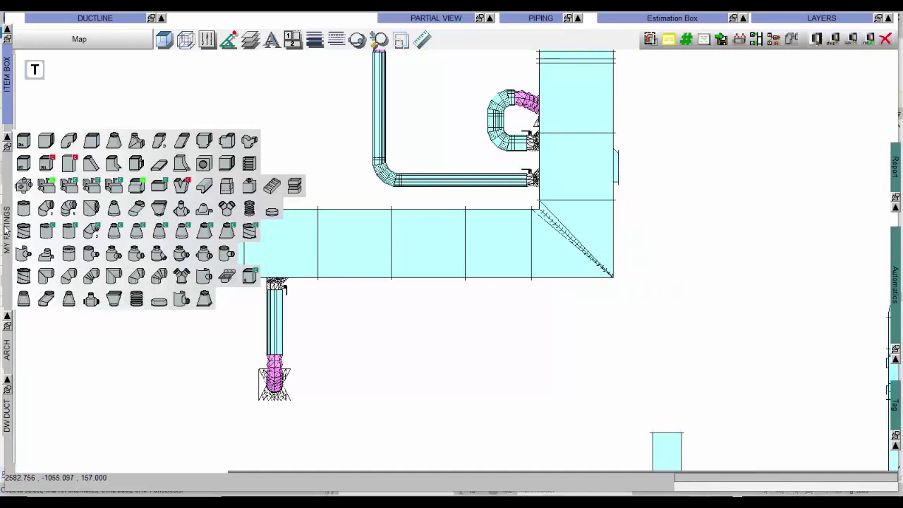
left_click(68, 143)
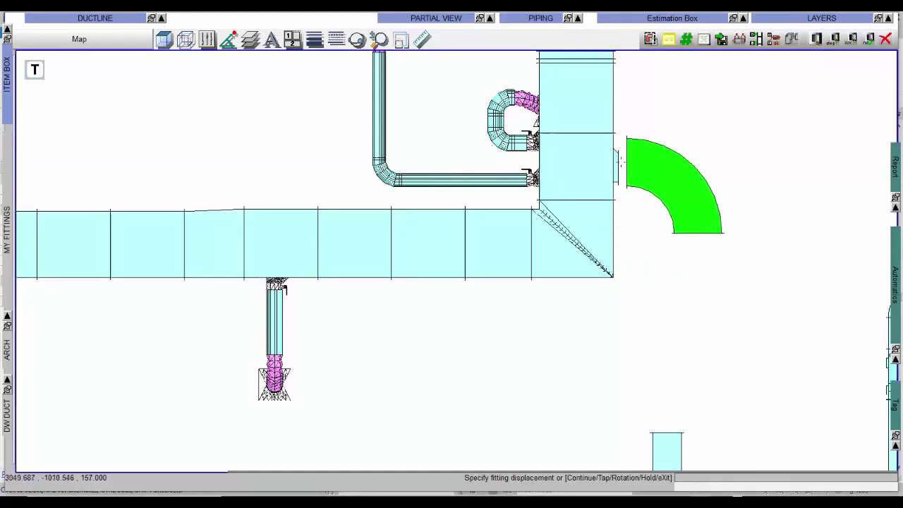
left_click(666, 432)
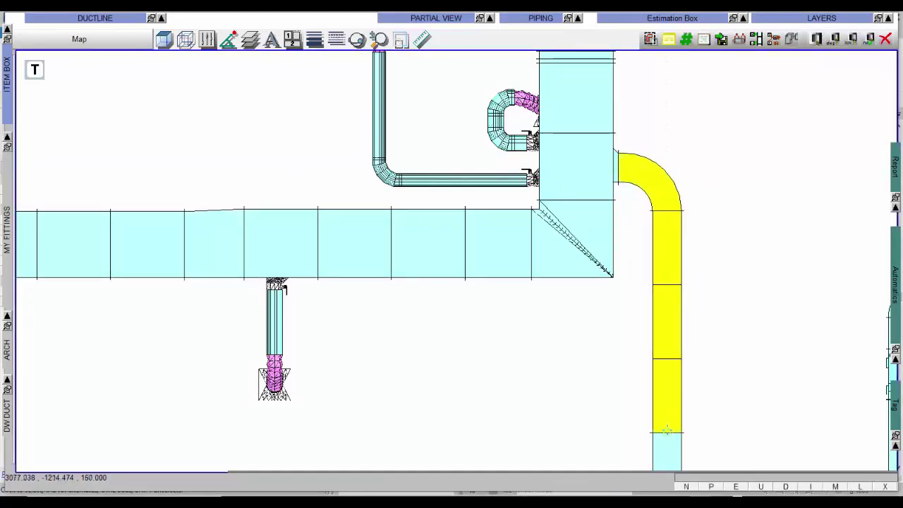
key("Return")
scroll(665, 333, "down", 3)
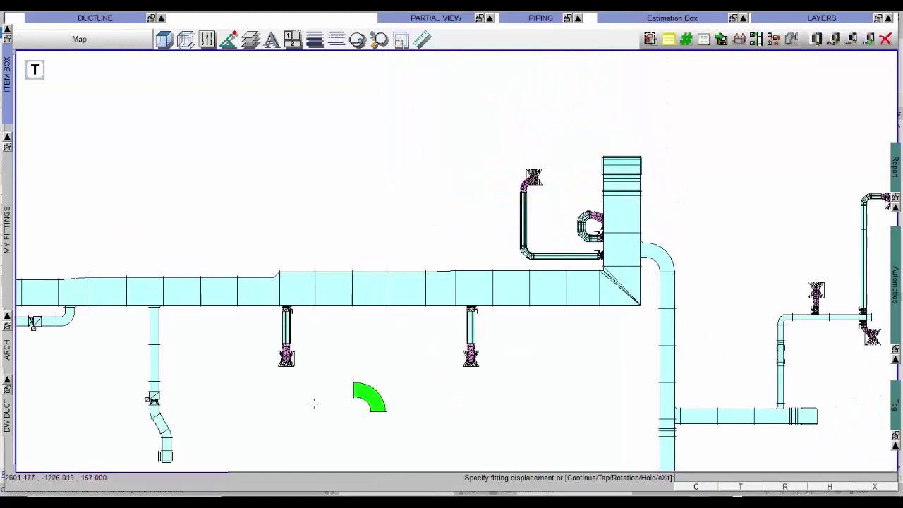
middle_click_drag(492, 295, 523, 274)
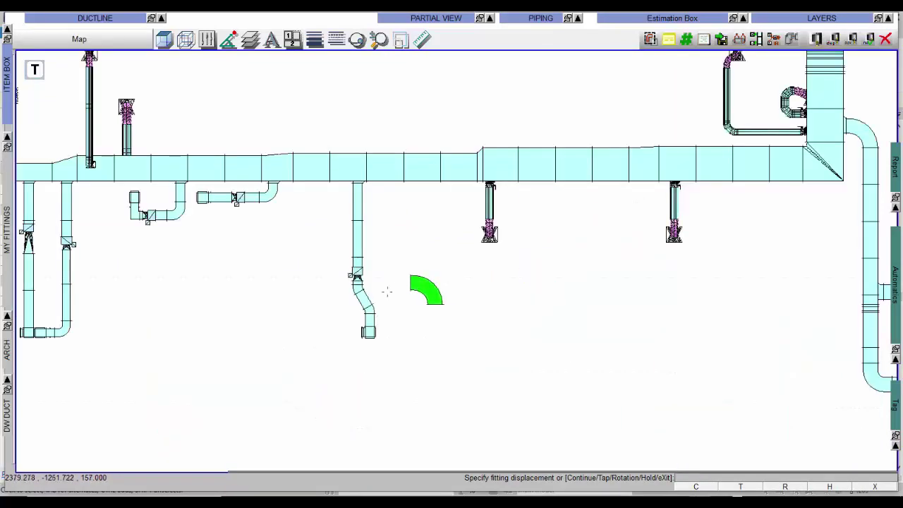
scroll(372, 302, "up", 3)
key("Escape")
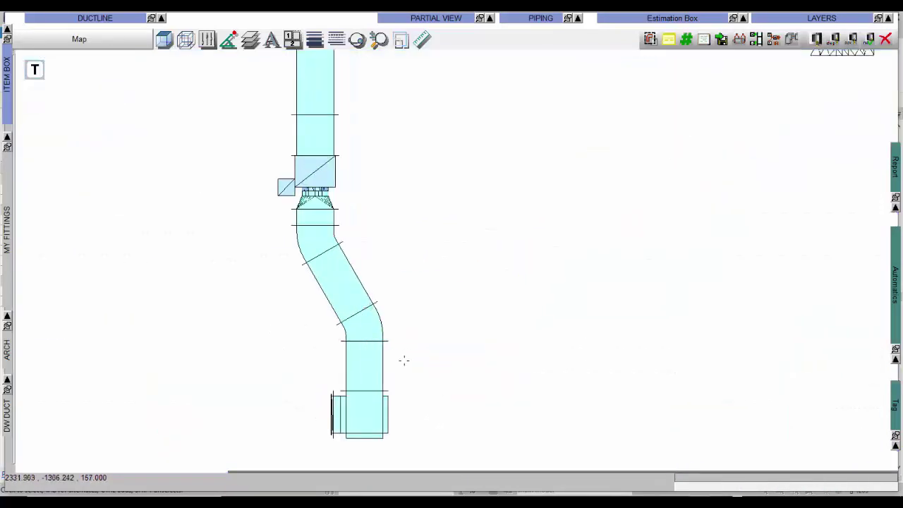
Delete the offset pieces below the VAV box and reconnect its transition to the end fitting with an automatic 45-degree offset.
left_click_drag(304, 244, 287, 218)
key("Delete")
mouse_move(894, 286)
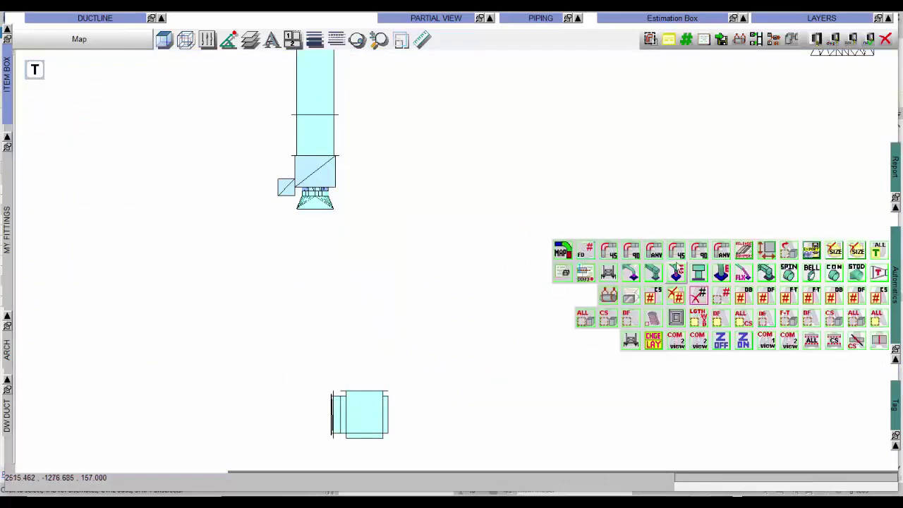
left_click(608, 252)
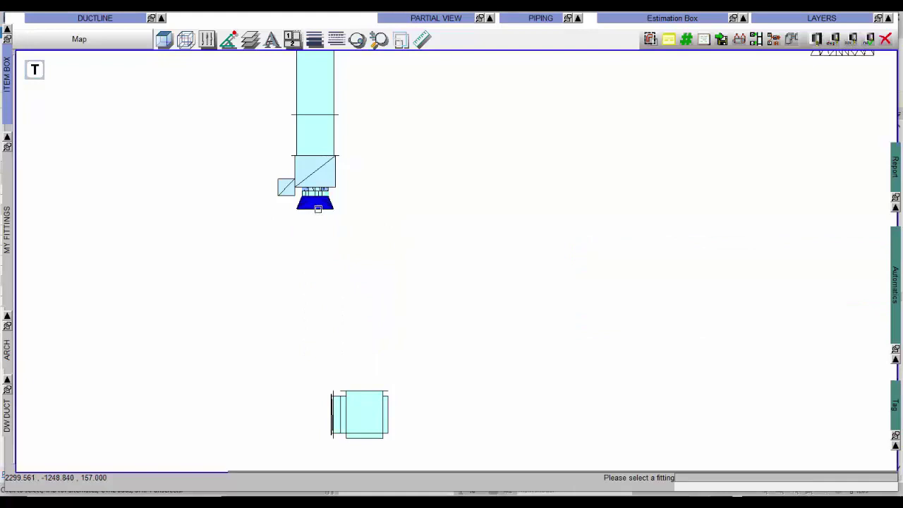
left_click(368, 390)
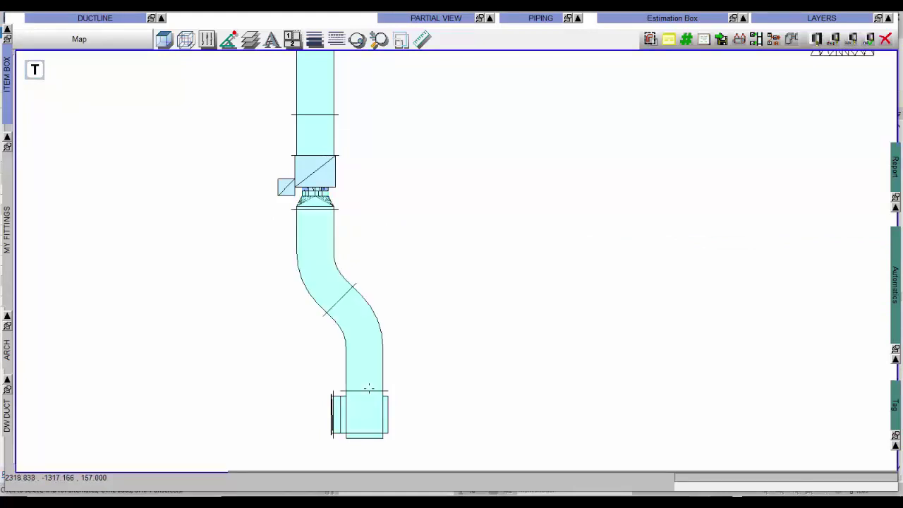
Select the fittings from the short straight piece at the main duct tap through the branch offset's far elbow and delete them.
scroll(371, 240, "down", 4)
middle_click_drag(217, 184, 812, 306)
scroll(447, 244, "up", 3)
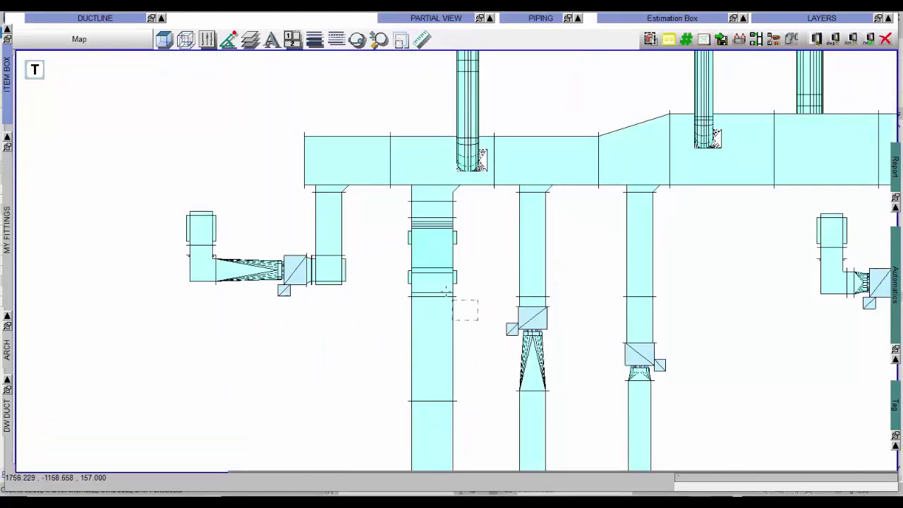
left_click_drag(383, 165, 381, 165)
middle_click_drag(378, 217, 509, 170, "shift")
scroll(498, 210, "up", 5)
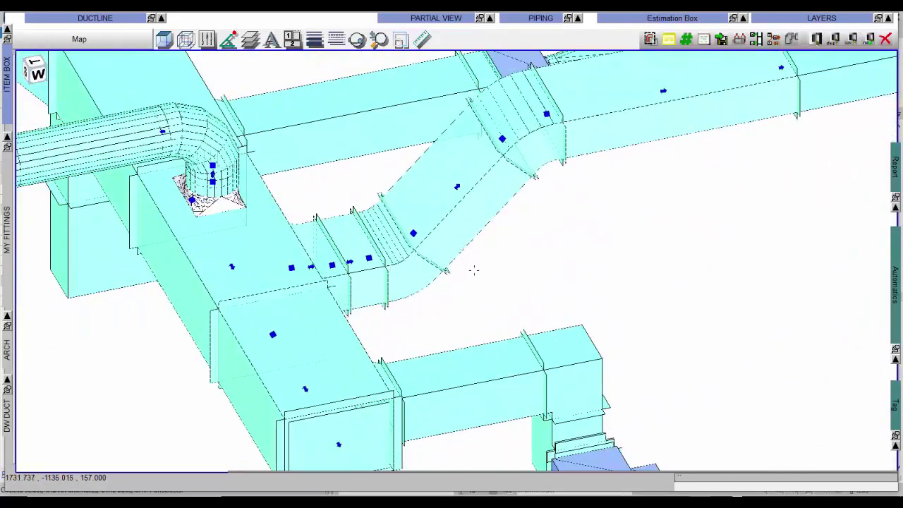
mouse_move(894, 324)
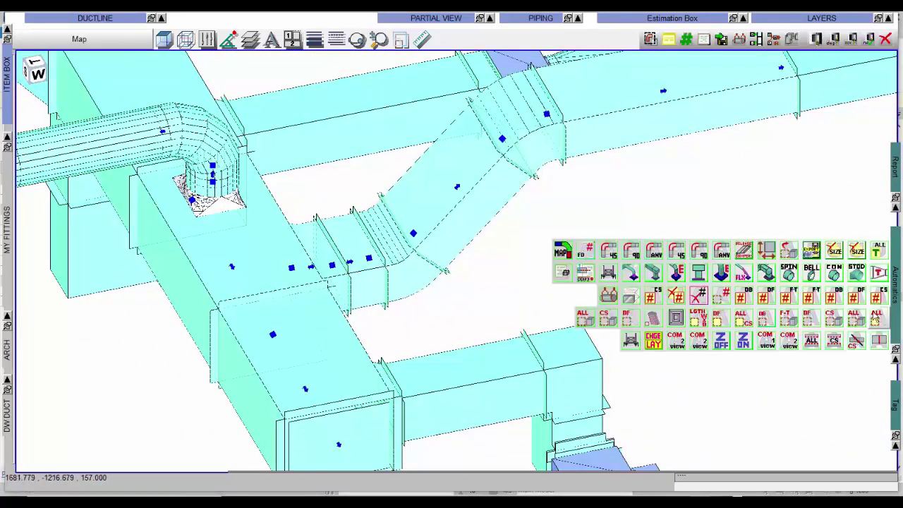
left_click(782, 312)
left_click(378, 304)
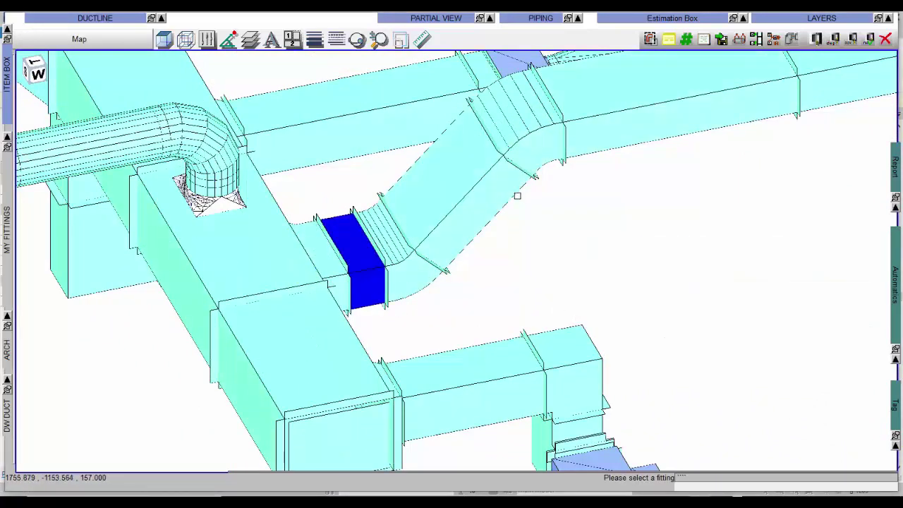
left_click(541, 167)
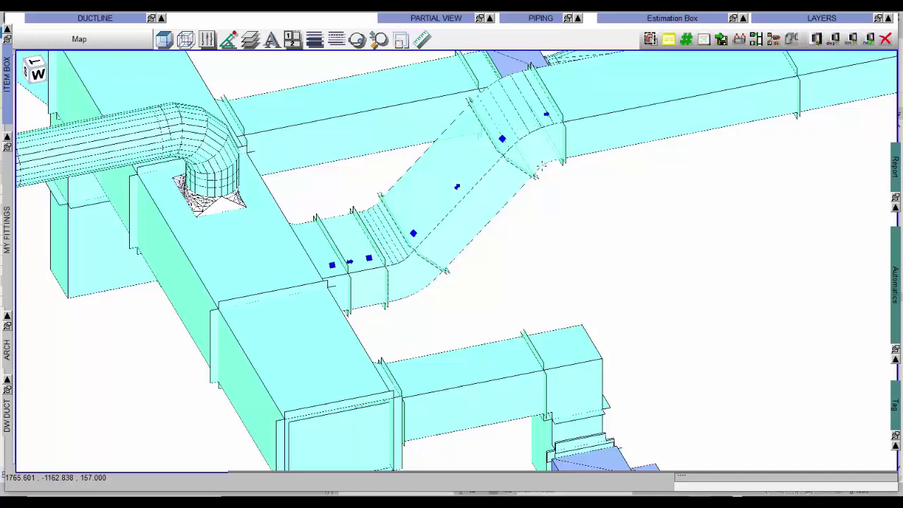
key("Delete")
Reconnect the tap on the main duct to the raised branch duct with an automatic 45-degree offset.
mouse_move(894, 289)
left_click(610, 252)
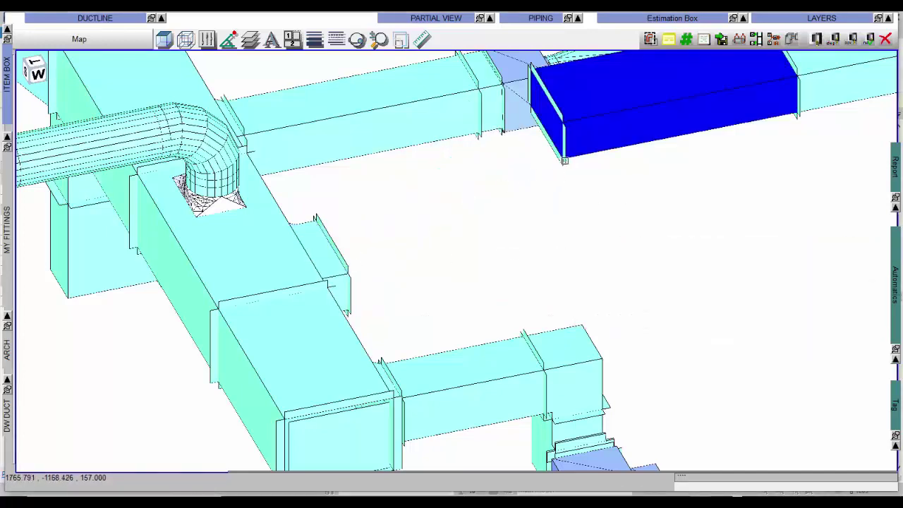
left_click(564, 161)
Restore the top view of the duct run and send the edited ductwork back to Revit.
scroll(526, 210, "down", 3)
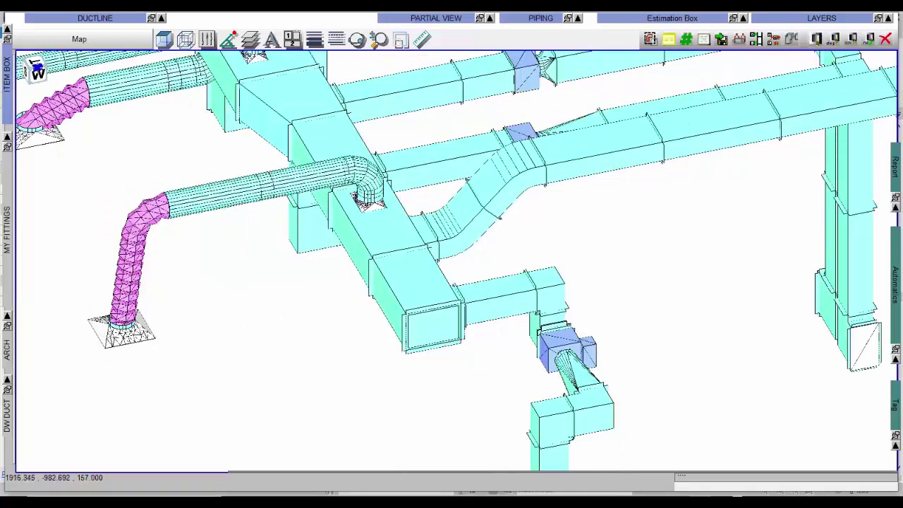
left_click(35, 62)
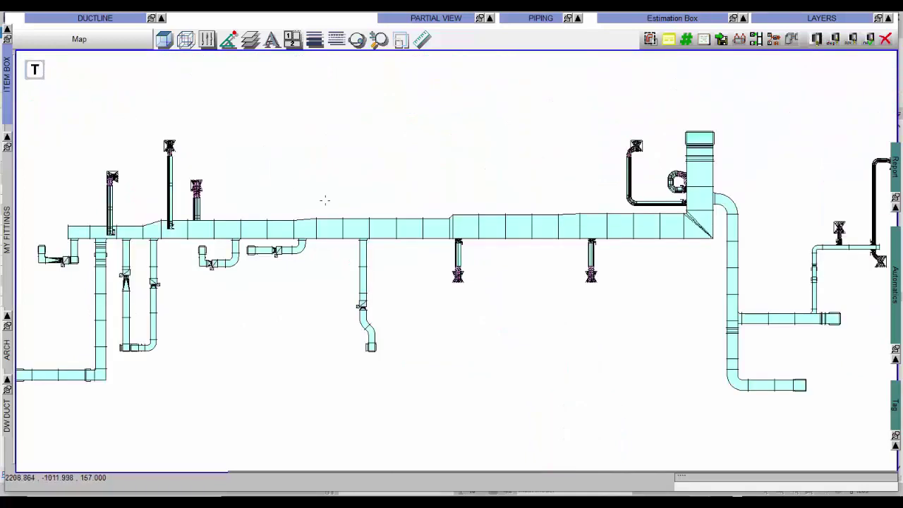
left_click(870, 41)
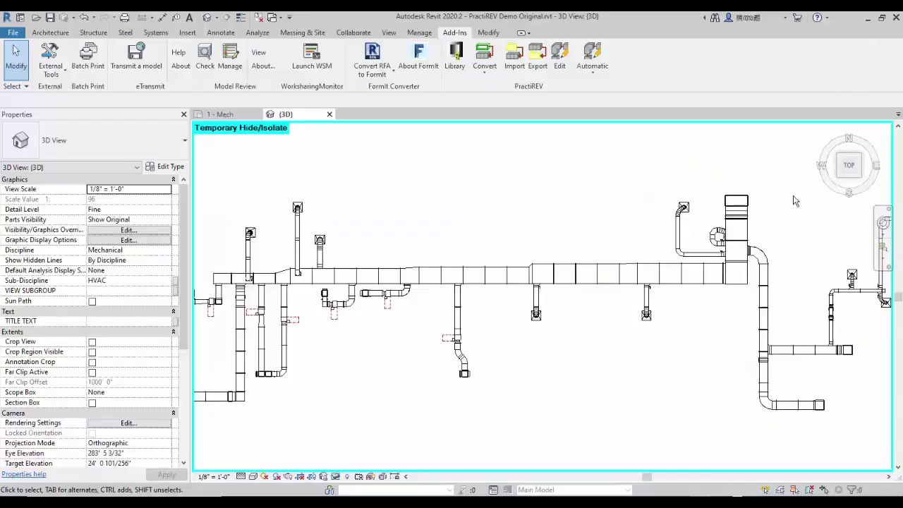
Examine the updated main duct around the relocated transition and its round branches in the Revit model.
scroll(761, 275, "up", 5)
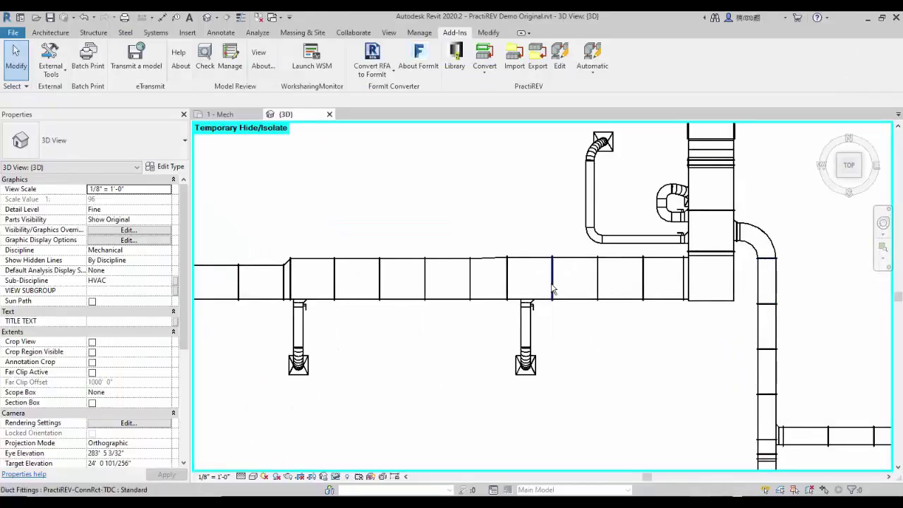
middle_click_drag(562, 291, 623, 301)
scroll(474, 300, "up", 2)
scroll(474, 299, "up", 1)
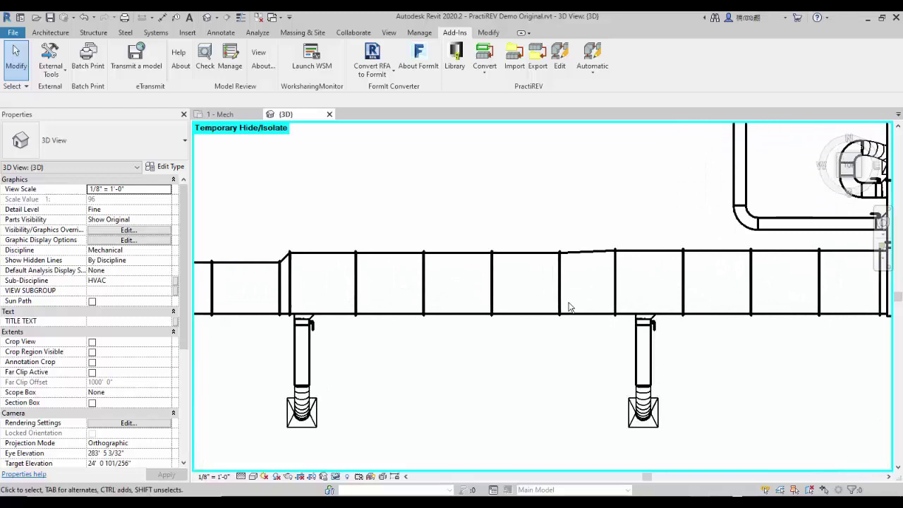
Check the type and dimensions of the relocated transition on the main duct.
left_click(589, 314)
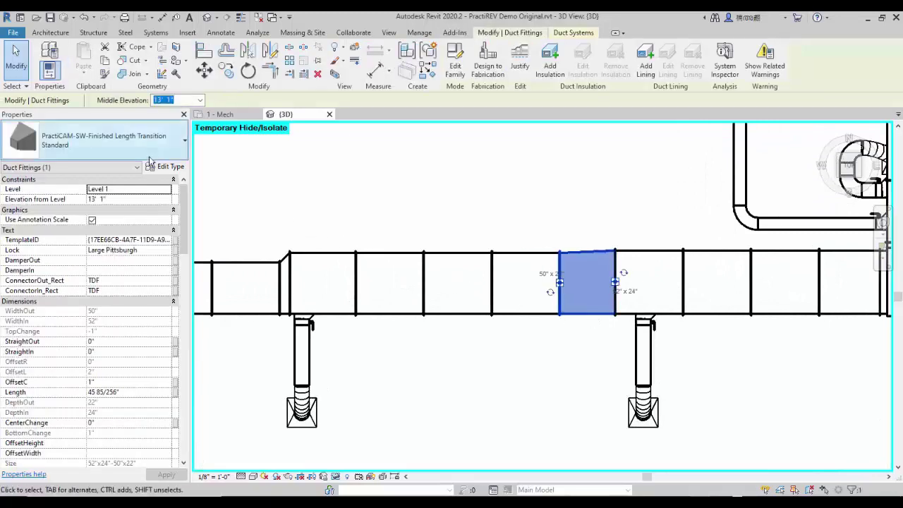
key("Escape")
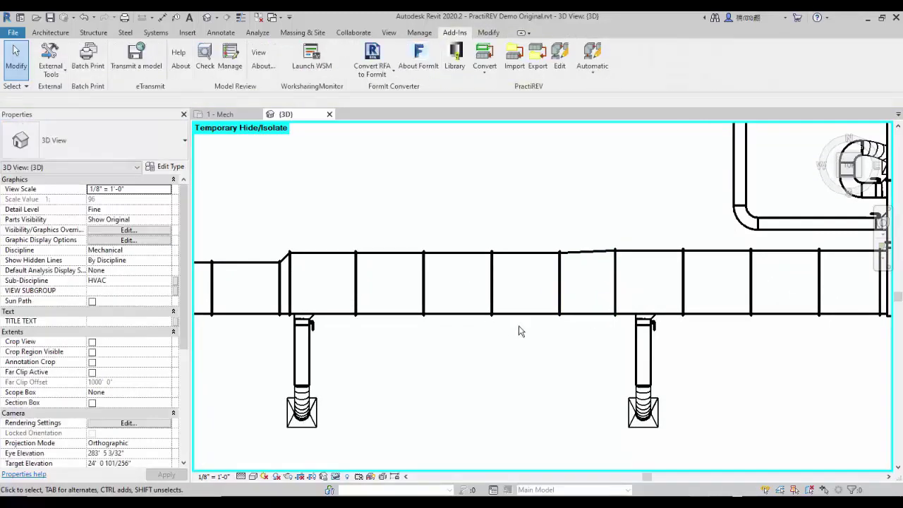
left_click(445, 310)
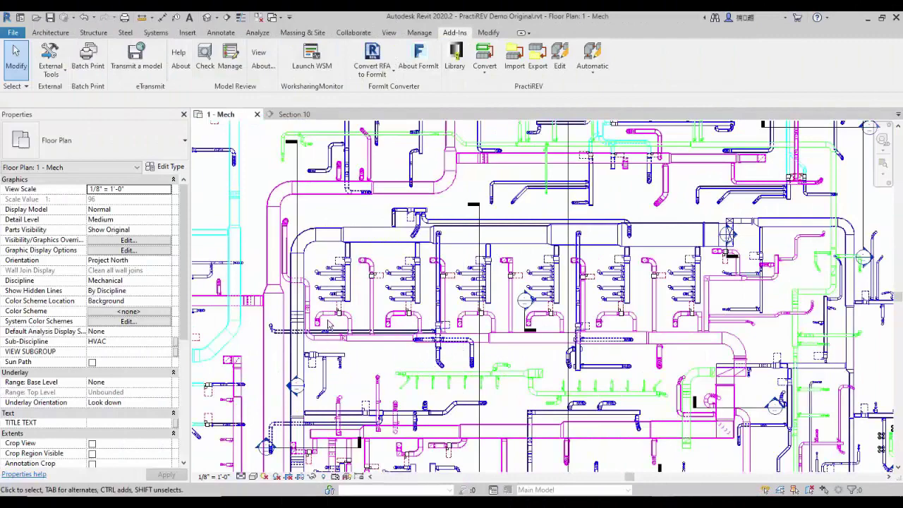
In the mechanical floor plan, check the dimensions of the transition and short straight duct at the terminal box outlet on the sectioned branch.
scroll(633, 326, "up", 8)
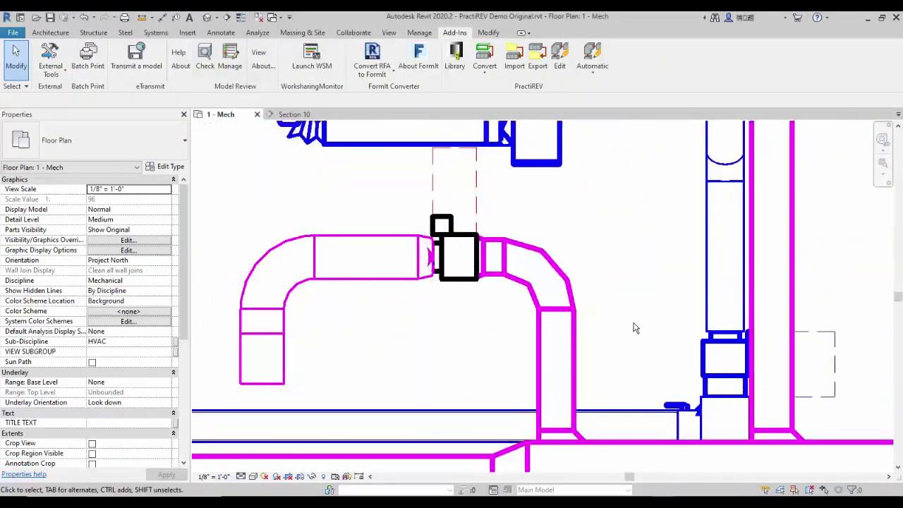
scroll(633, 326, "down", 3)
middle_click_drag(773, 328, 268, 337)
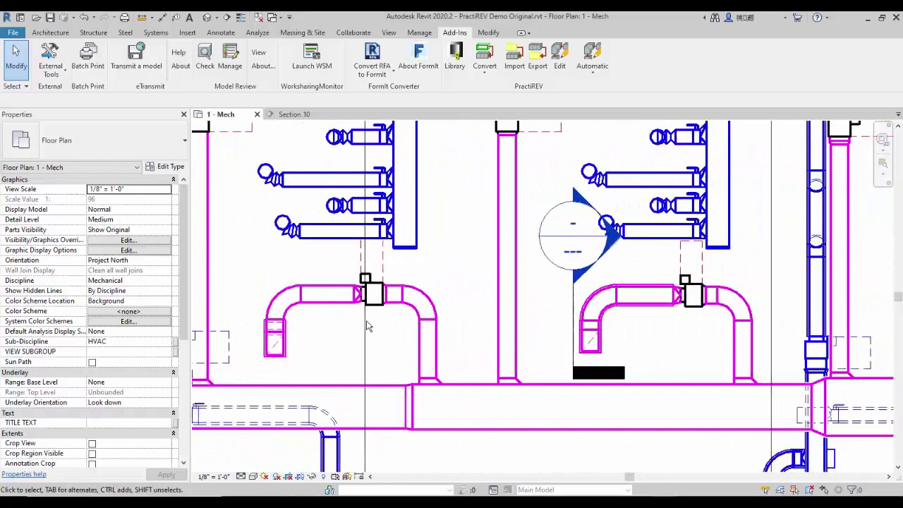
middle_click_drag(728, 328, 470, 343)
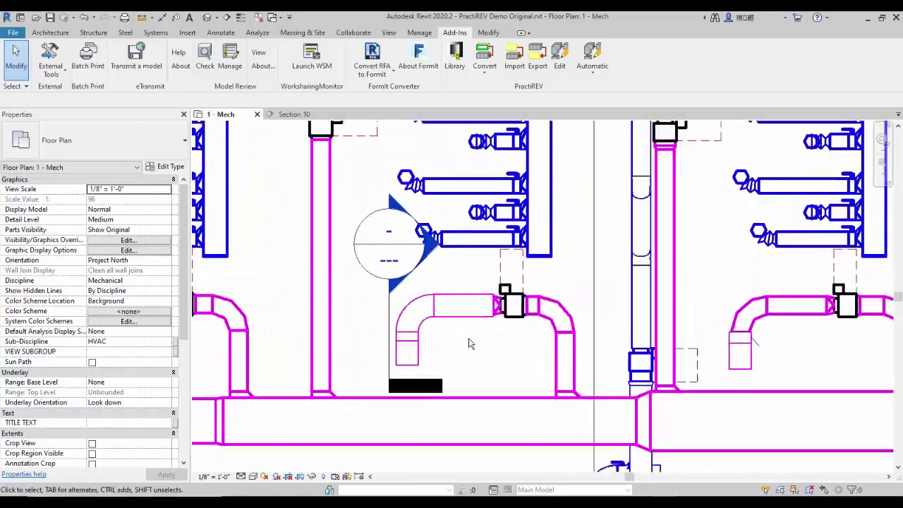
scroll(470, 343, "up", 3)
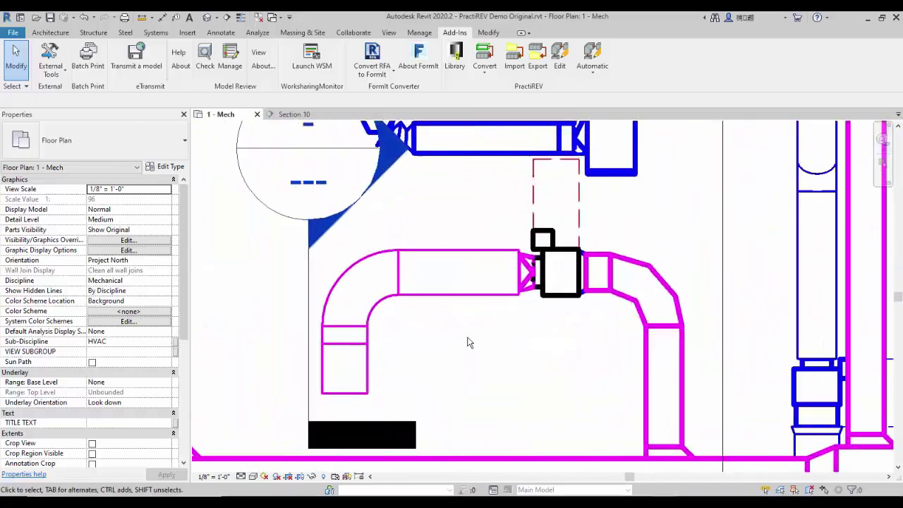
left_click(584, 296)
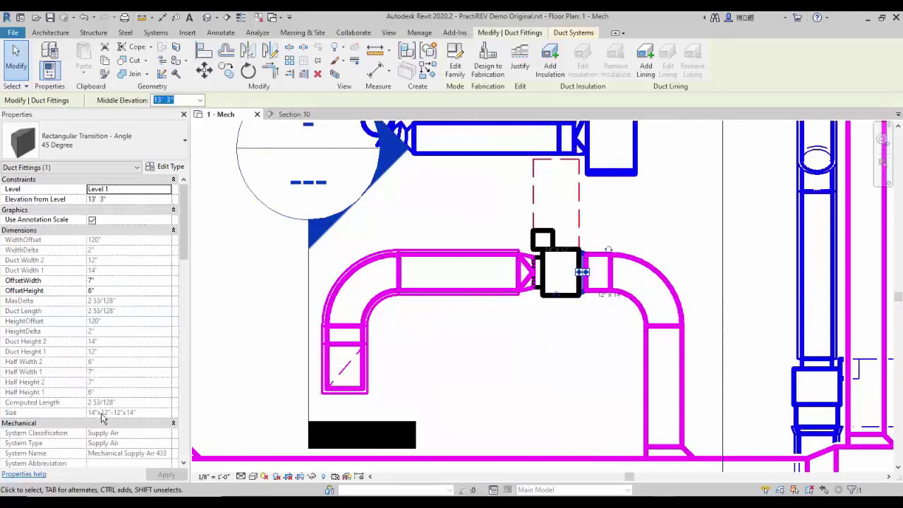
left_click(591, 321)
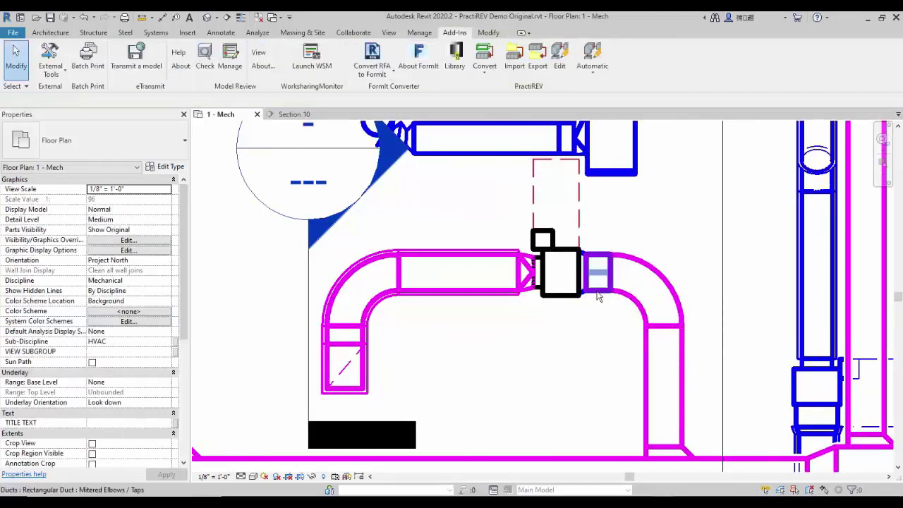
left_click(598, 295)
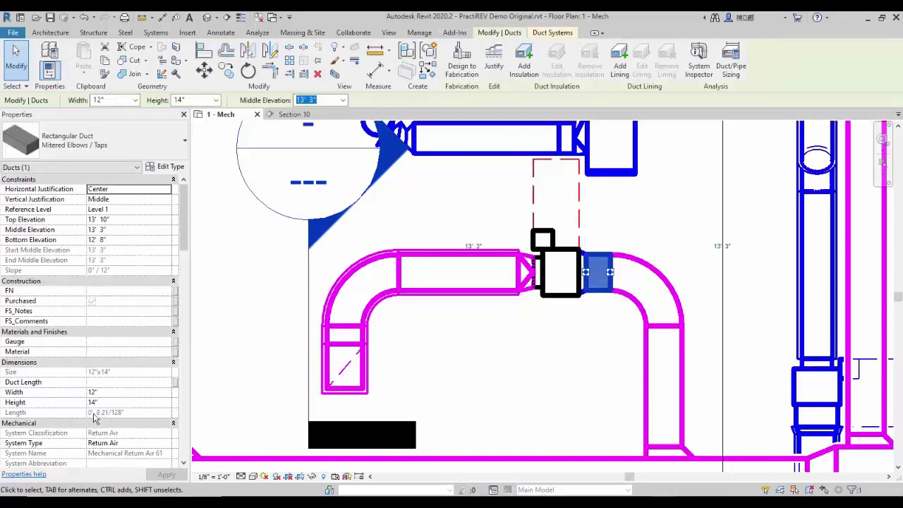
left_click(514, 329)
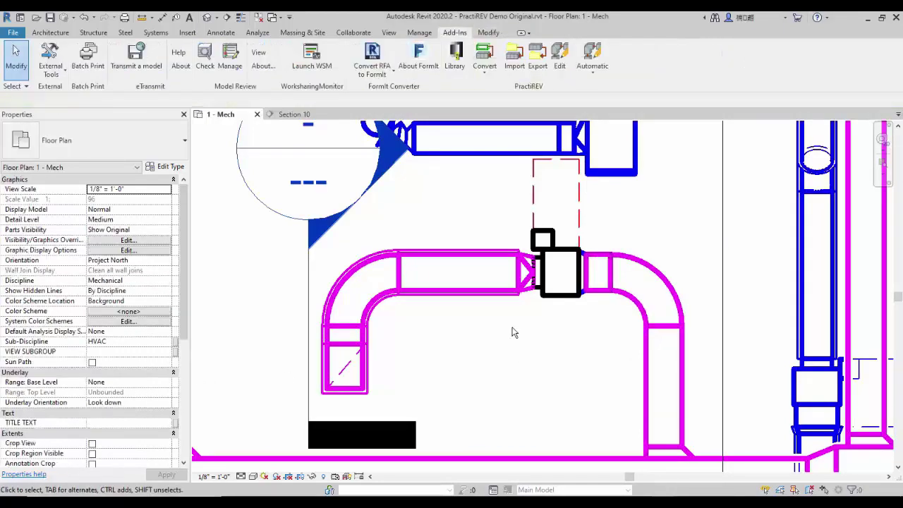
Open the branch's section view and check the upper mitered elbow's shoulder length and the vertical duct's length.
double_click(378, 184)
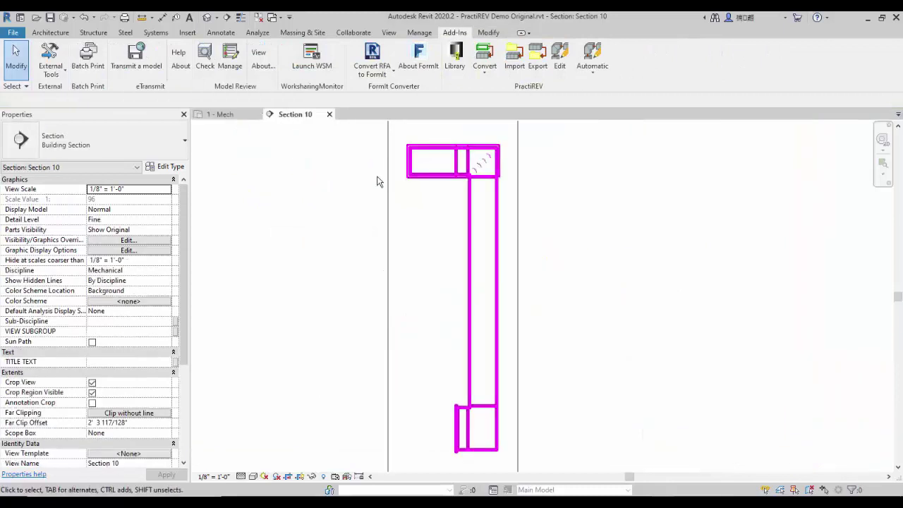
left_click(498, 174)
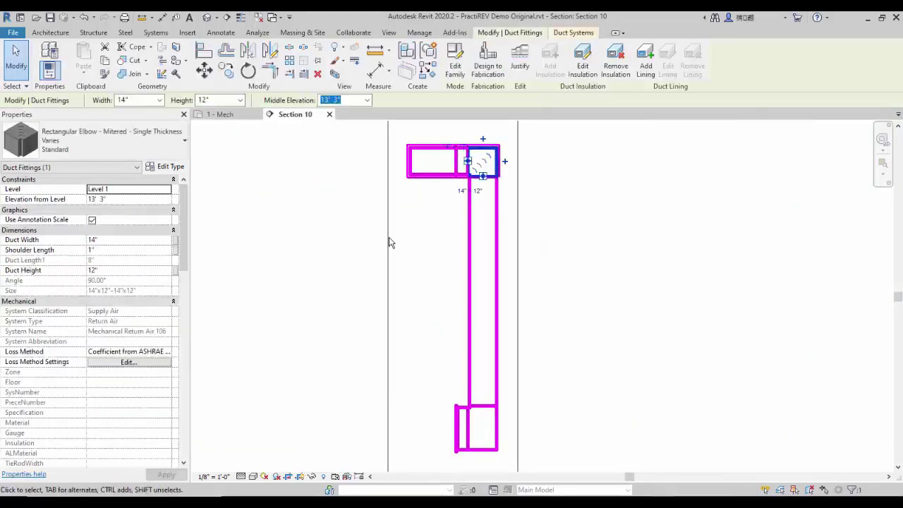
left_click(113, 250)
left_click(504, 450)
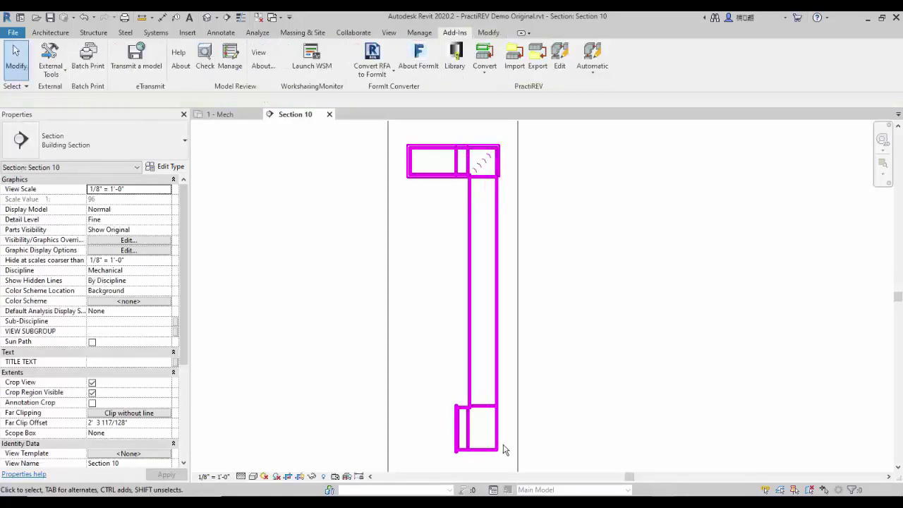
left_click(496, 383)
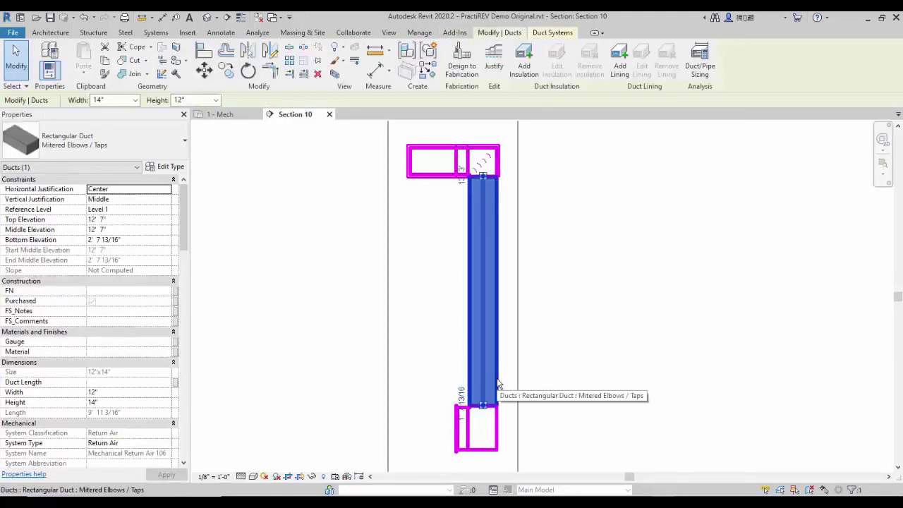
left_click(369, 204)
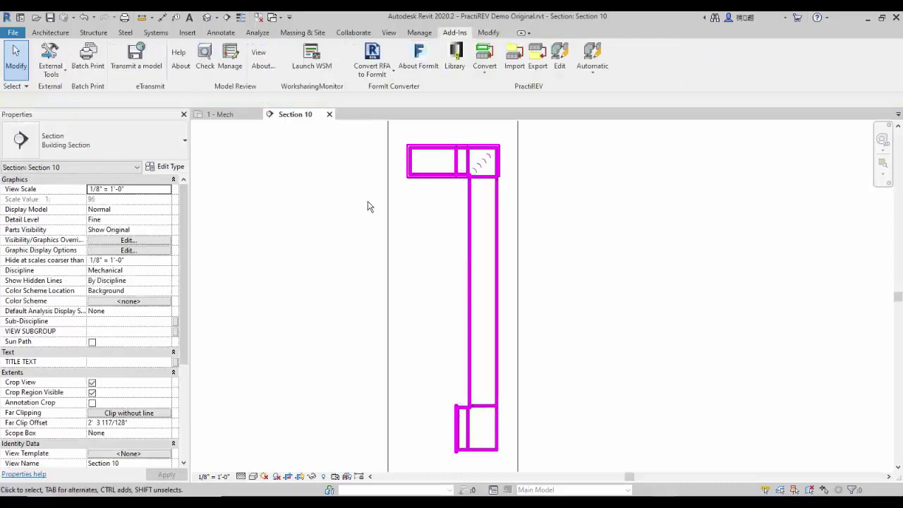
Return to the mechanical floor plan, select the whole branch run with its terminal box, and open it for editing in PractiREV.
left_click(224, 115)
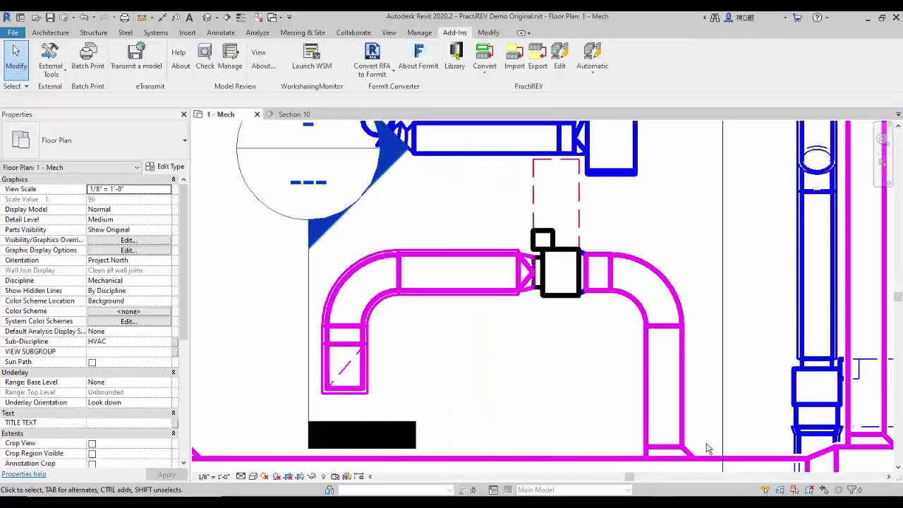
left_click_drag(708, 453, 275, 245)
left_click(455, 32)
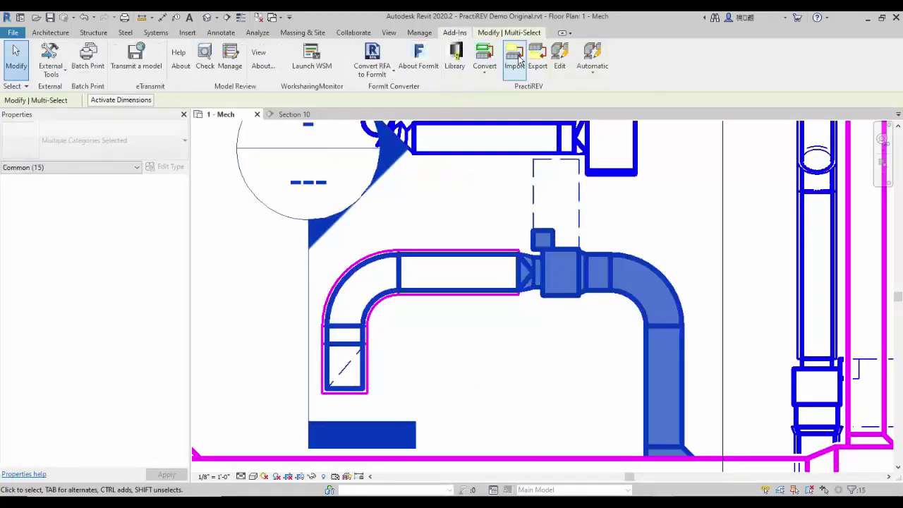
left_click(559, 67)
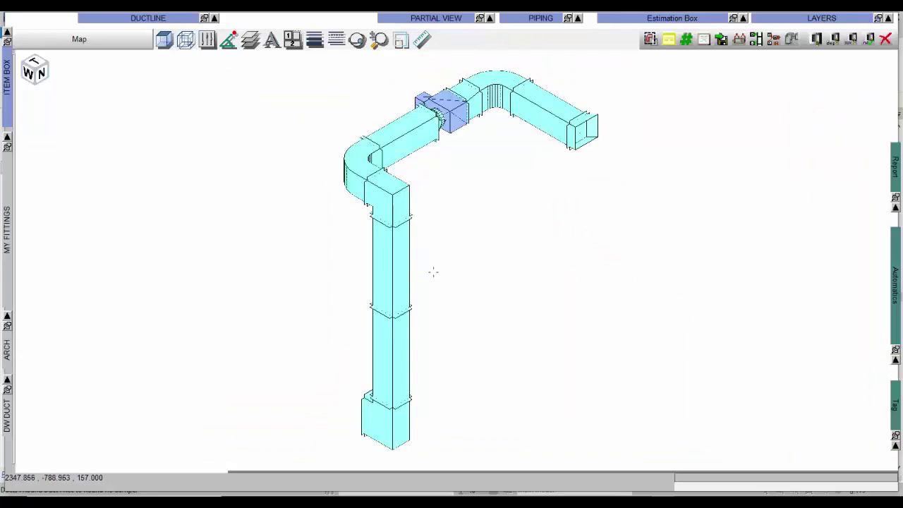
Examine the geometry of the lower square elbow, the upper square elbow and the straight ducts of the vertical riser.
left_click(372, 412)
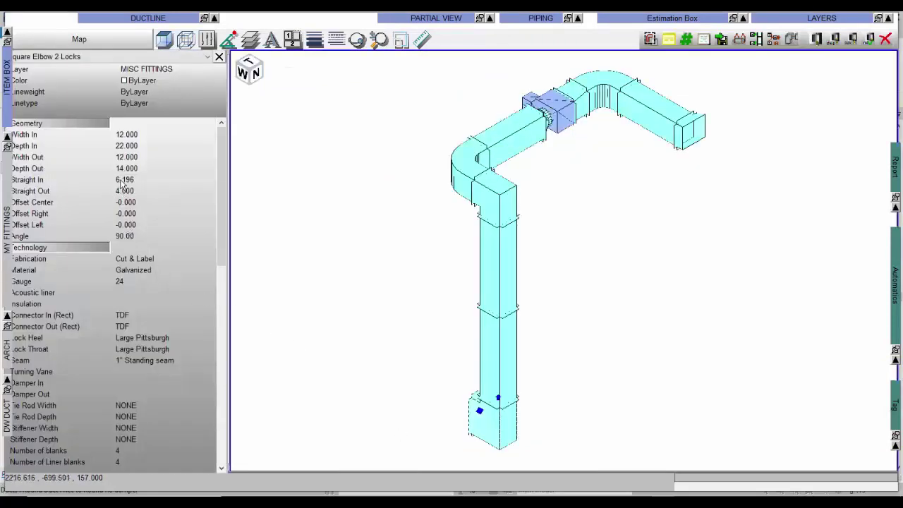
key("Escape")
left_click(499, 205)
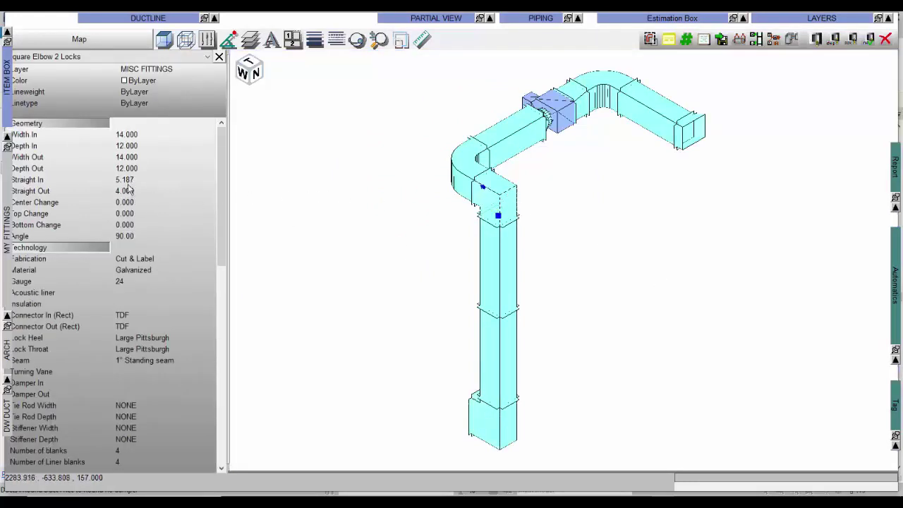
key("Escape")
left_click(487, 289)
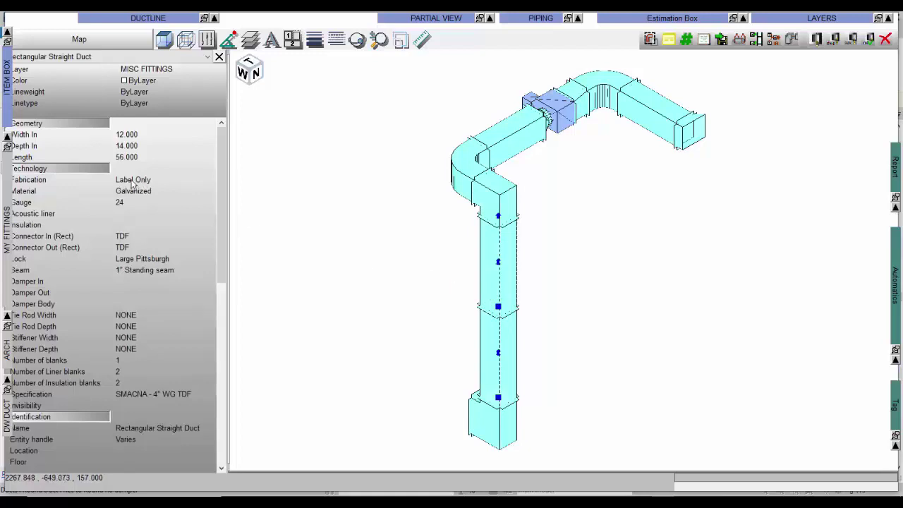
key("Escape")
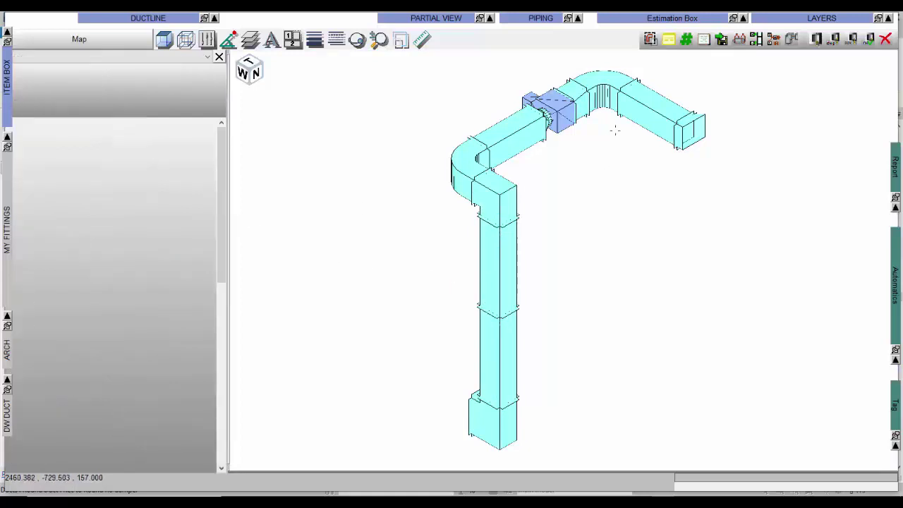
Examine the dimensions and length of the finished length transition beside the terminal box.
middle_click_drag(613, 136, 561, 263)
scroll(536, 234, "up", 5)
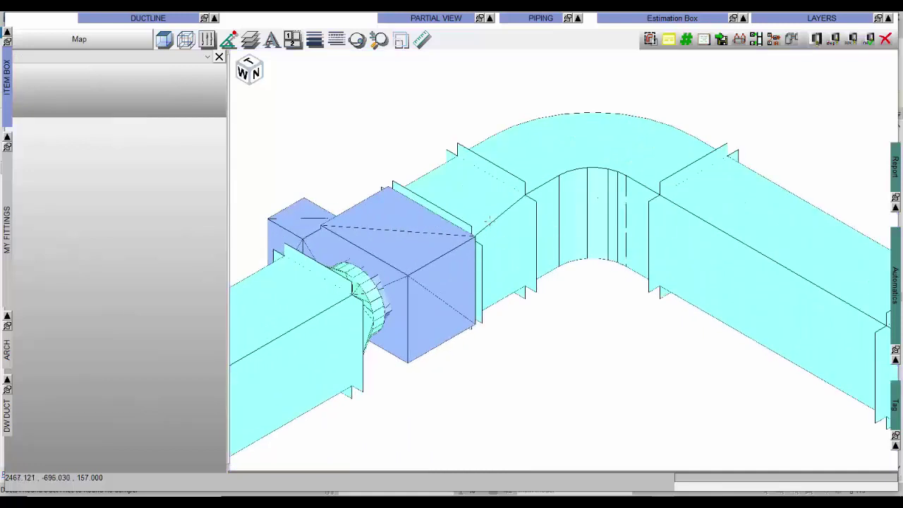
left_click(491, 221)
scroll(491, 221, "down", 5)
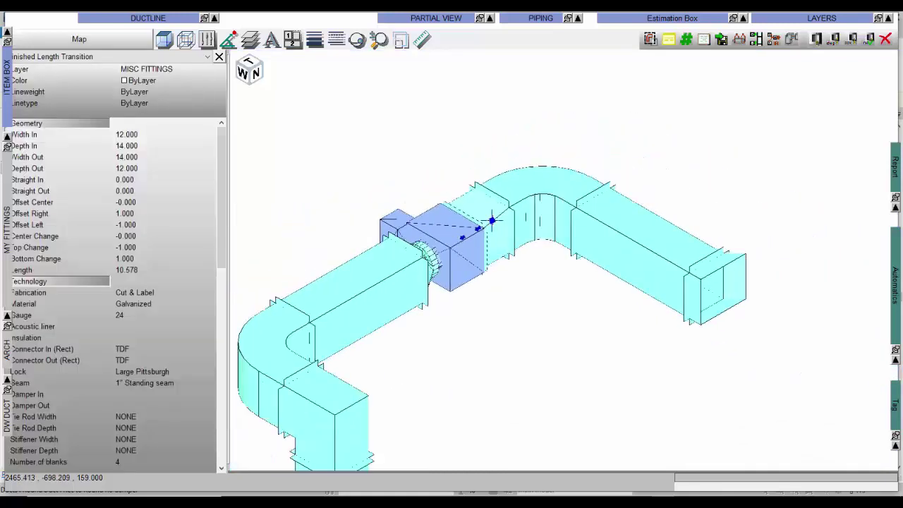
key("Escape")
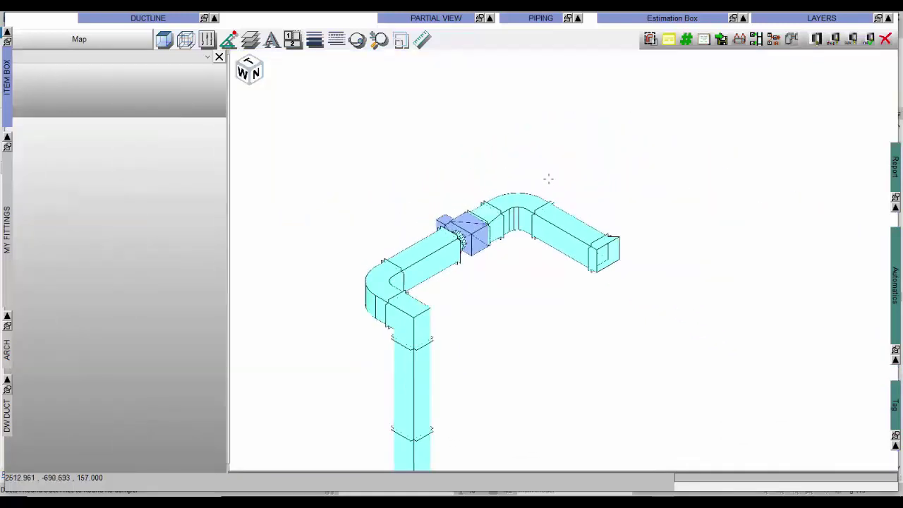
Open the Auto Duct settings and review the default duct, fitting straights and variable length options for rectangular straights.
left_click(791, 40)
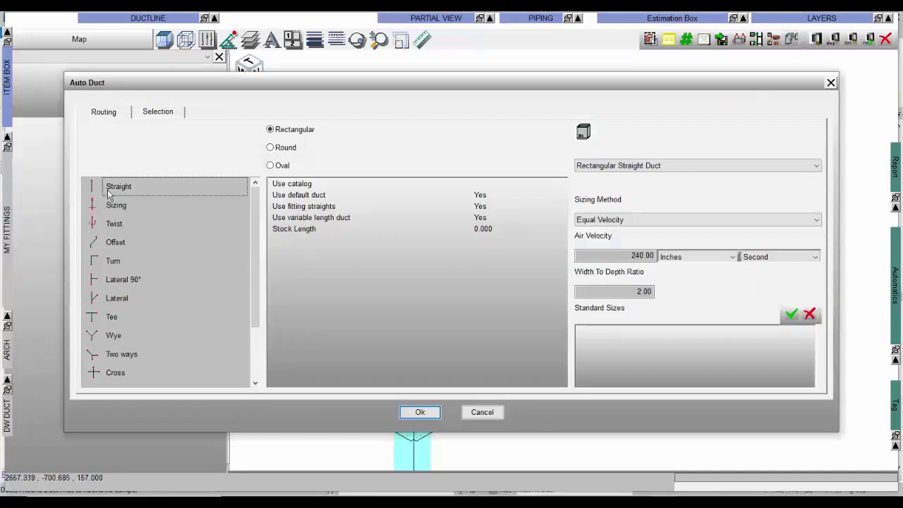
left_click(485, 194)
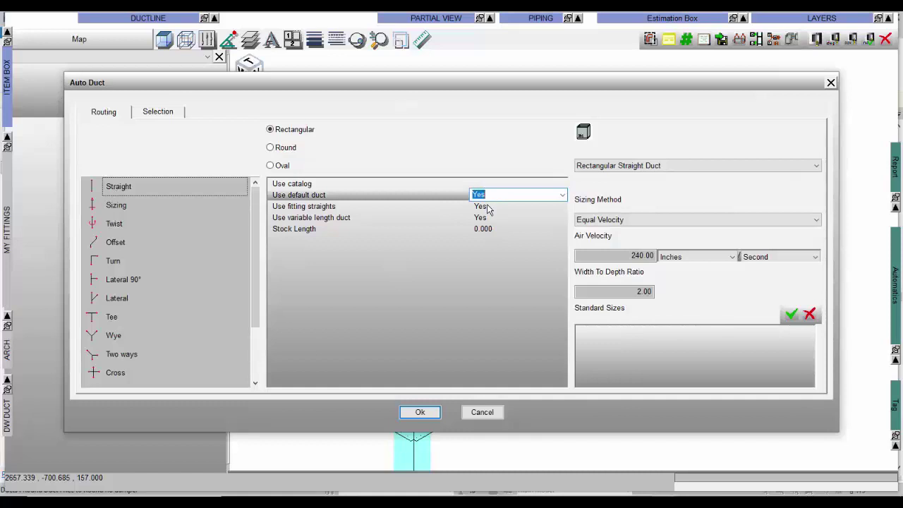
left_click(487, 205)
left_click(489, 218)
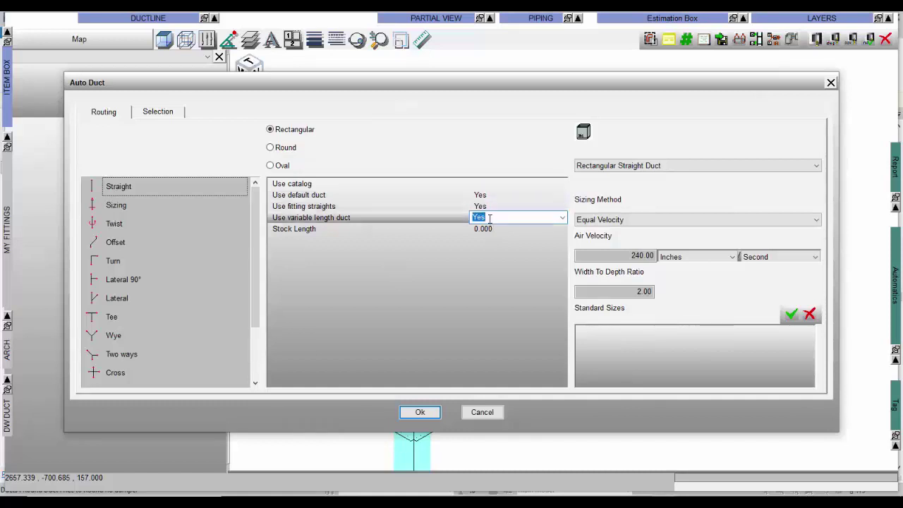
Review the minimum length, maximum length and offset/width ratio in the rectangular sizing rules.
left_click(117, 206)
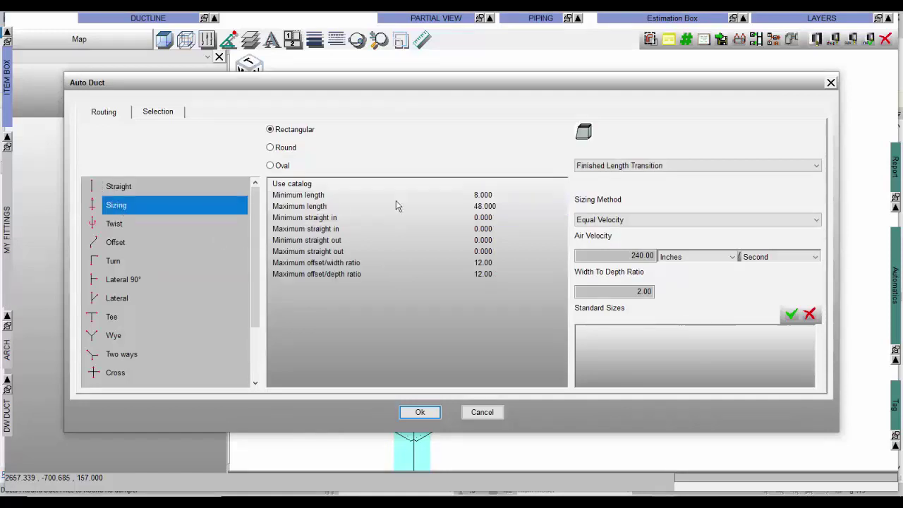
left_click(490, 196)
left_click(494, 205)
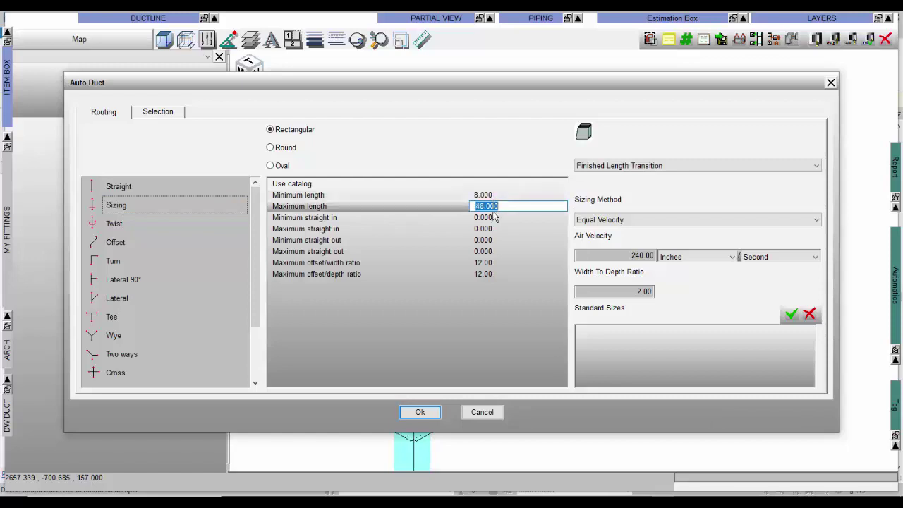
left_click(492, 262)
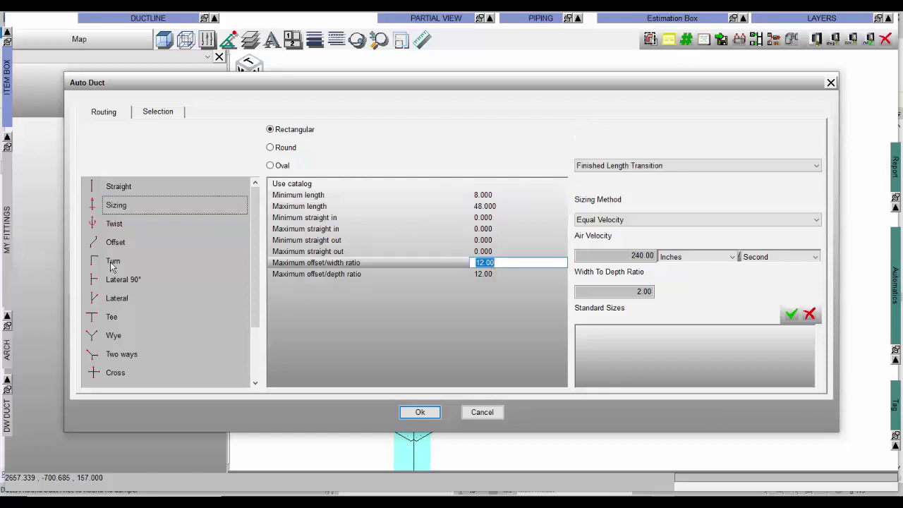
Review the minimum and maximum square elbow inlet lengths in the rectangular turn rules and accept the Auto Duct settings.
left_click(165, 258)
left_click(494, 207)
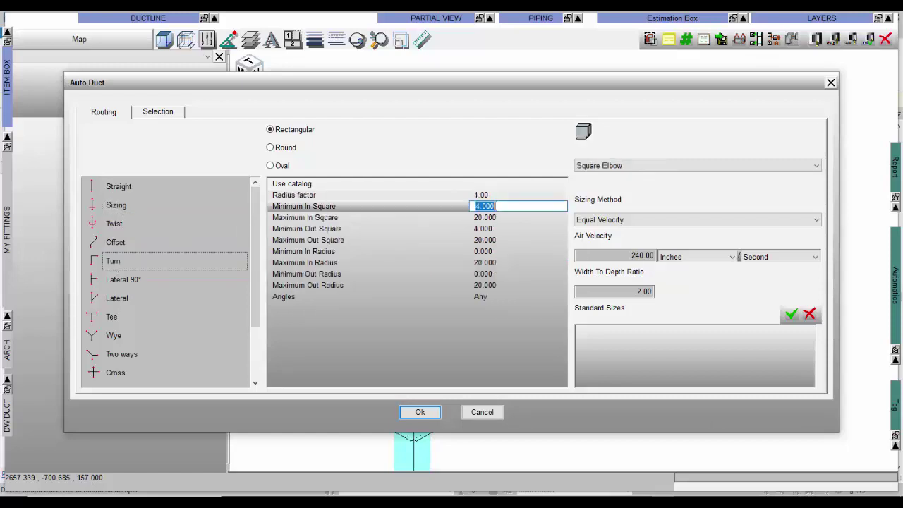
left_click(500, 217)
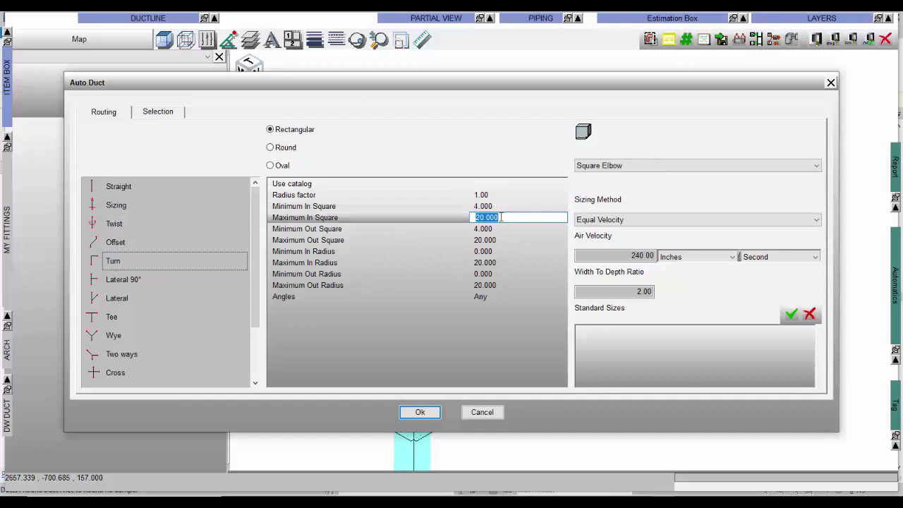
left_click(421, 413)
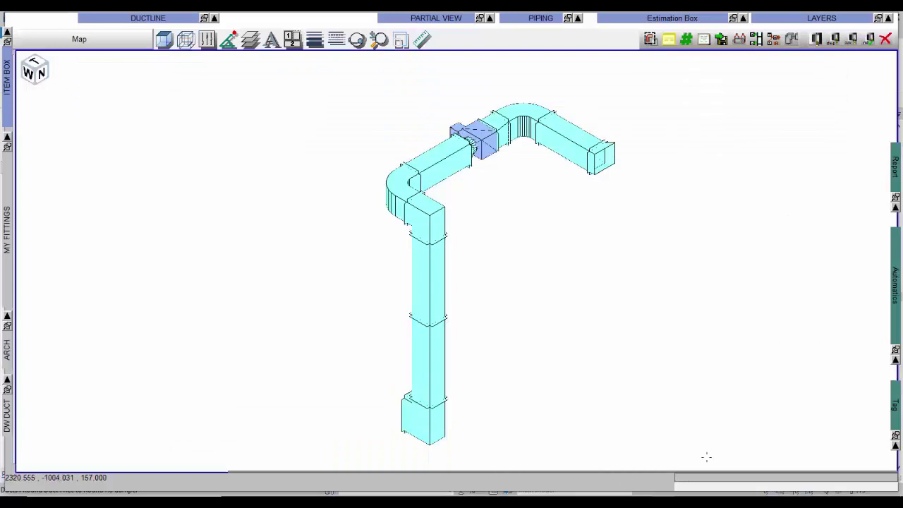
Return the edited duct run to the Revit model and clear the selection in the Mech floor plan.
left_click(868, 41)
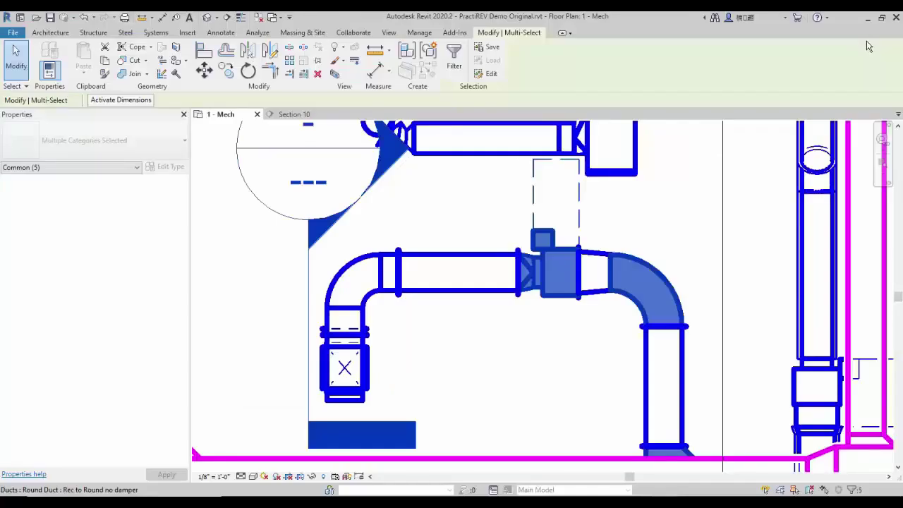
left_click(601, 378)
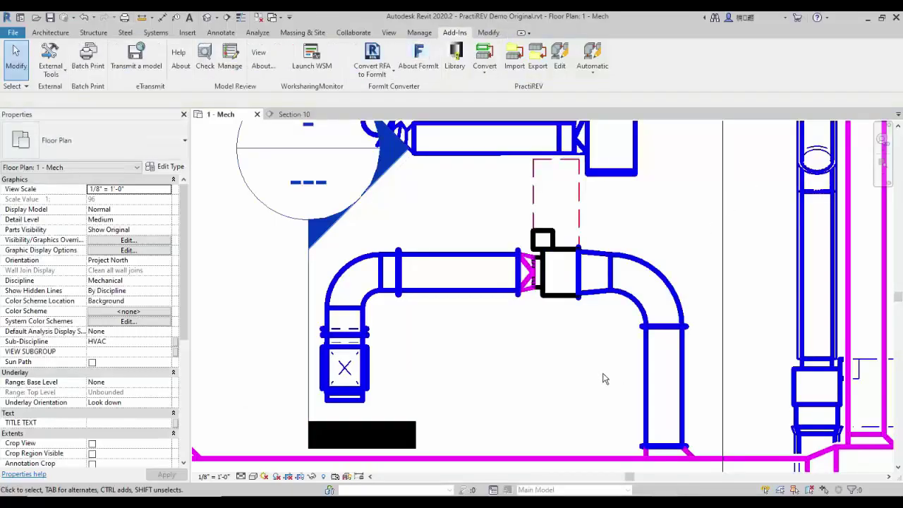
Review the properties of the returned finished length transition, radius elbow and two-lock square elbow in the floor plan.
left_click(595, 279)
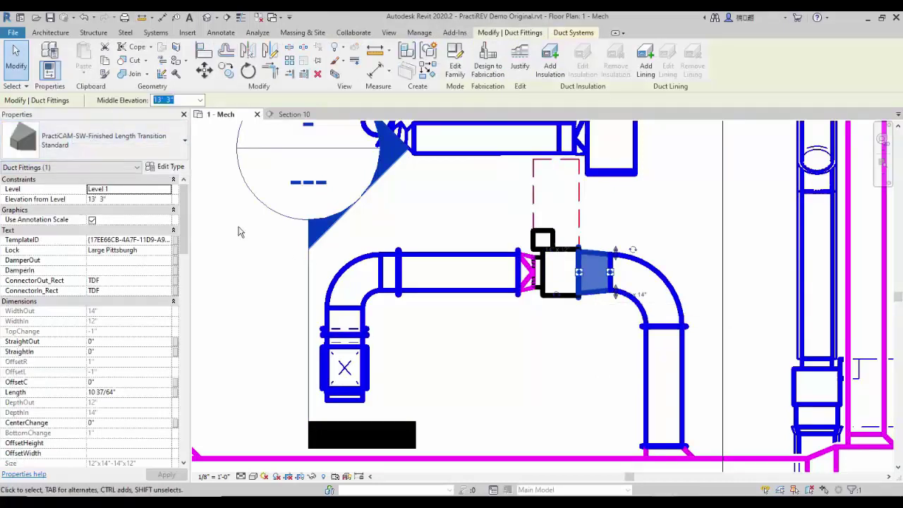
left_click(488, 360)
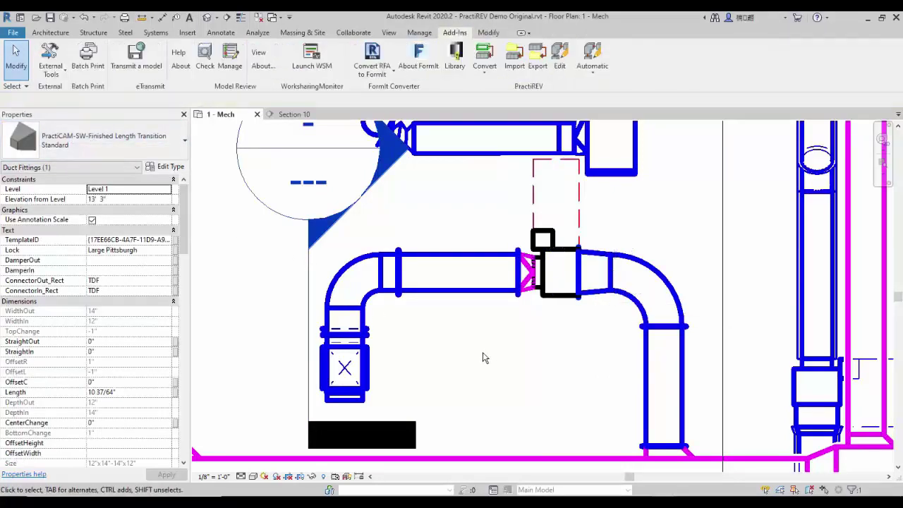
left_click(365, 391)
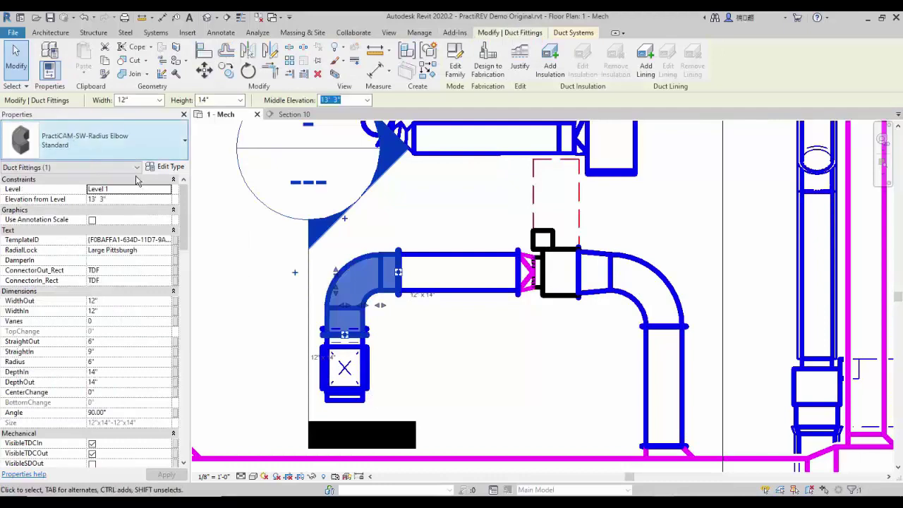
left_click(393, 376)
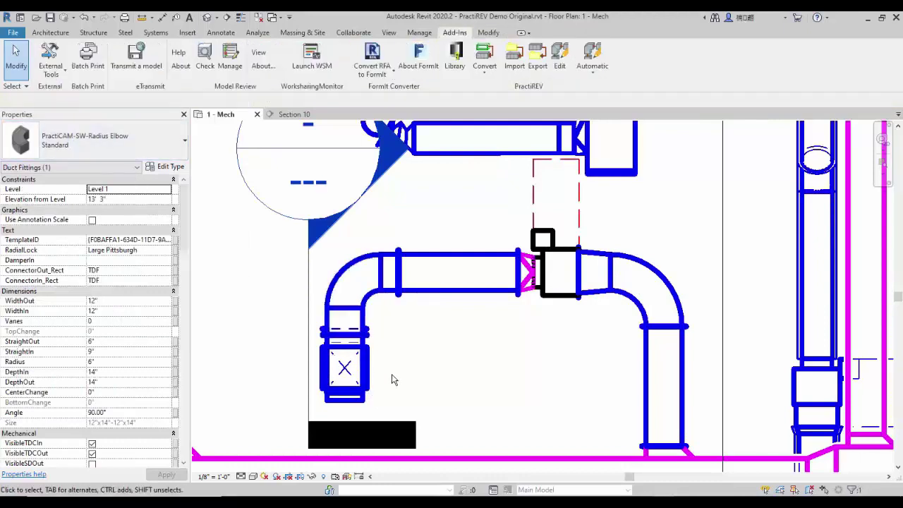
left_click(357, 396)
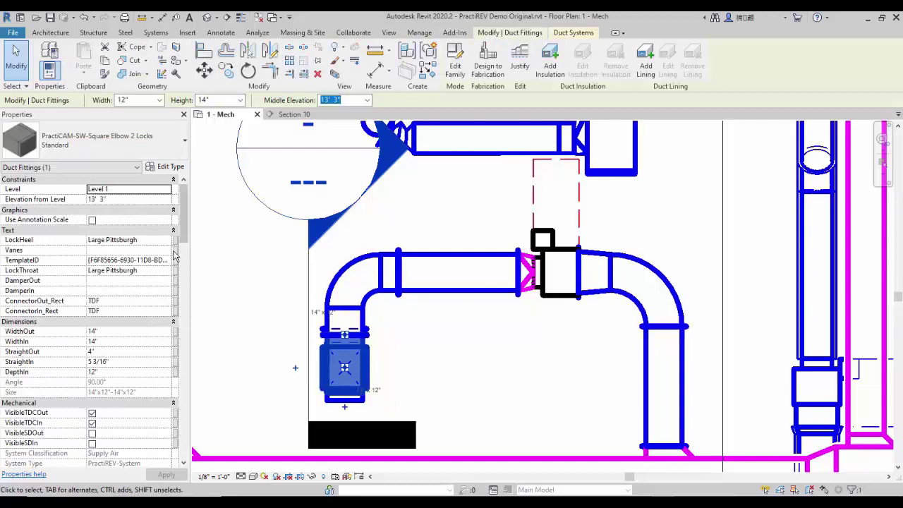
left_click(121, 361)
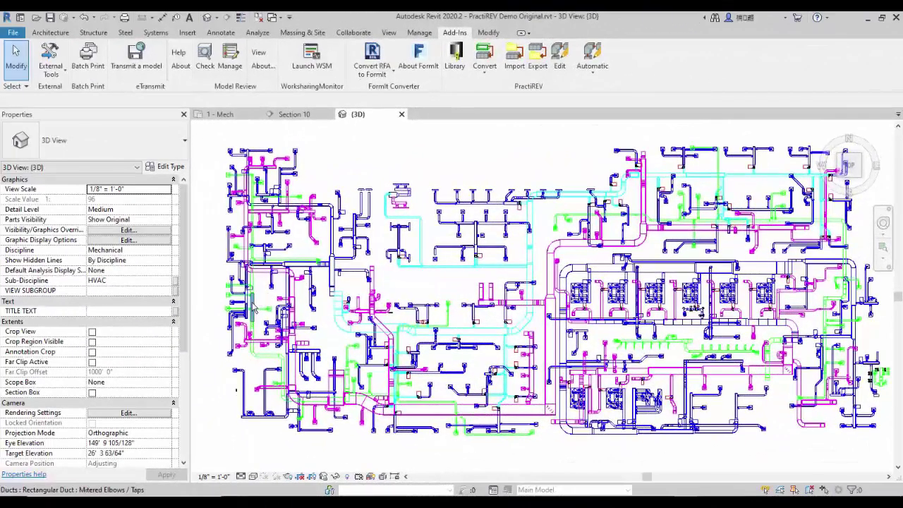
Select the entire connected Mechanical Exhaust Air 1 duct system in the 3D view and temporarily isolate it.
key("Tab")
left_click(255, 308)
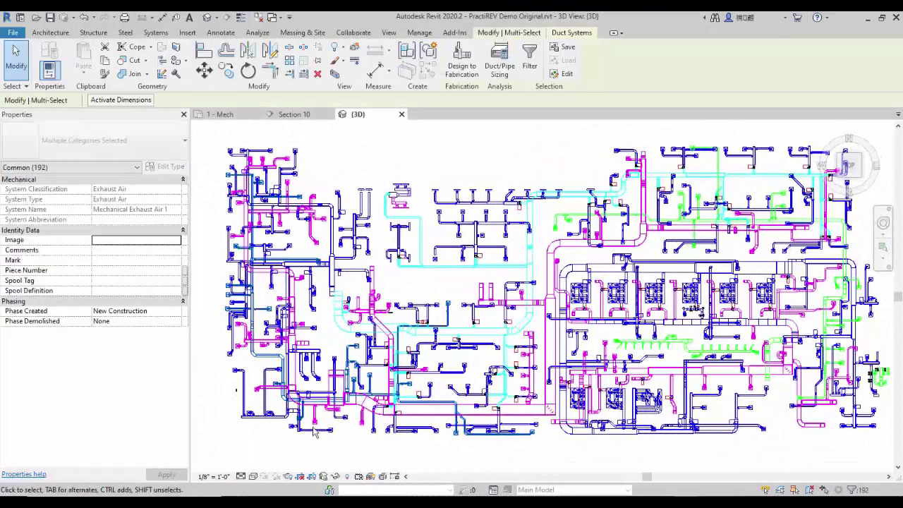
left_click(335, 476)
left_click(356, 444)
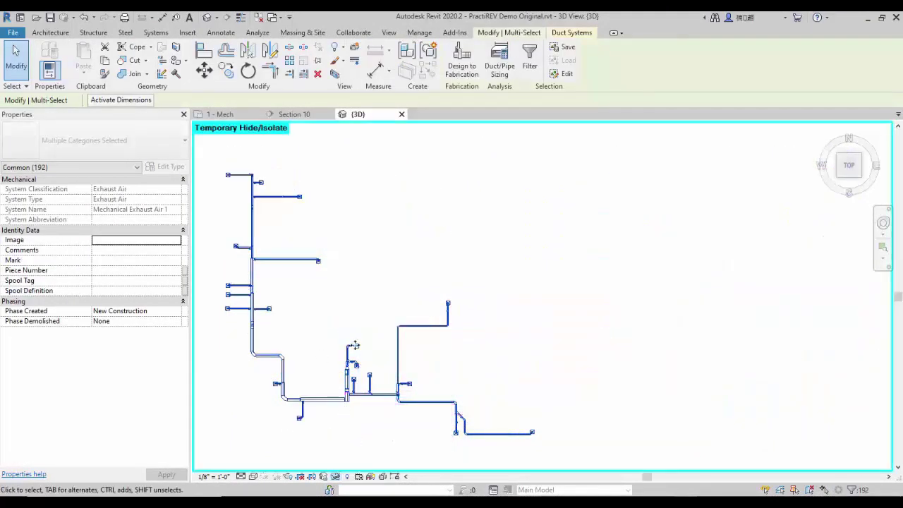
Load the isolated exhaust duct system into PractiREV for editing.
left_click(454, 32)
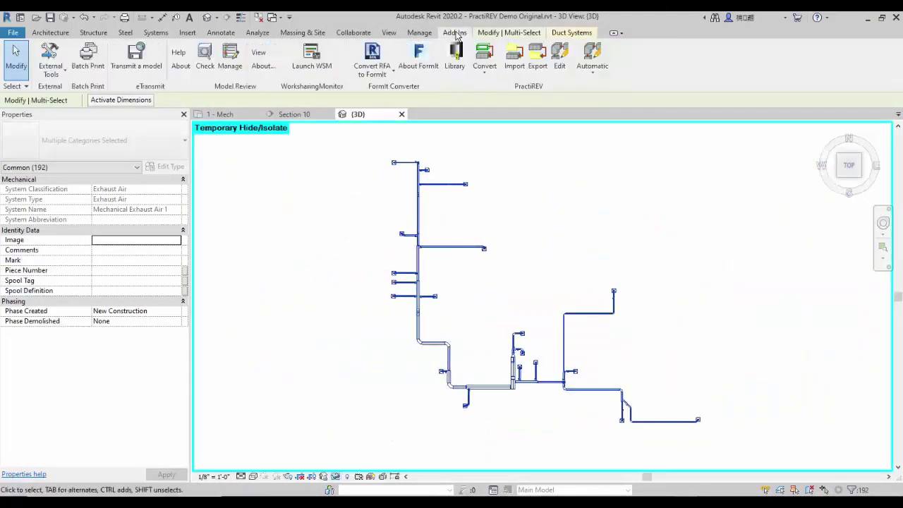
left_click(560, 60)
scroll(394, 110, "up", 8)
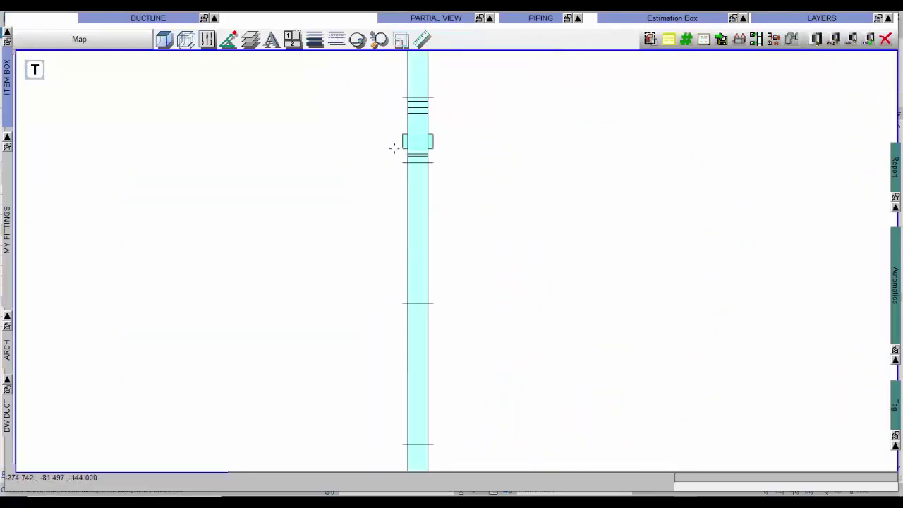
View the exhaust main isometrically and examine the properties of consecutive rectangular straight ducts between the branch taps.
left_click_drag(354, 208, 354, 209)
middle_click_drag(367, 232, 473, 215)
key("Escape")
middle_click_drag(546, 337, 310, 122)
middle_click_drag(656, 342, 248, 114)
middle_click_drag(550, 318, 436, 277)
left_click_drag(407, 239, 334, 161)
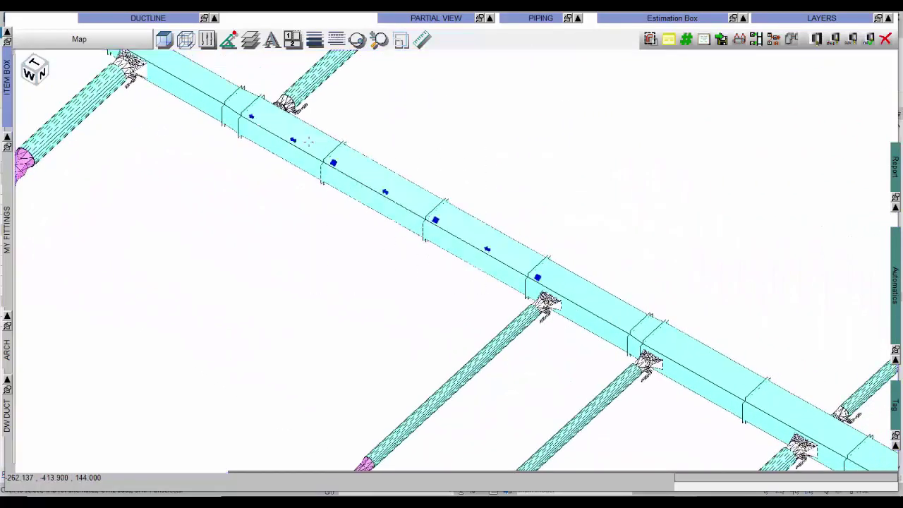
double_click(373, 170)
key("Escape")
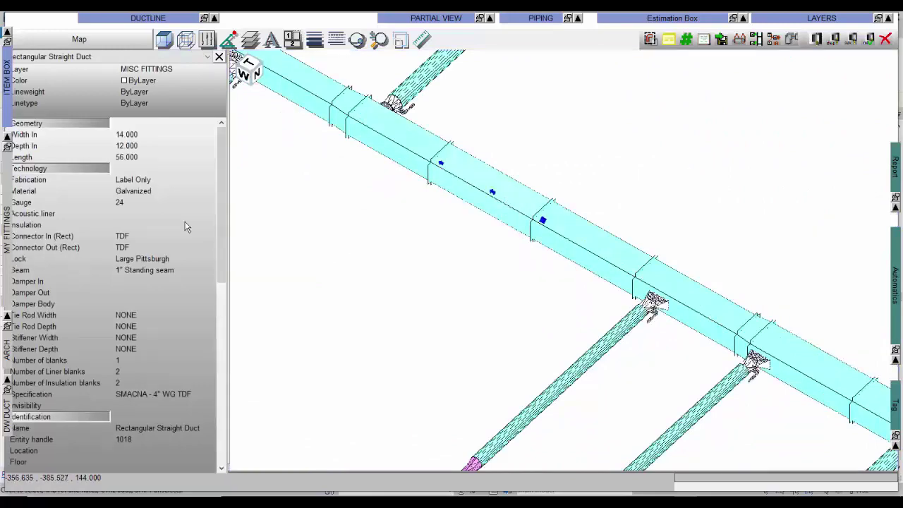
left_click(594, 248)
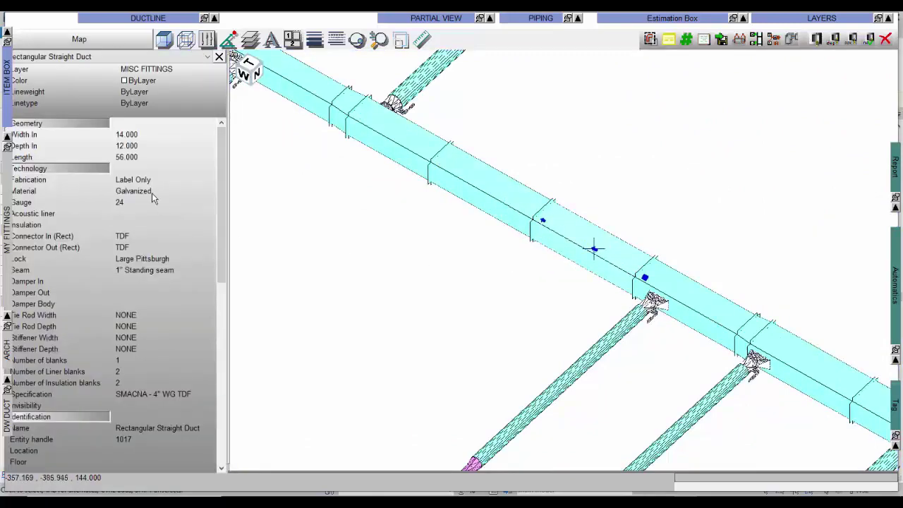
key("Escape")
Delete the offset section and adjoining straights of the 16 x 12 main, and automatically reroute duct between the open ends.
scroll(554, 323, "down", 6)
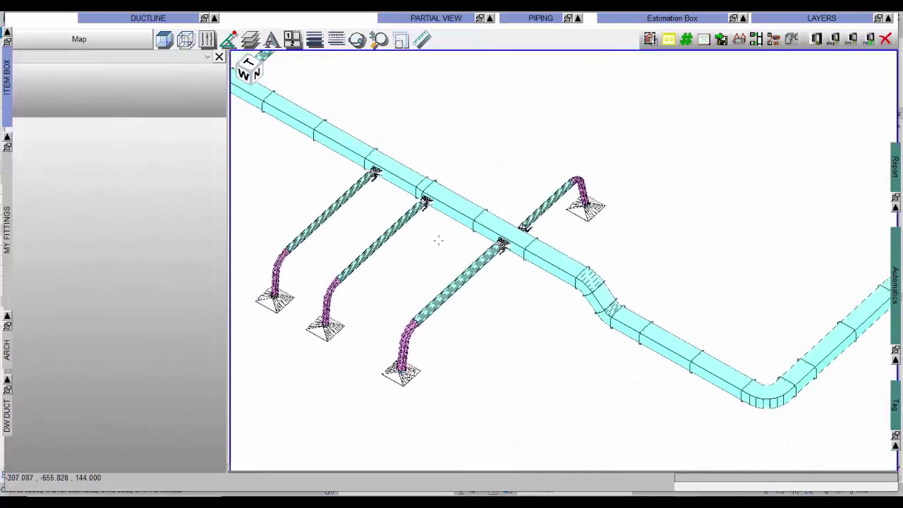
scroll(580, 317, "up", 3)
left_click(541, 173)
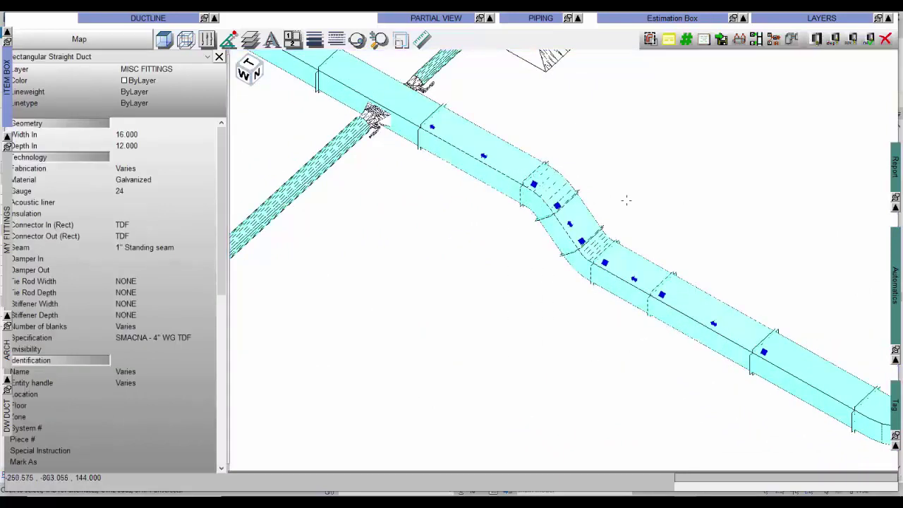
key("Delete")
mouse_move(887, 300)
left_click(633, 272)
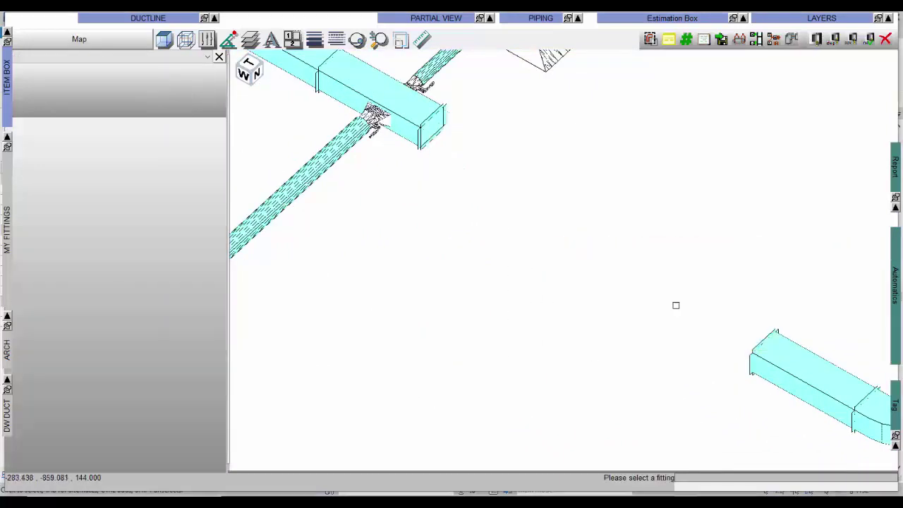
left_click(433, 141)
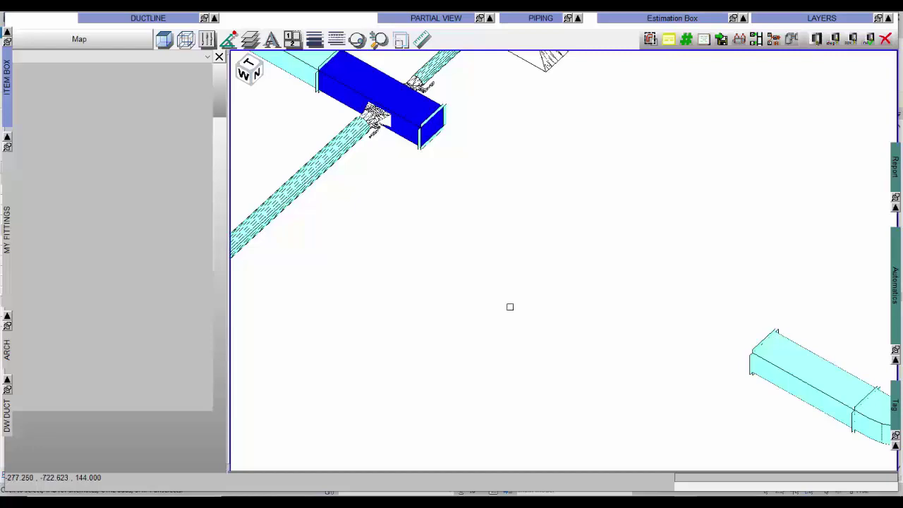
scroll(605, 328, "down", 2)
Examine the properties of the 18 x 12 straight duct beyond the radius elbow and inspect that run in top view.
middle_click_drag(822, 275, 410, 195)
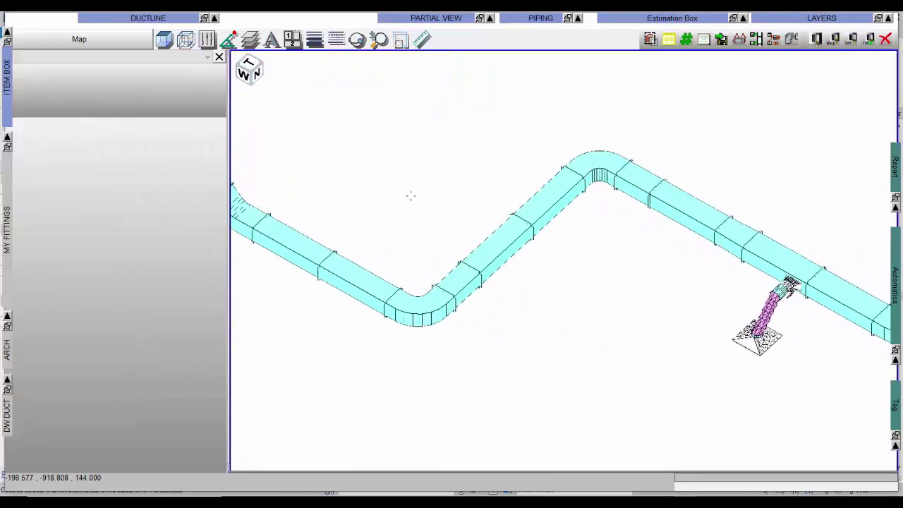
middle_click_drag(641, 342, 389, 235)
middle_click_drag(710, 210, 512, 302)
scroll(561, 283, "up", 2)
left_click(521, 254)
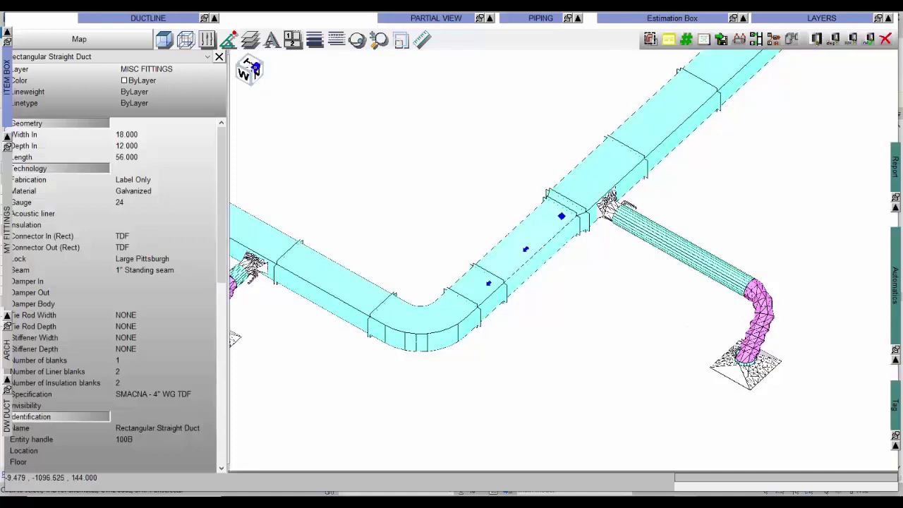
left_click(249, 63)
left_click(219, 56)
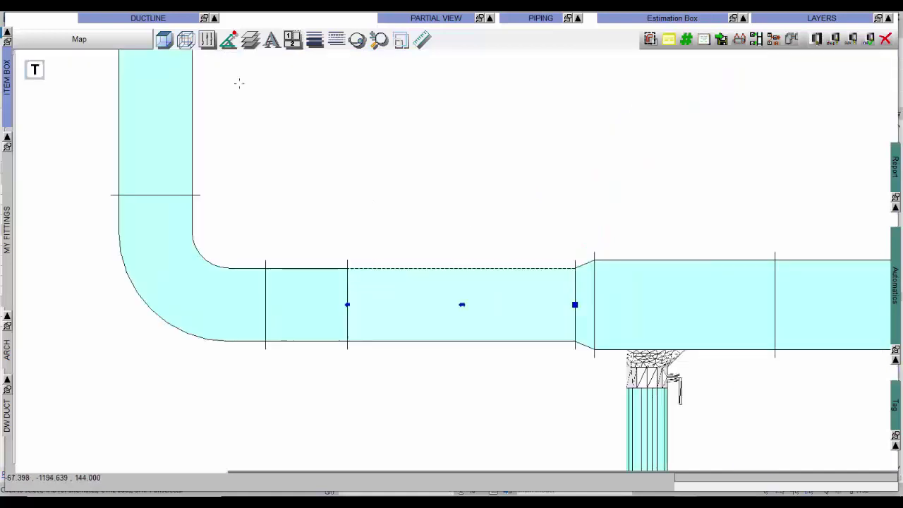
middle_click_drag(457, 203, 406, 212)
key("Escape")
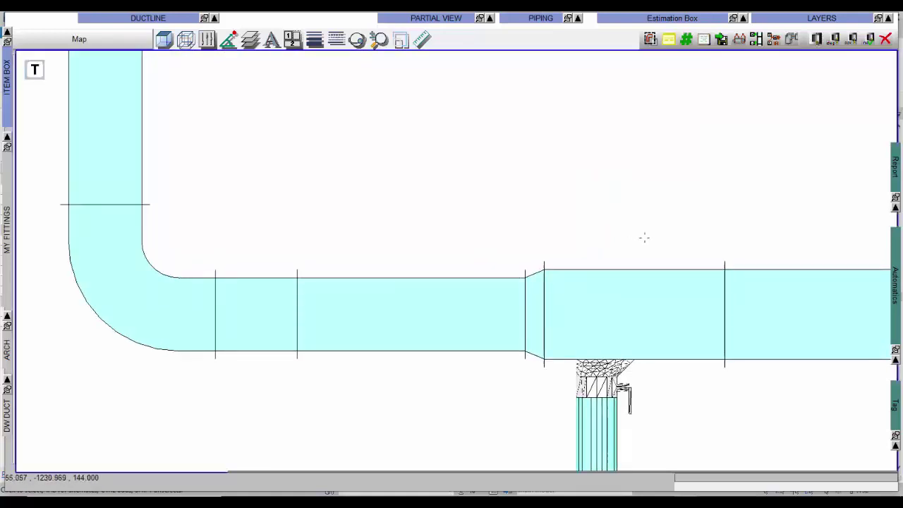
Delete the straights and transition between the radius elbow and the wider main, and refill the gap with a transition at the elbow and straight ducts.
left_click(280, 301)
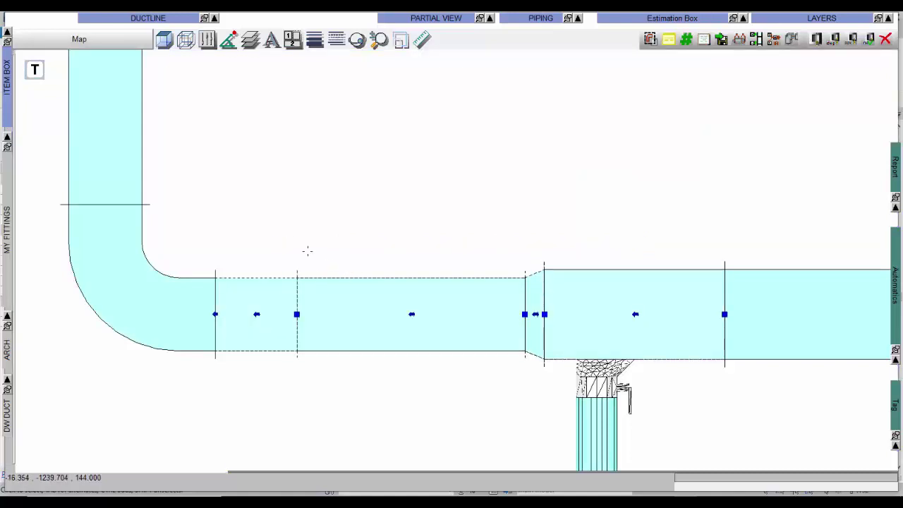
key("Delete")
mouse_move(7, 250)
left_click(93, 143)
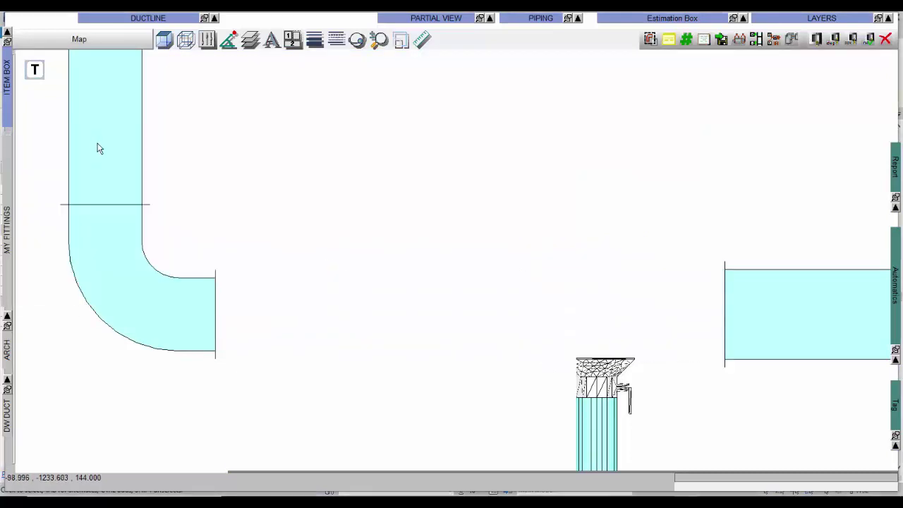
left_click(217, 314)
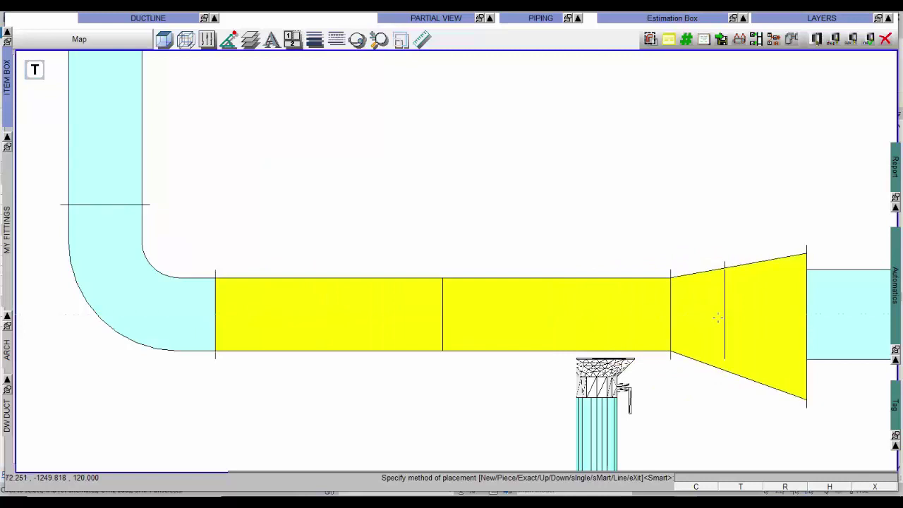
left_click(723, 316)
key("Escape")
scroll(518, 201, "down", 2)
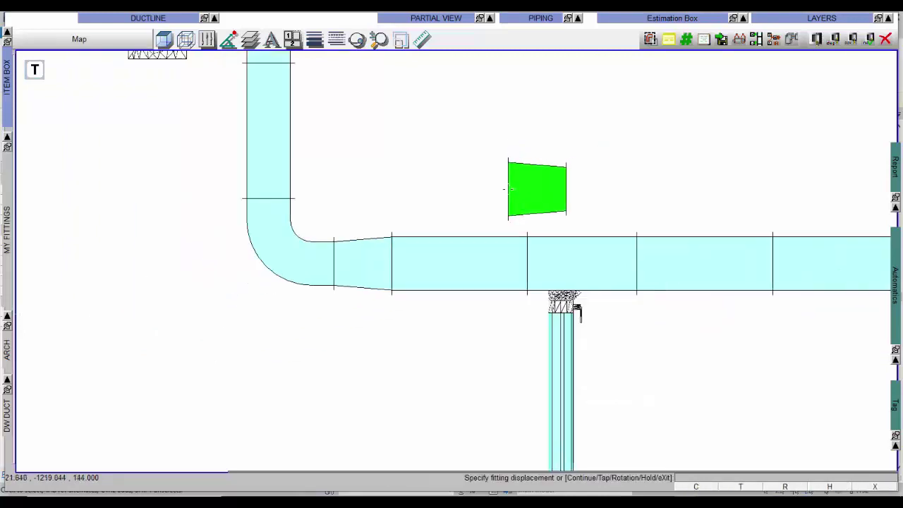
key("Escape")
Delete the straight duct and the two stacked square elbows forming the vertical offset at the start of the main.
middle_click_drag(634, 211, 207, 260)
scroll(207, 261, "down", 2)
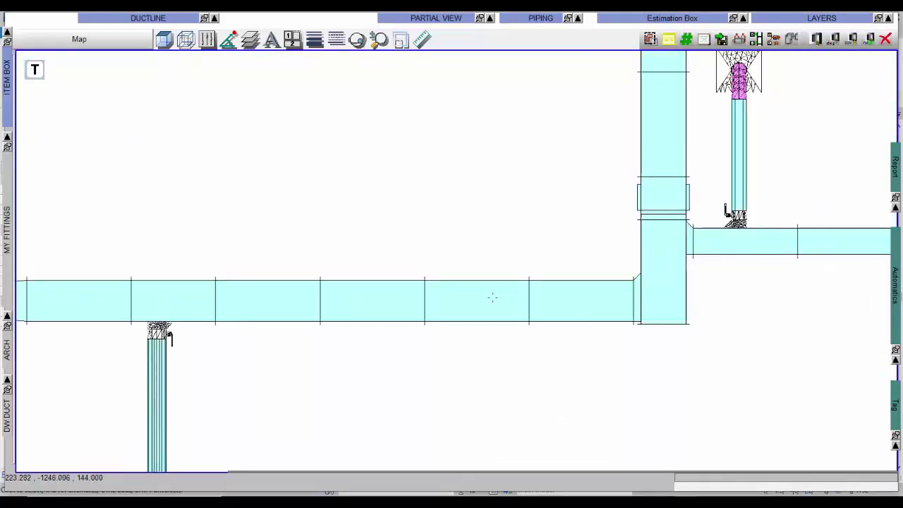
middle_click_drag(556, 320, 358, 426)
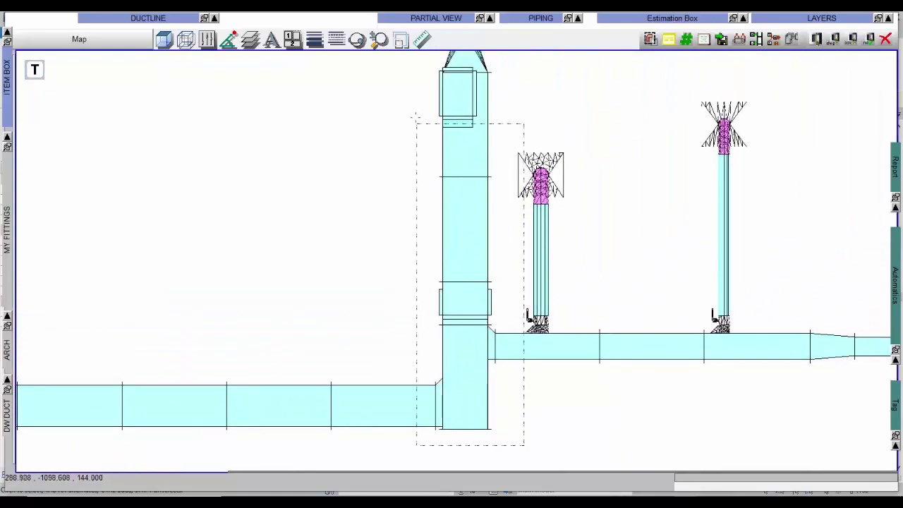
middle_click_drag(392, 248, 479, 185, "shift")
scroll(536, 399, "up", 3)
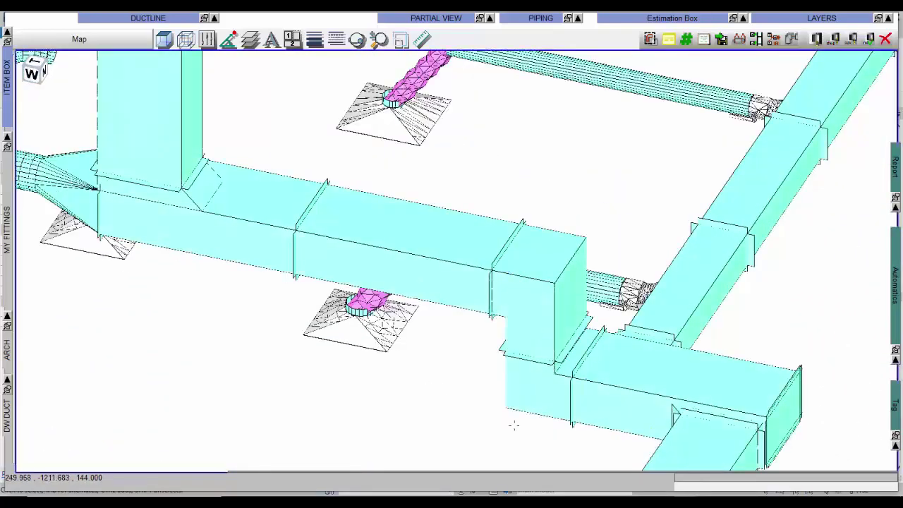
left_click_drag(460, 308, 460, 308)
key("Delete")
Automatically reconnect the upper and lower open duct ends with a 90-degree vertical offset.
right_click(811, 296)
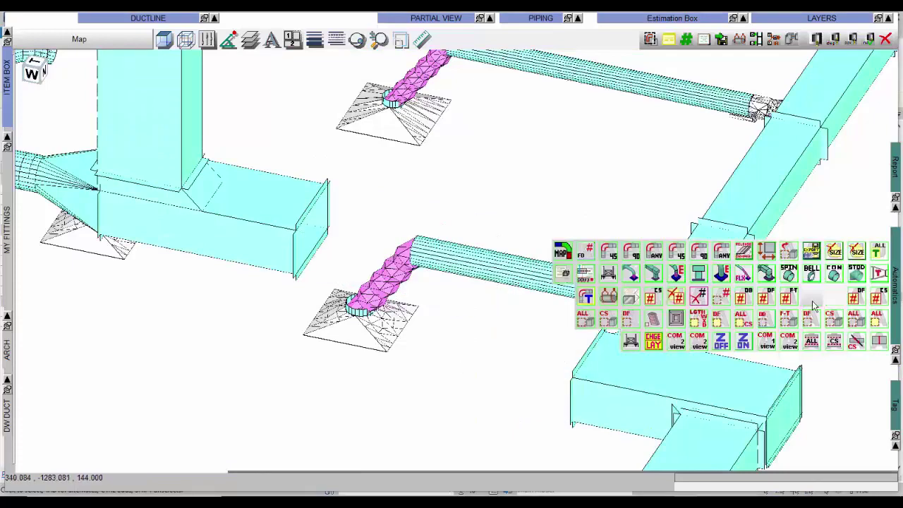
left_click(700, 252)
left_click(298, 275)
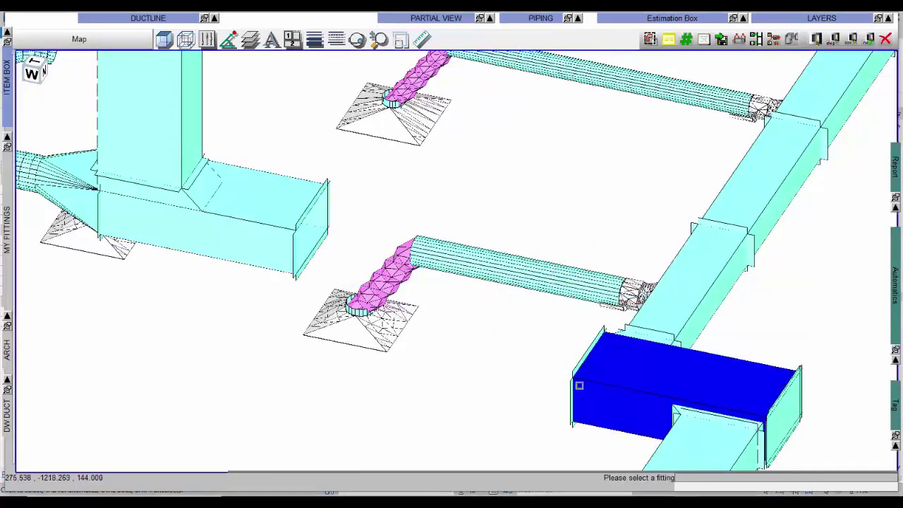
left_click(577, 383)
scroll(518, 288, "down", 3)
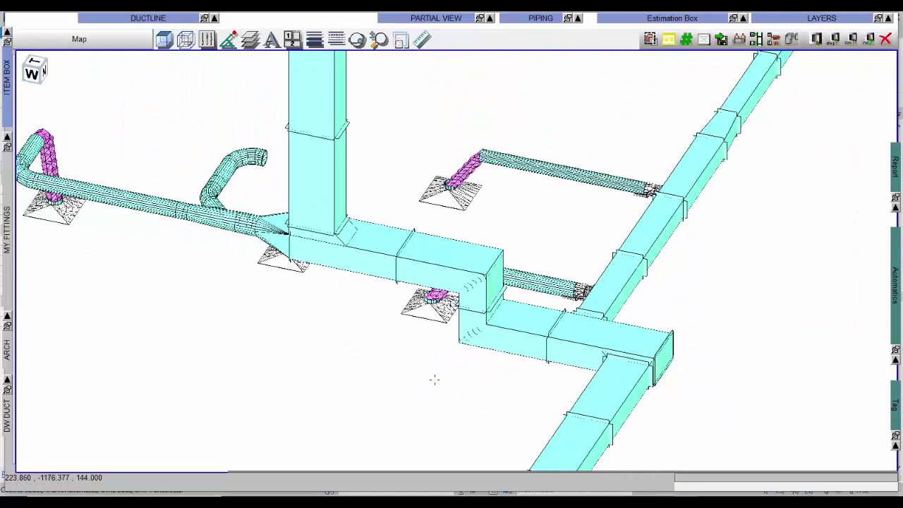
Offset the 45 Degree Boot Tap at the vertical duct by setting its In From Top to Side distance to 4.
left_click(356, 242)
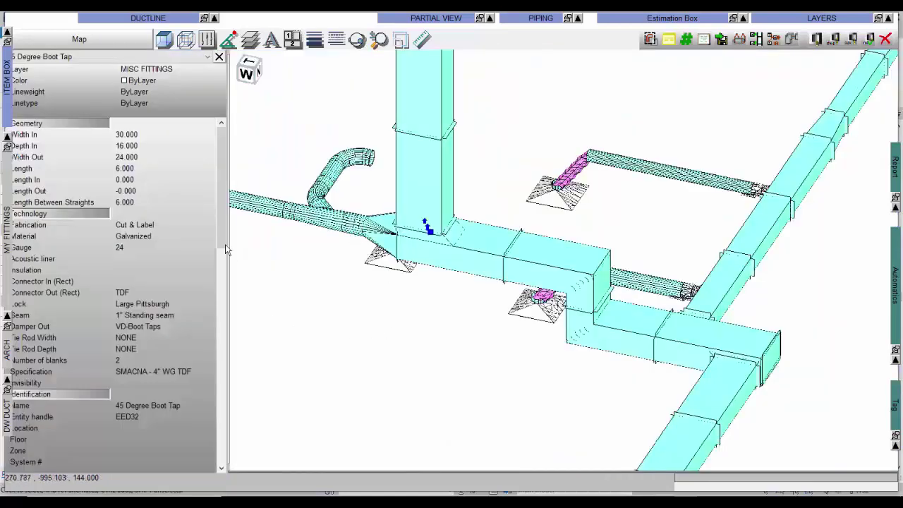
scroll(183, 340, "down", 15)
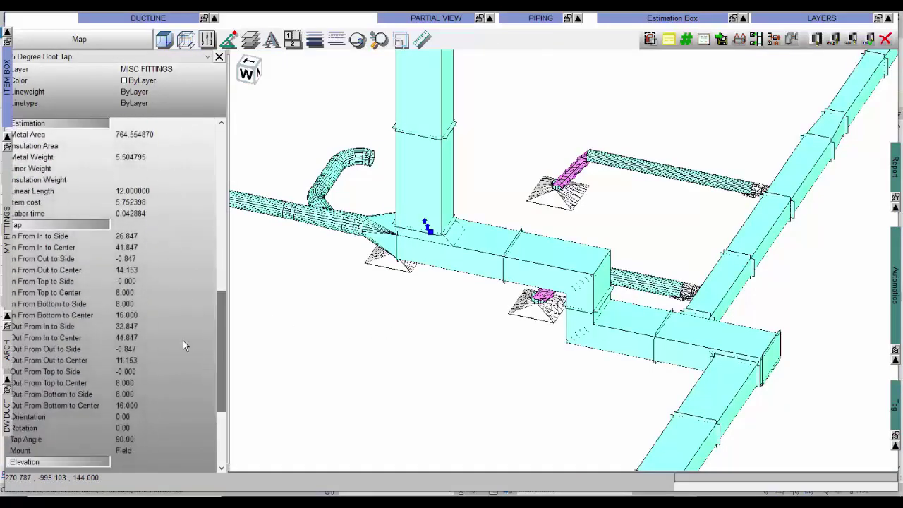
left_click(127, 280)
type("4")
left_click(132, 289)
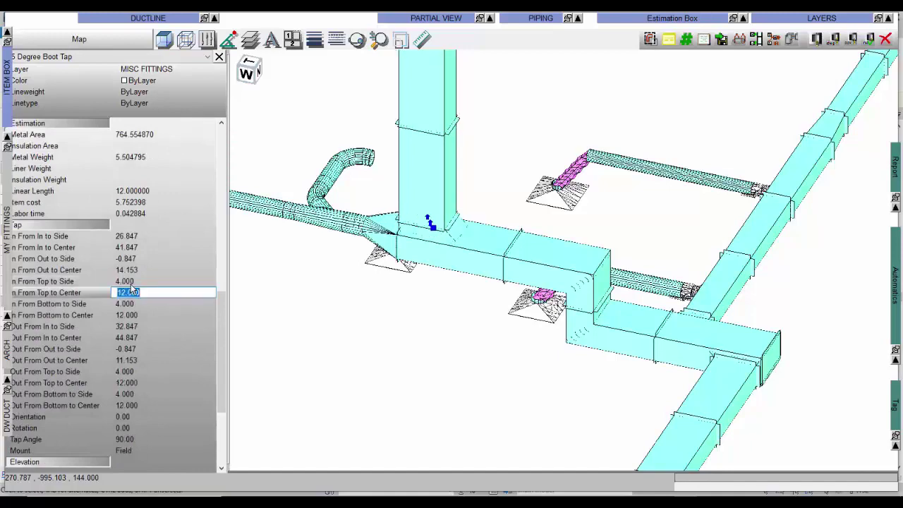
key("Escape")
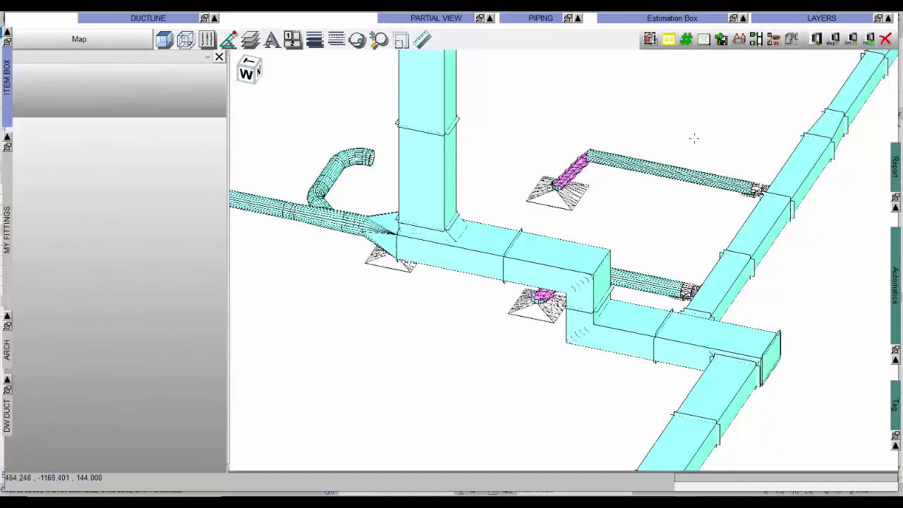
Send the edited exhaust system back to Revit in top view and review the rebuilt main there.
middle_click_drag(694, 138, 532, 354)
scroll(609, 304, "up", 2)
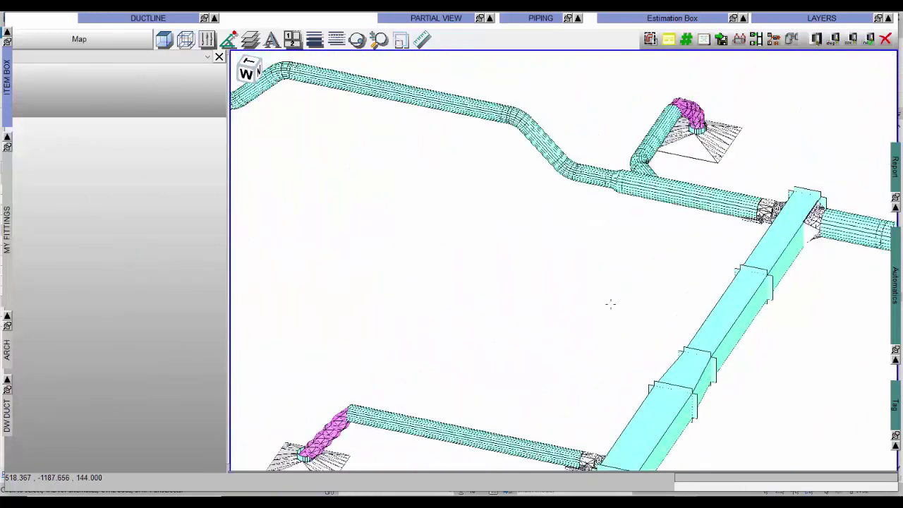
scroll(776, 311, "down", 4)
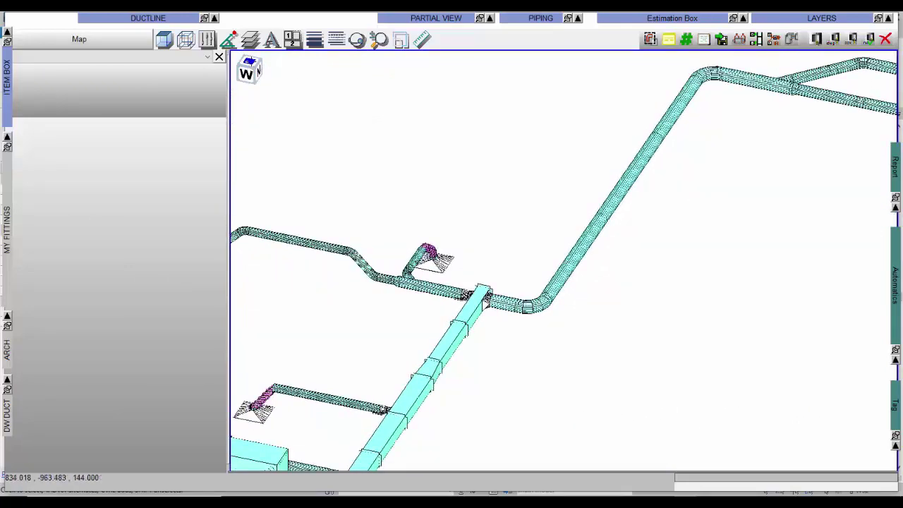
left_click(250, 61)
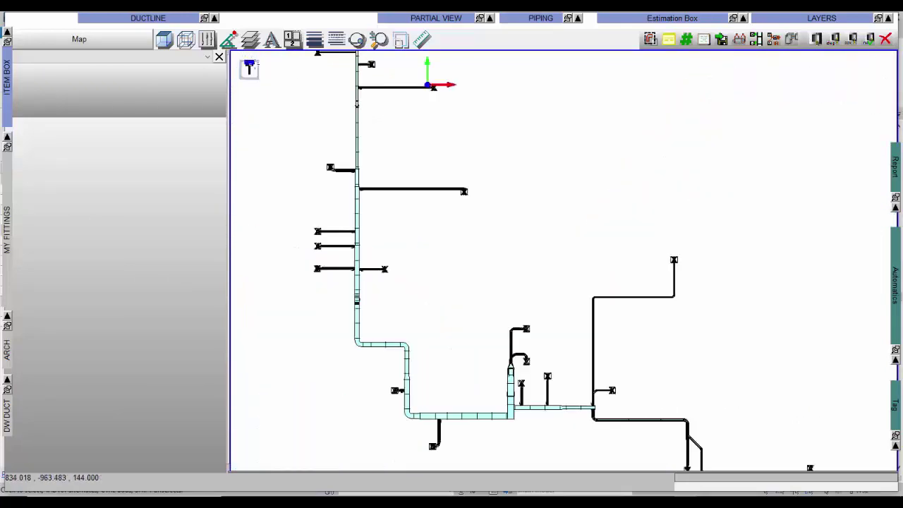
left_click(867, 43)
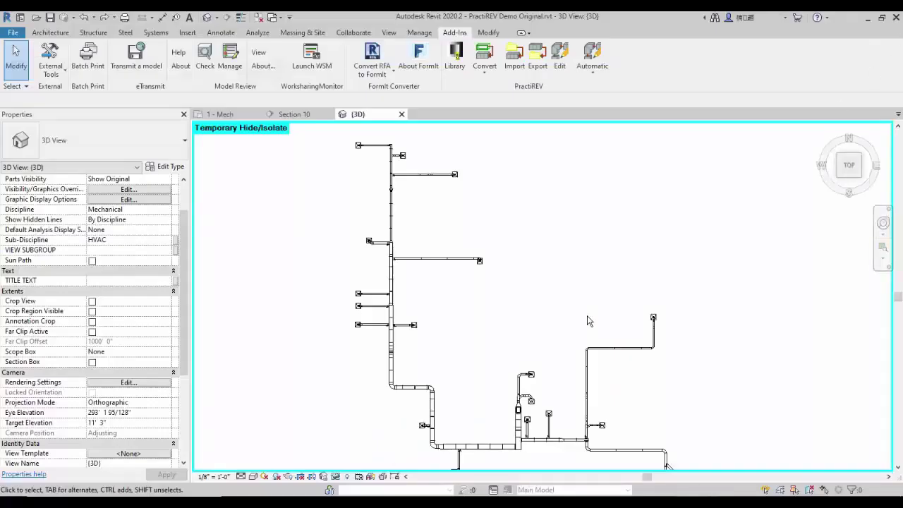
scroll(513, 466, "up", 8)
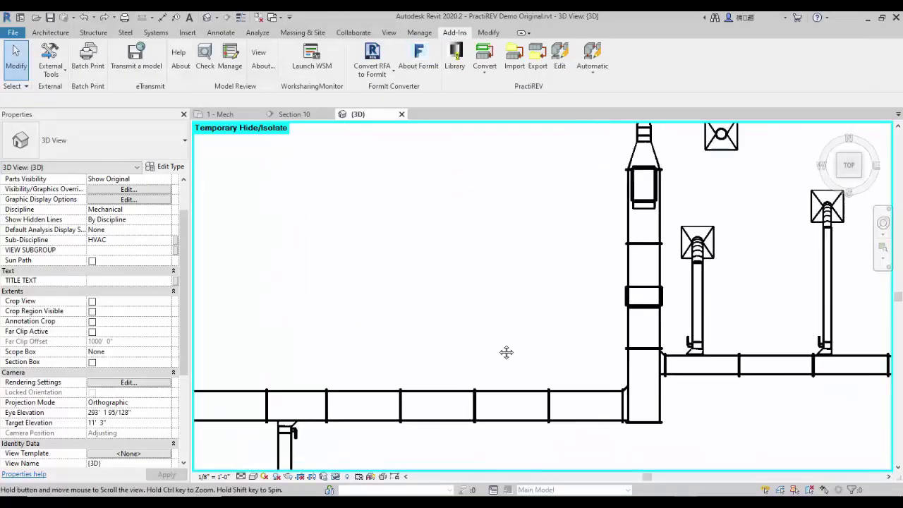
middle_click_drag(560, 344, 689, 355)
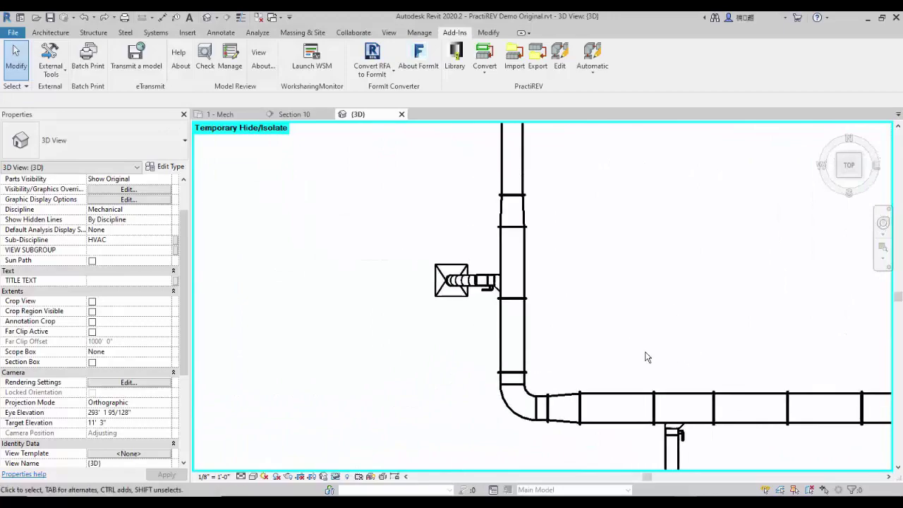
scroll(621, 340, "down", 2)
middle_click_drag(594, 230, 572, 301)
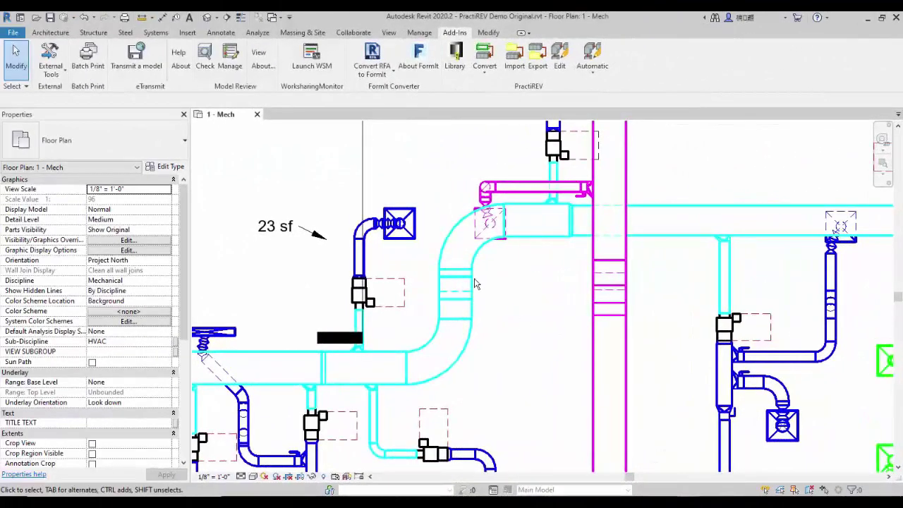
Cut a section alongside the cyan duct between its two radius elbows on the 1 - Mech floor plan and open the section view.
left_click(226, 17)
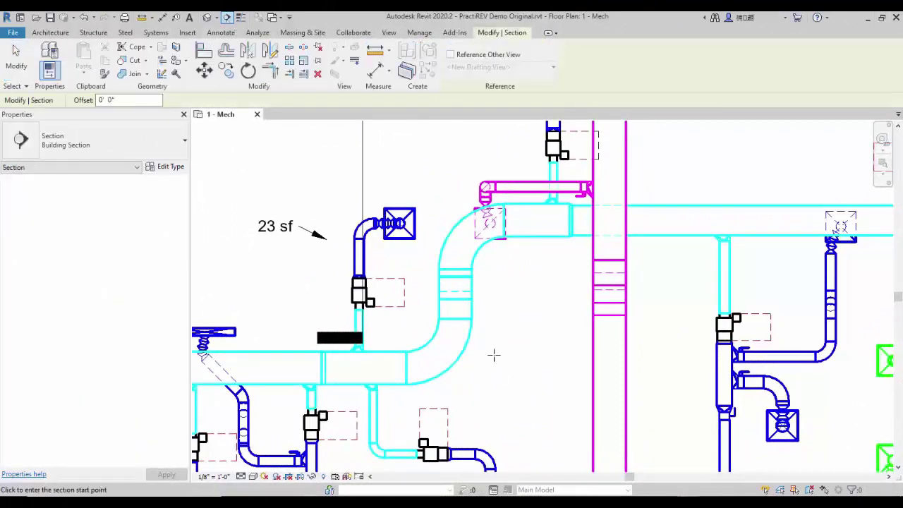
left_click(495, 381)
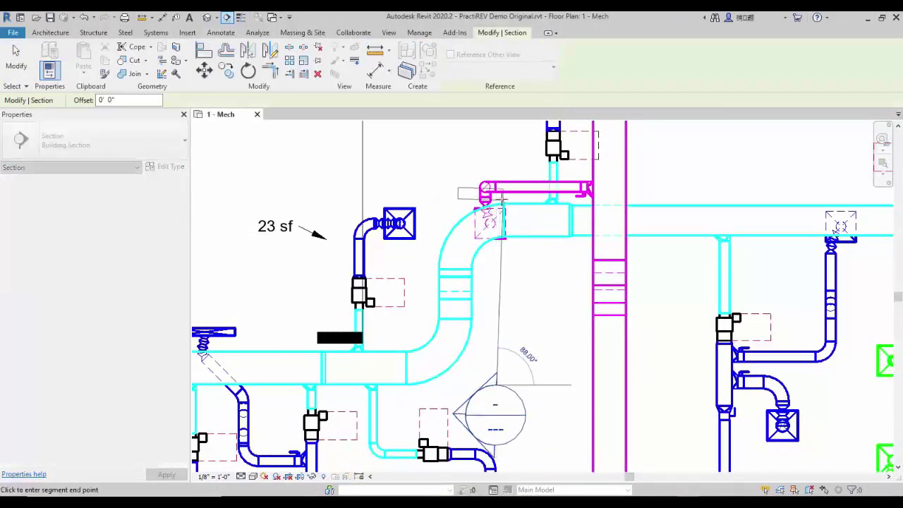
left_click(499, 201)
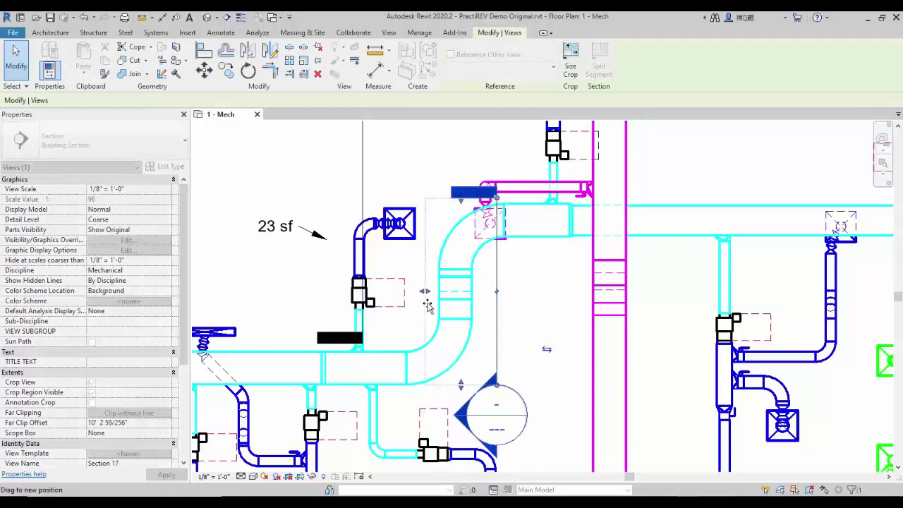
key("Escape")
double_click(512, 393)
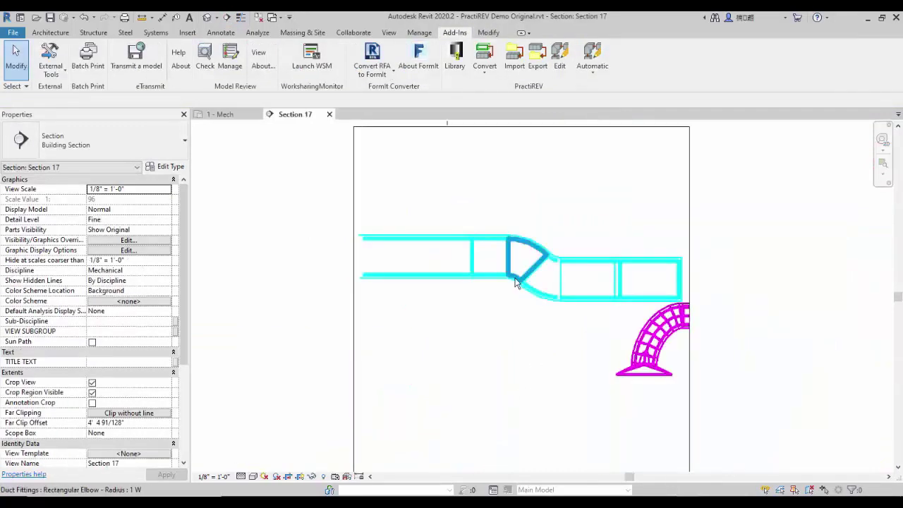
Load the section's entire drawing into the PractiREV editor and delete the two offset elbows and the adjoining straight duct.
left_click(558, 60)
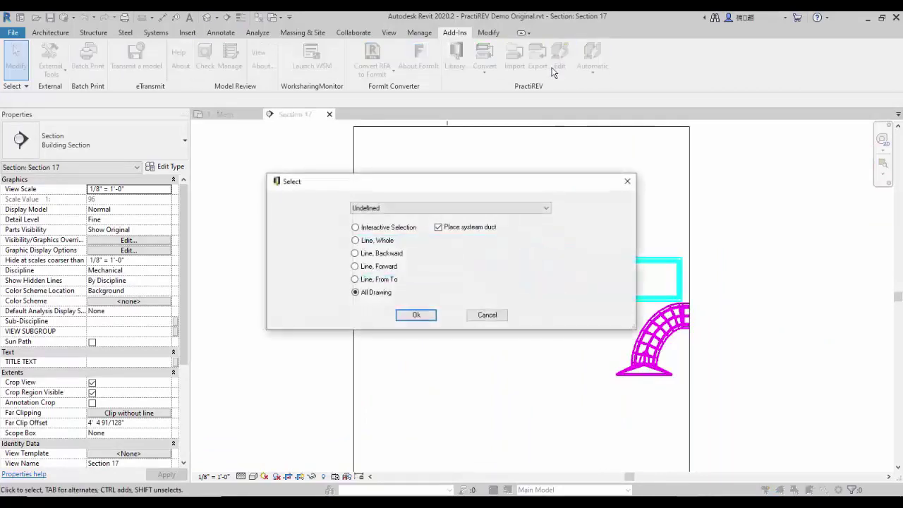
left_click(415, 315)
left_click(388, 238)
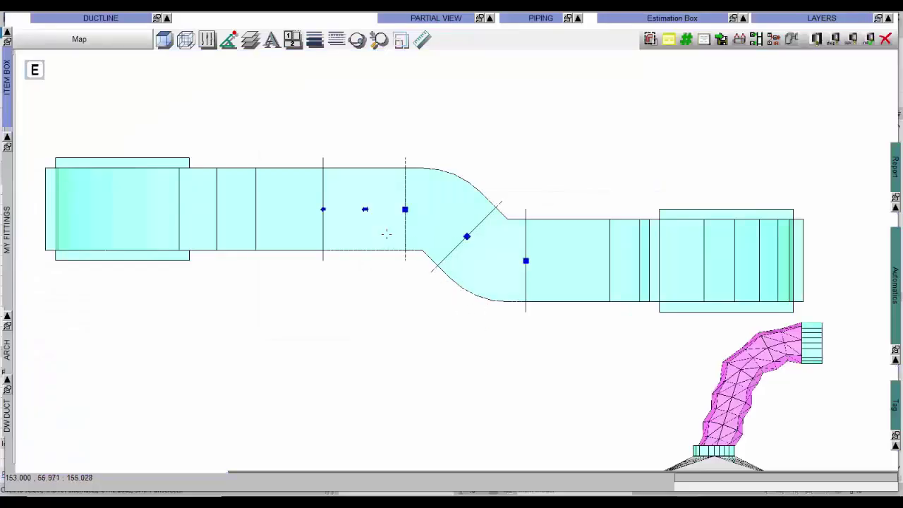
key("Delete")
Bridge the gap between the open duct ends with a single double transition offset fitting and send the edit back to Revit.
left_click(7, 233)
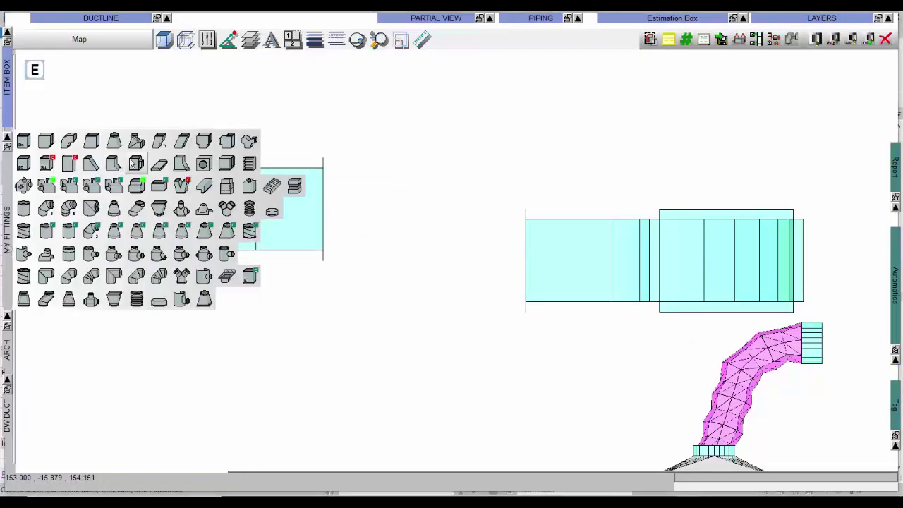
left_click(159, 144)
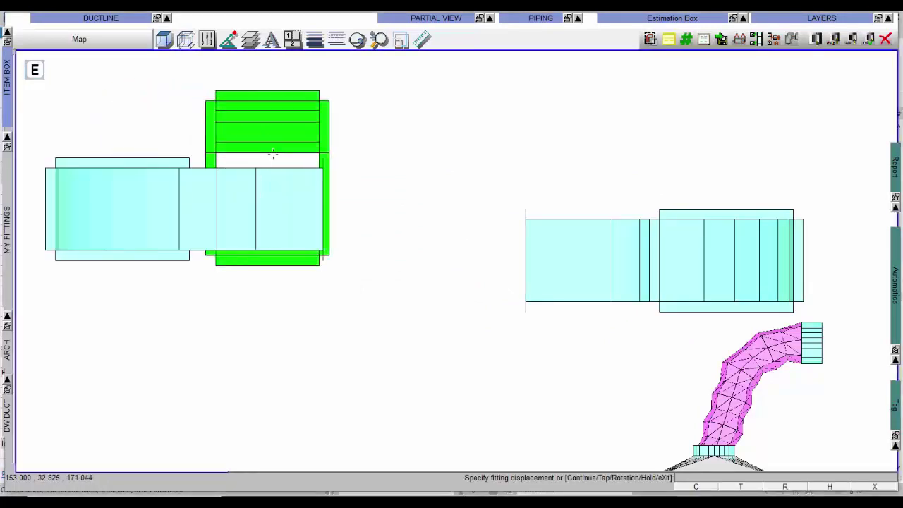
left_click(315, 211)
key("Return")
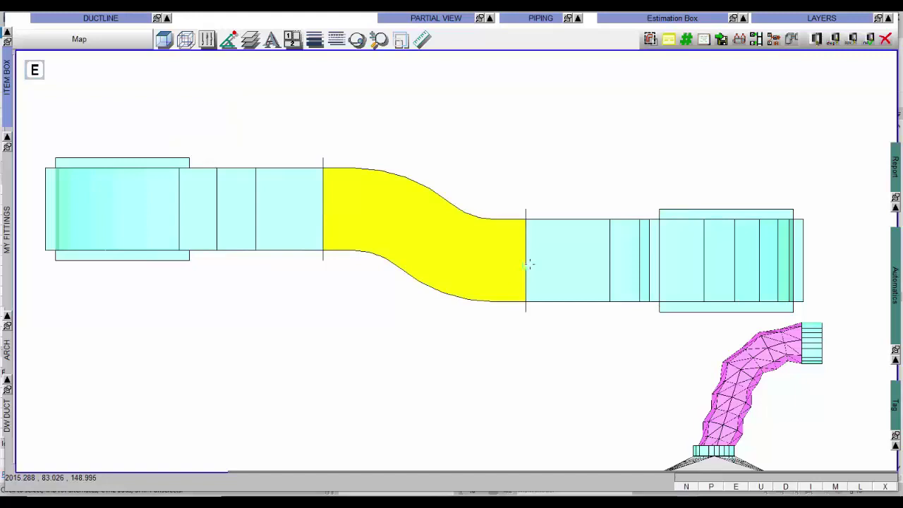
left_click(526, 264)
key("Escape")
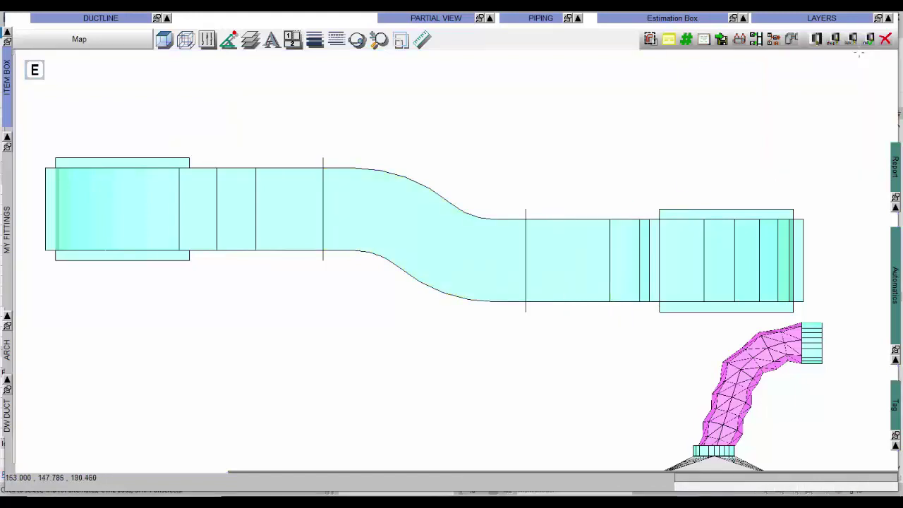
left_click(870, 42)
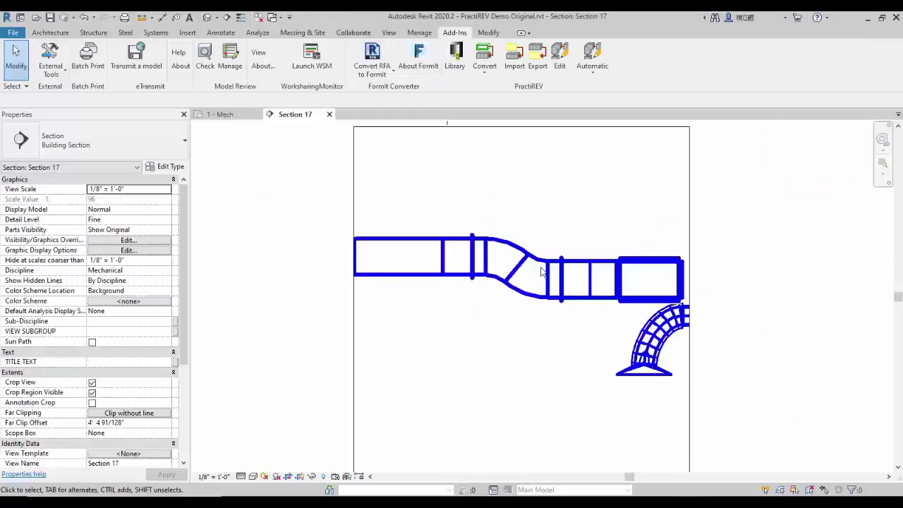
Examine the properties of the new offset fitting and return to the 1 - Mech floor plan.
left_click(528, 297)
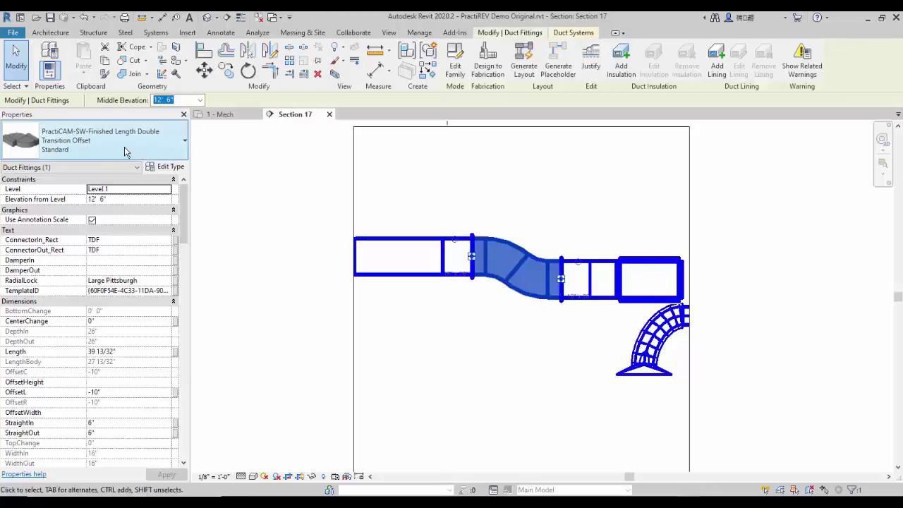
left_click(223, 115)
left_click(280, 199)
Cut a horizontal section below the blue branch duct where it offsets before the wide vertical main, and open the section view.
scroll(625, 201, "down", 1)
middle_click_drag(327, 201, 696, 224)
scroll(624, 205, "down", 3)
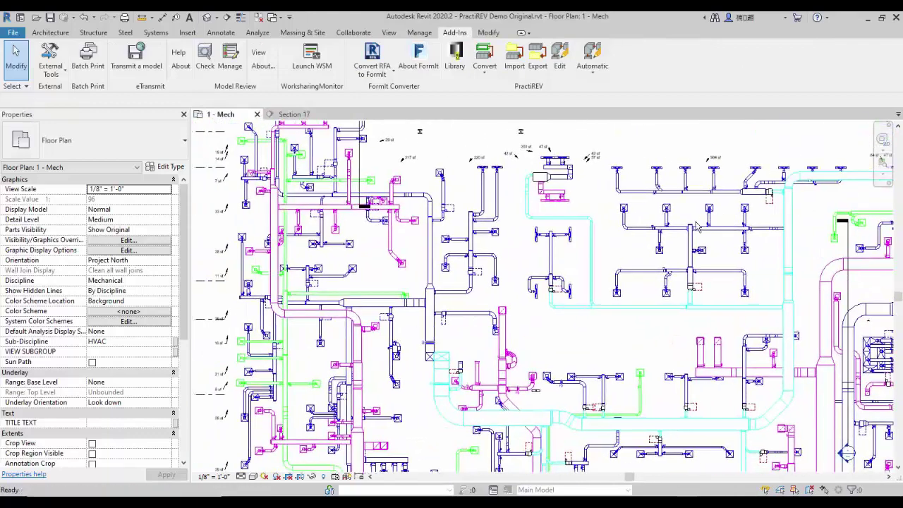
scroll(408, 303, "up", 6)
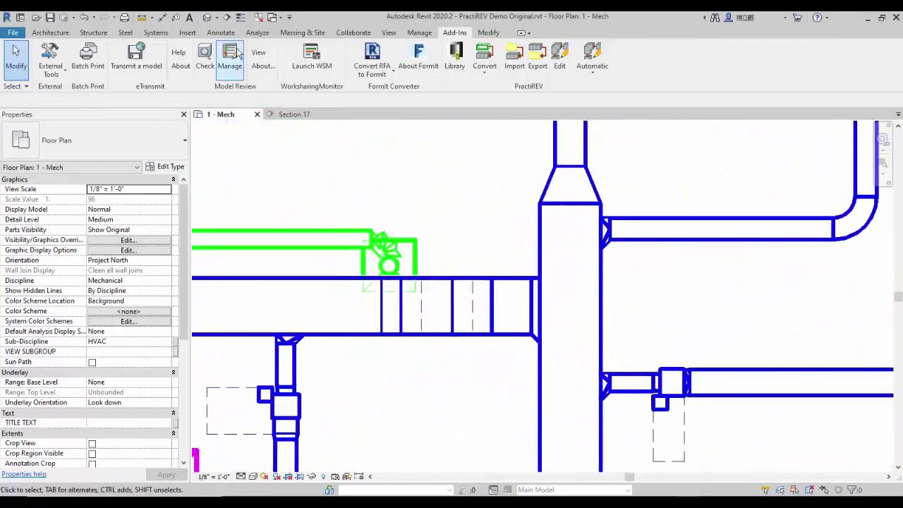
left_click(226, 17)
left_click(307, 344)
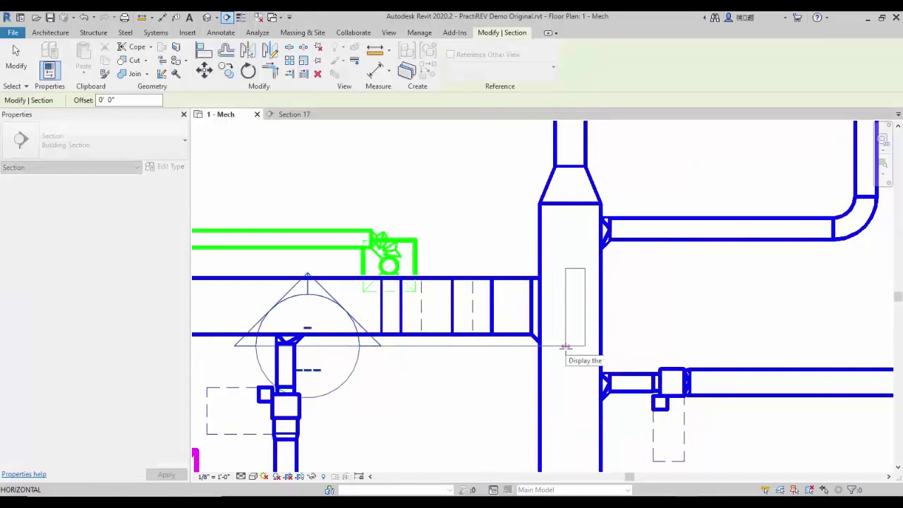
left_click(566, 345)
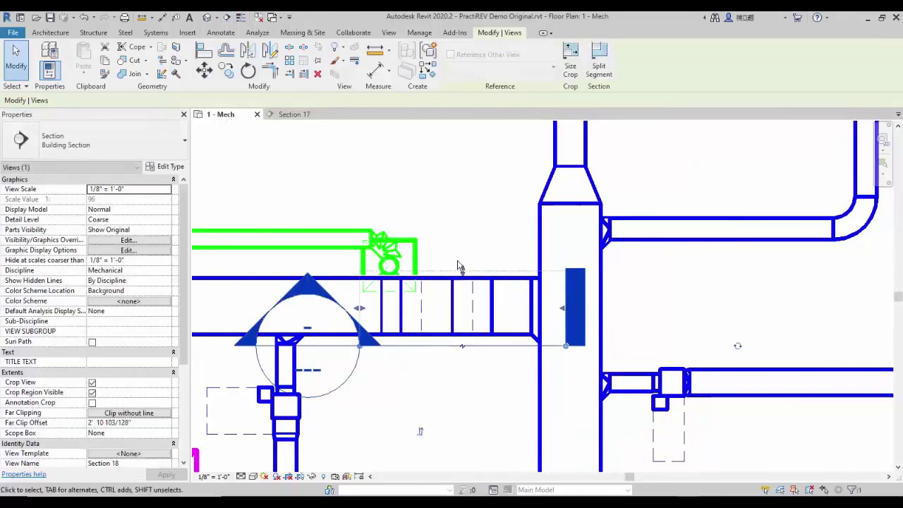
key("Escape")
double_click(319, 299)
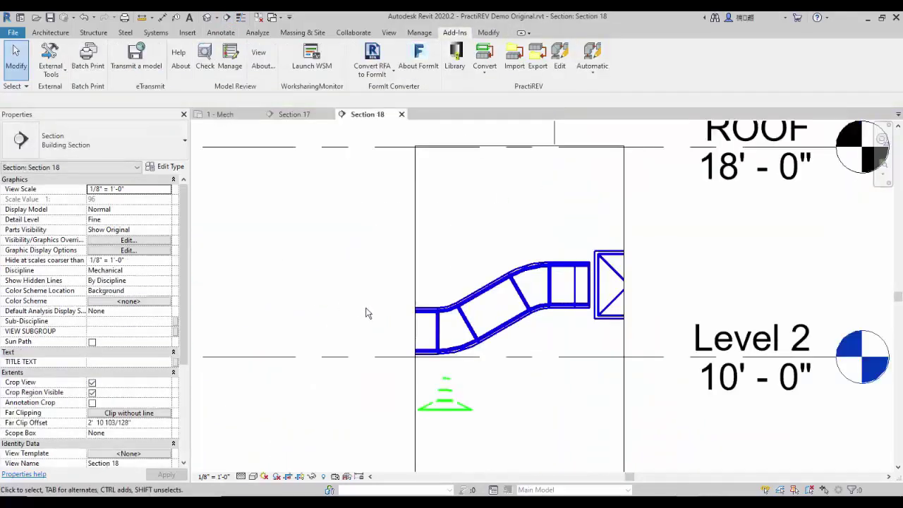
Load this section into the PractiREV editor and delete the two elbows and straight ducts forming the sloped offset.
left_click(559, 57)
left_click(418, 315)
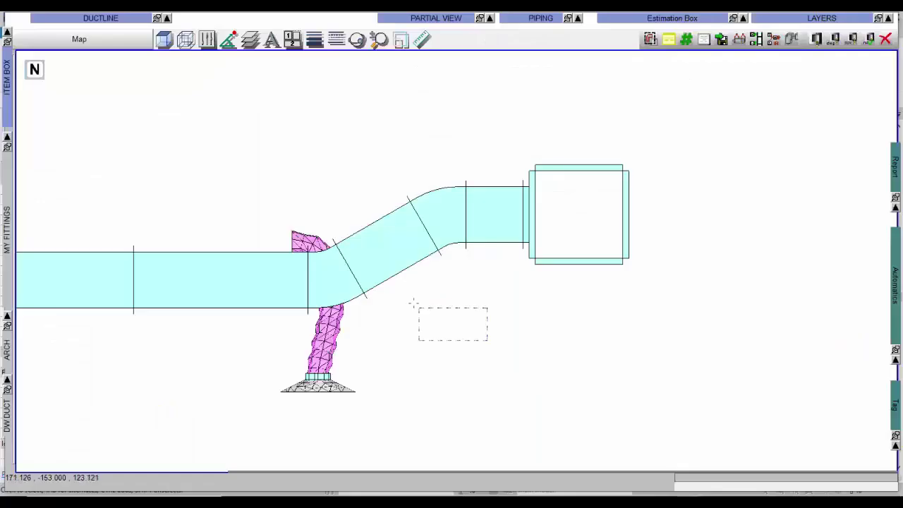
left_click(359, 233)
key("Delete")
Automatically reconnect the open duct ends with a 45-degree elbow offset and send the result back to Revit.
mouse_move(899, 297)
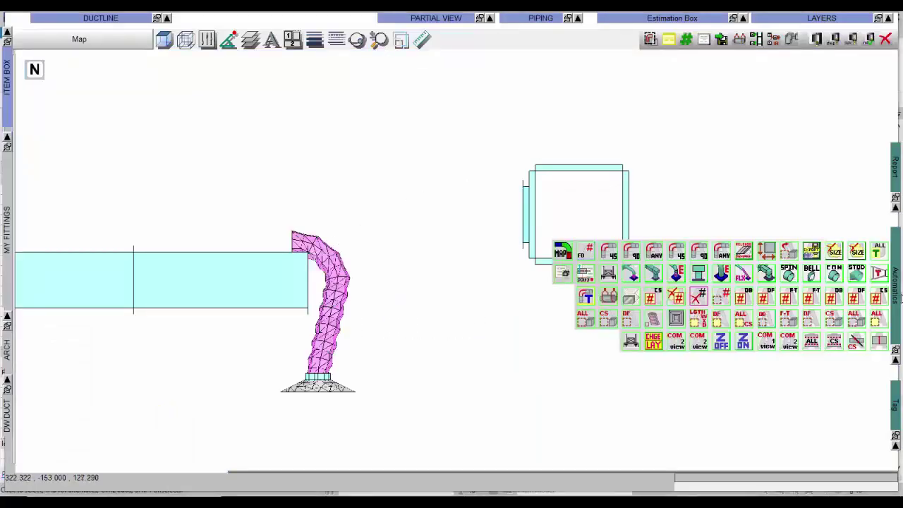
left_click(612, 275)
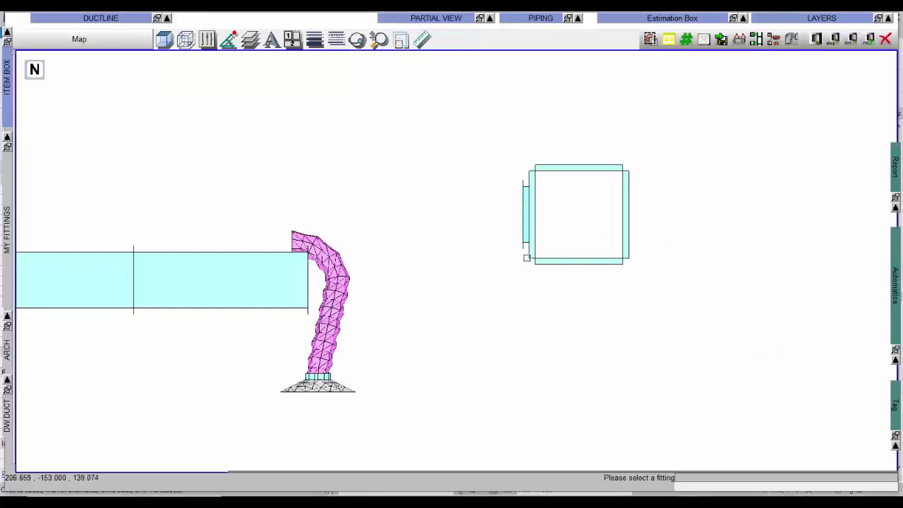
left_click(306, 297)
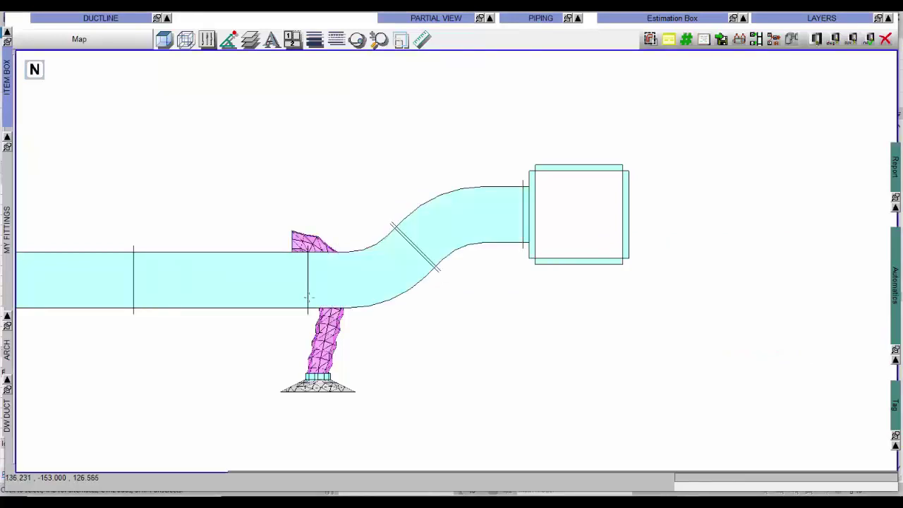
left_click(870, 44)
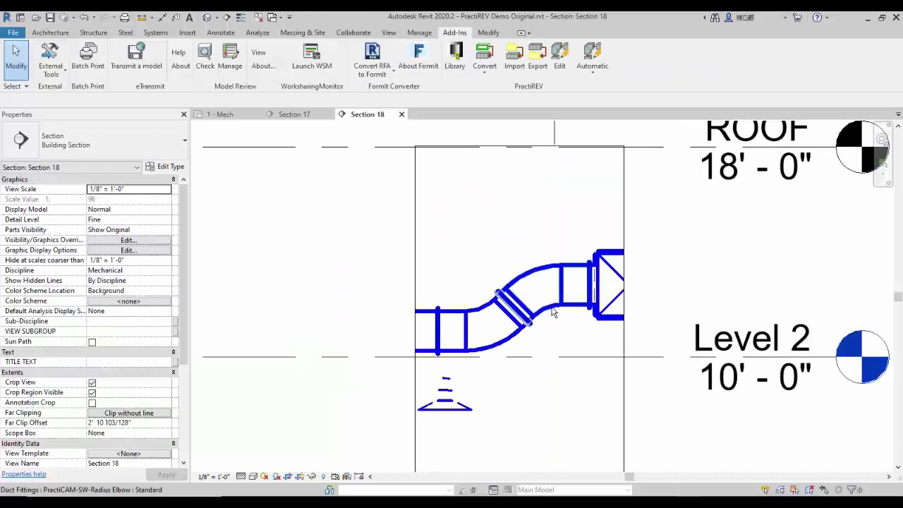
Return to the 1 - Mech floor plan and show the area with the unconnected air terminals.
left_click(223, 115)
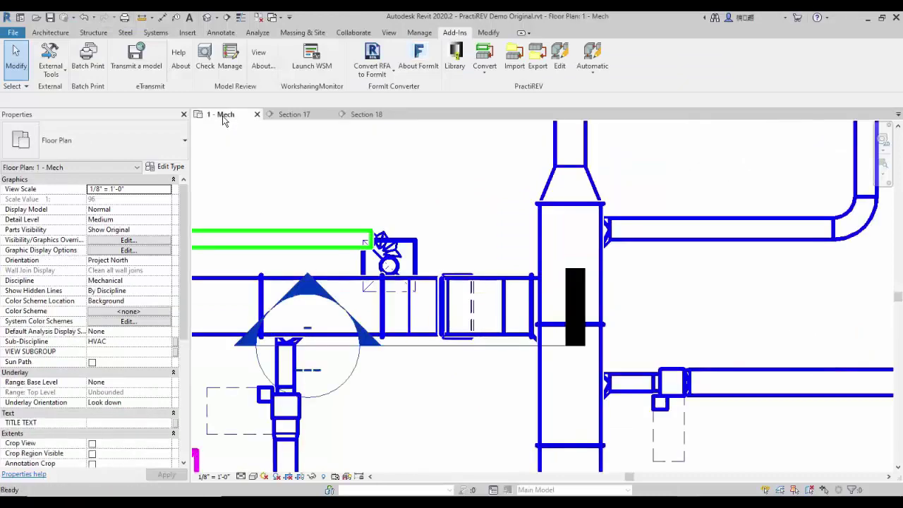
key("3")
key("d")
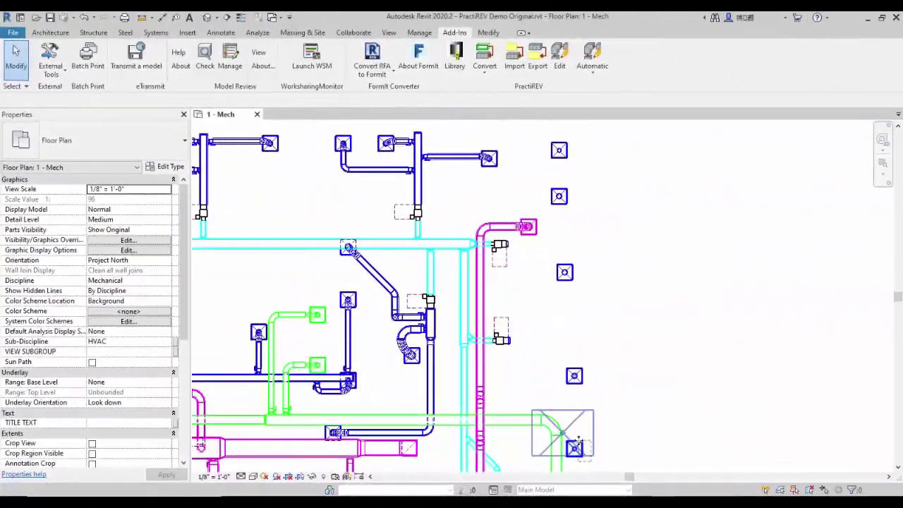
Select the unconnected air terminals, the two terminal boxes and the surrounding ducts, and load the selection into the PractiREV editor.
left_click_drag(578, 441, 577, 438)
left_click_drag(594, 388, 458, 133, "ctrl")
left_click(454, 32)
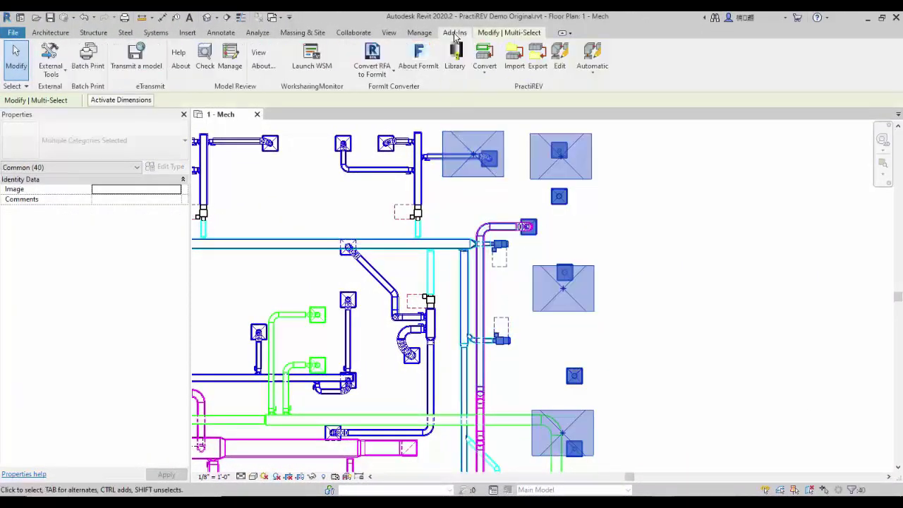
left_click(559, 59)
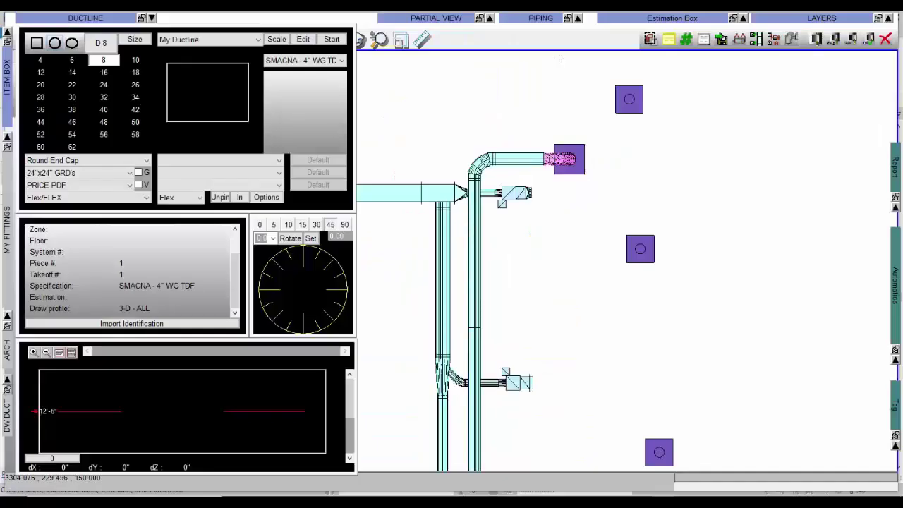
Draw an 8-inch round duct from the upper terminal box and turn it down through an elbow and flex to the air terminal below.
left_click(332, 40)
scroll(568, 191, "up", 3)
left_click(480, 195)
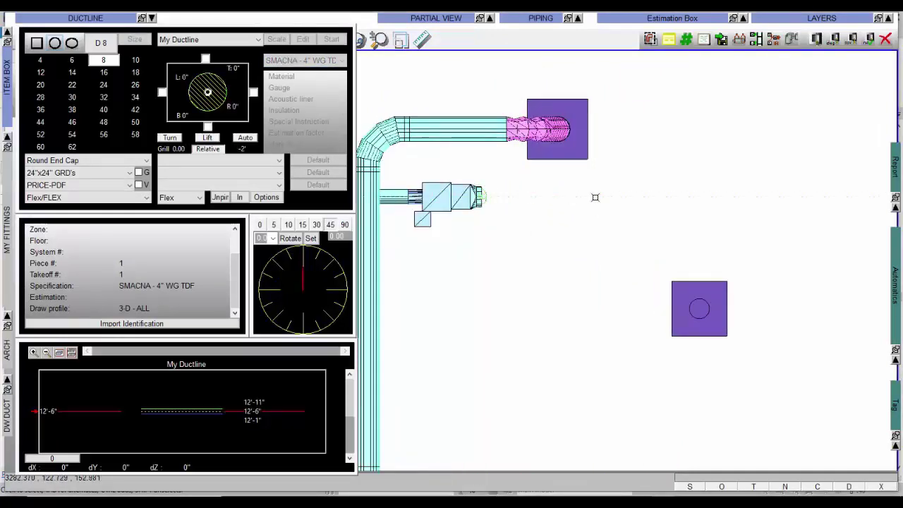
left_click(698, 196)
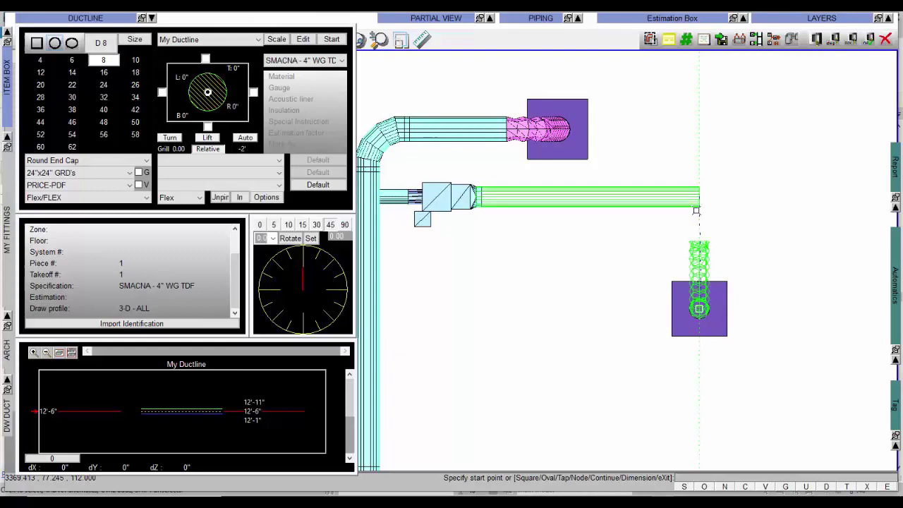
Add an angled 8-inch round tap branch from the new duct and connect it with flex to the uppermost air terminal.
scroll(696, 212, "down", 3)
right_click(732, 129)
left_click(758, 184)
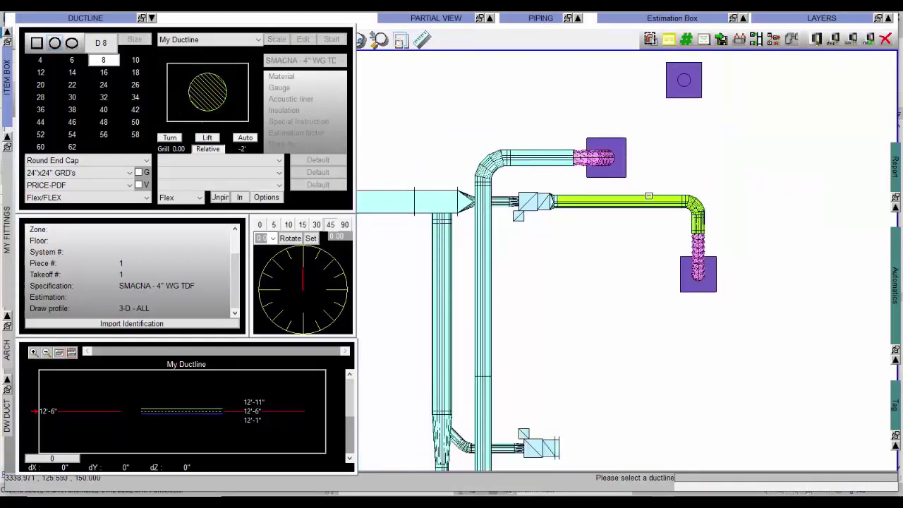
left_click(650, 158)
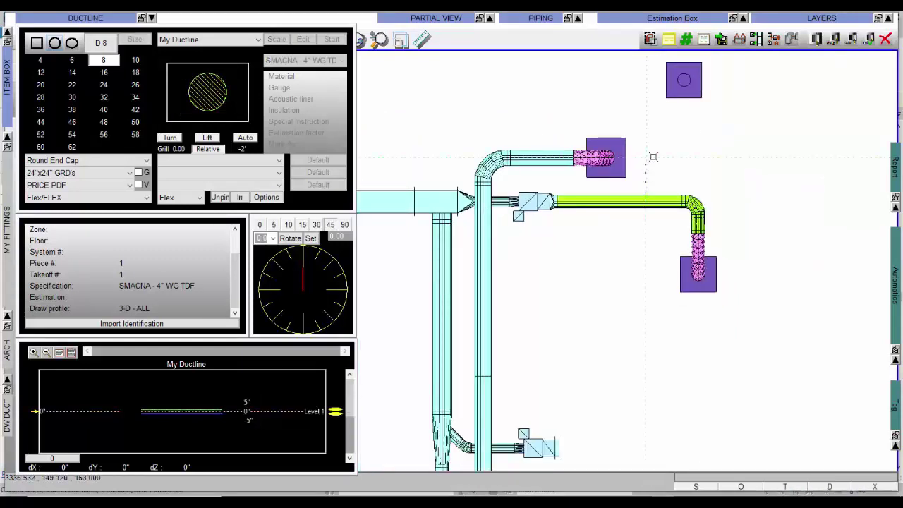
left_click(688, 146)
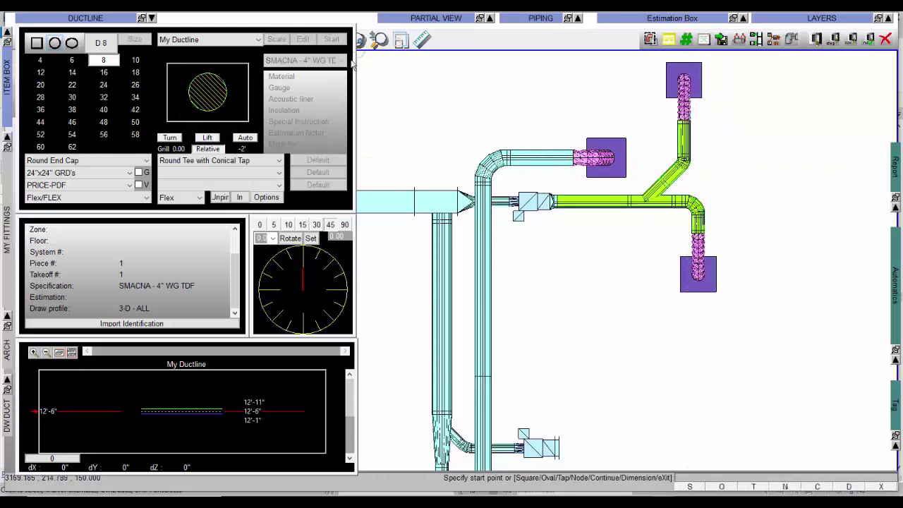
Draw a straight rectangular duct from the lower terminal box to just beyond the air terminal beneath it, and end the run.
middle_click_drag(619, 353, 550, 226)
left_click(489, 311)
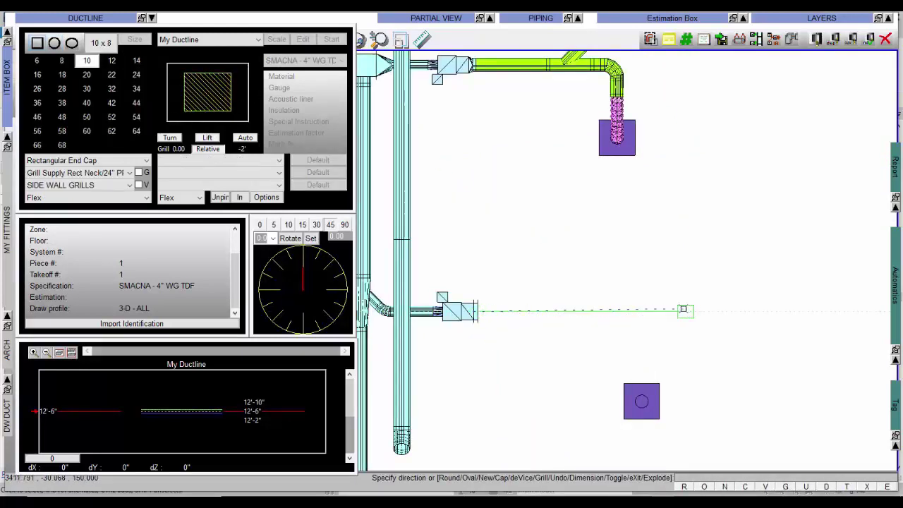
left_click(667, 311)
right_click(705, 235)
left_click(735, 289)
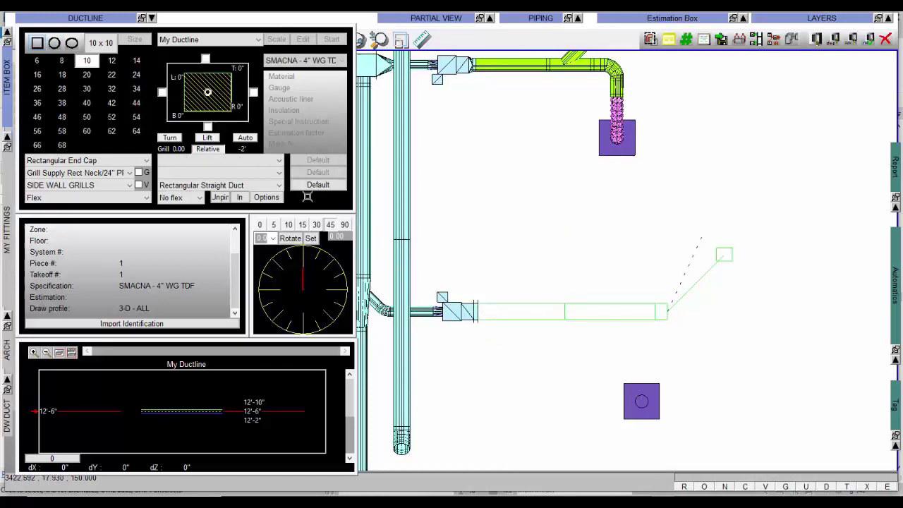
Tap an 8-inch round branch into the rectangular duct and connect it with flex to the nearest air terminal.
left_click(54, 43)
left_click(104, 60)
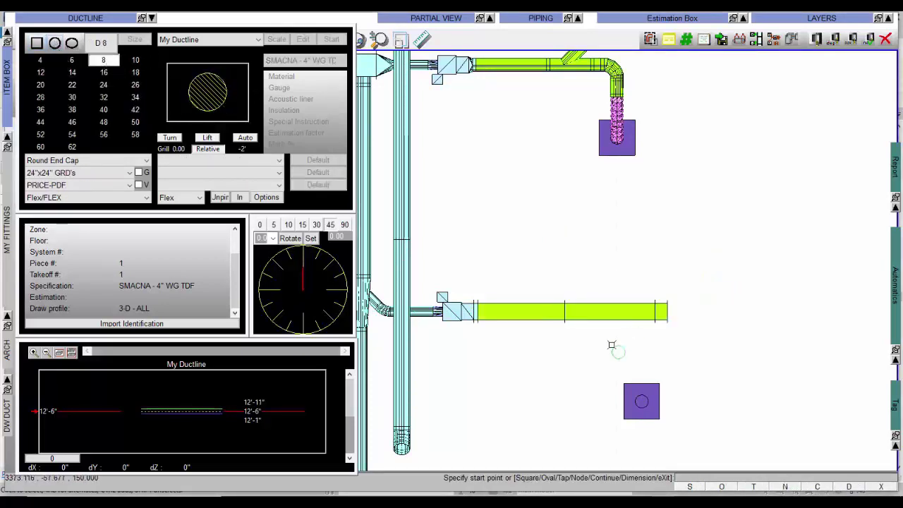
left_click(593, 320)
left_click(641, 400)
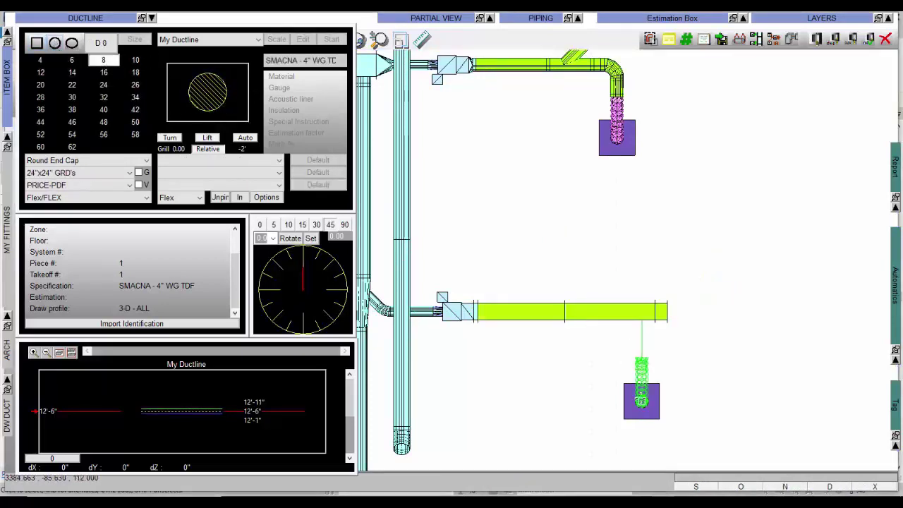
left_click(690, 394)
Tap a 6-inch round branch into the rectangular duct, run it down and angle it through an elbow and flex to the lowest air terminal.
middle_click_drag(690, 393, 732, 242)
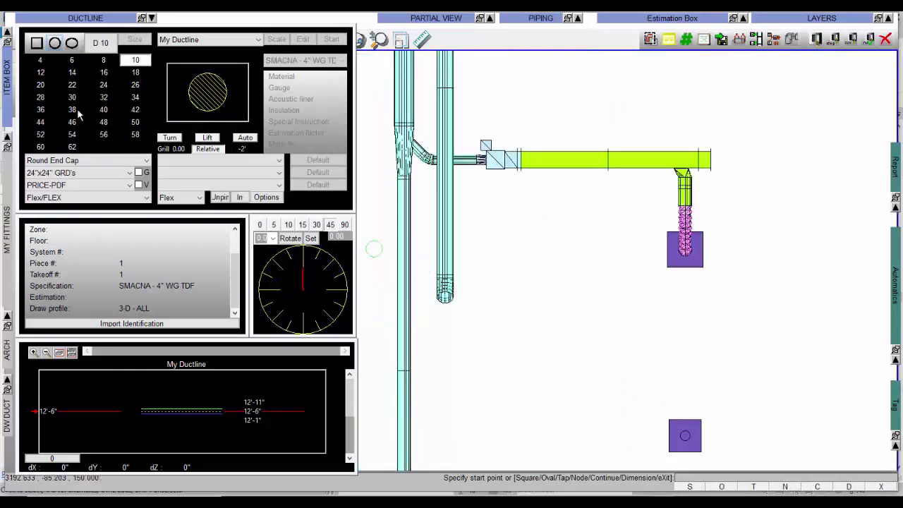
left_click(72, 61)
left_click(624, 166)
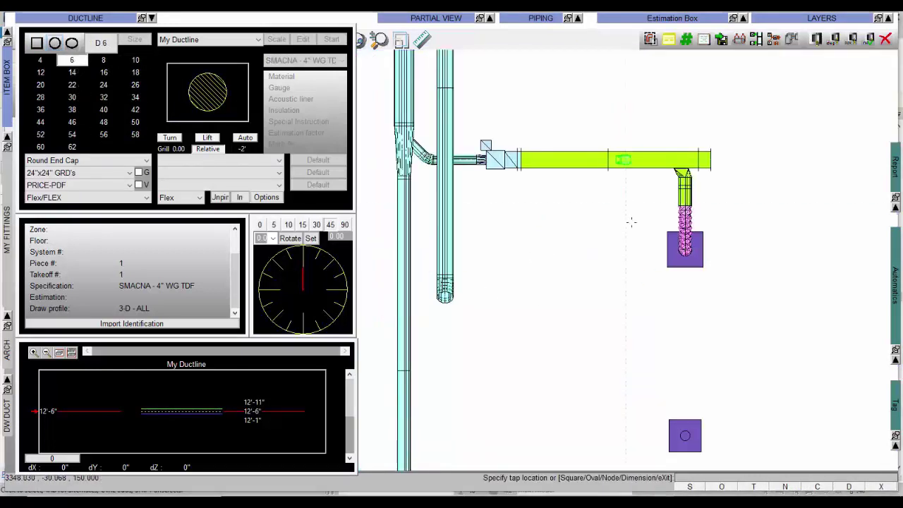
left_click(636, 229)
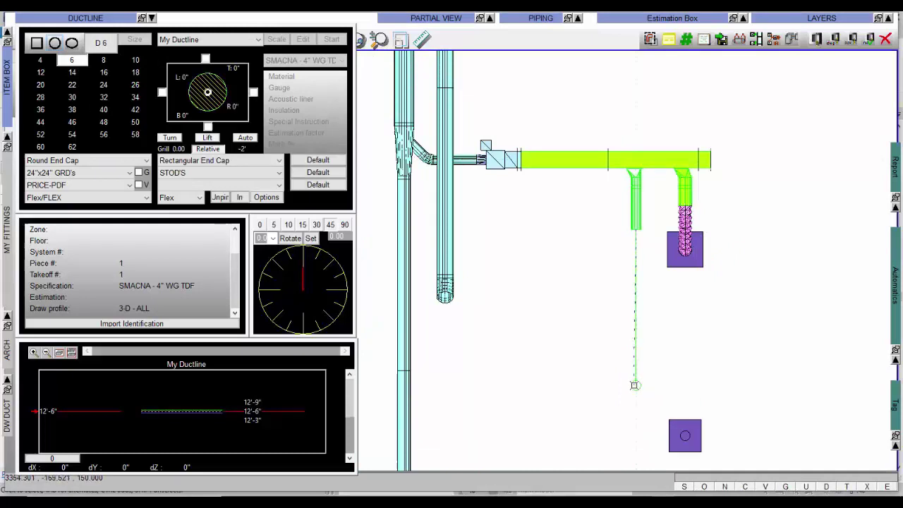
left_click(635, 384)
left_click(680, 434)
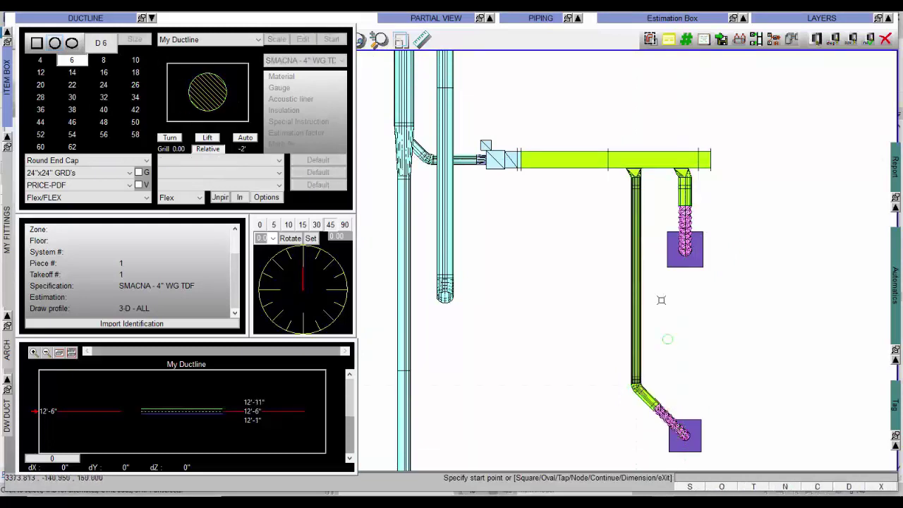
End duct drawing and send the new branch runs back to Revit.
scroll(655, 299, "down", 3)
middle_click_drag(720, 264, 672, 311)
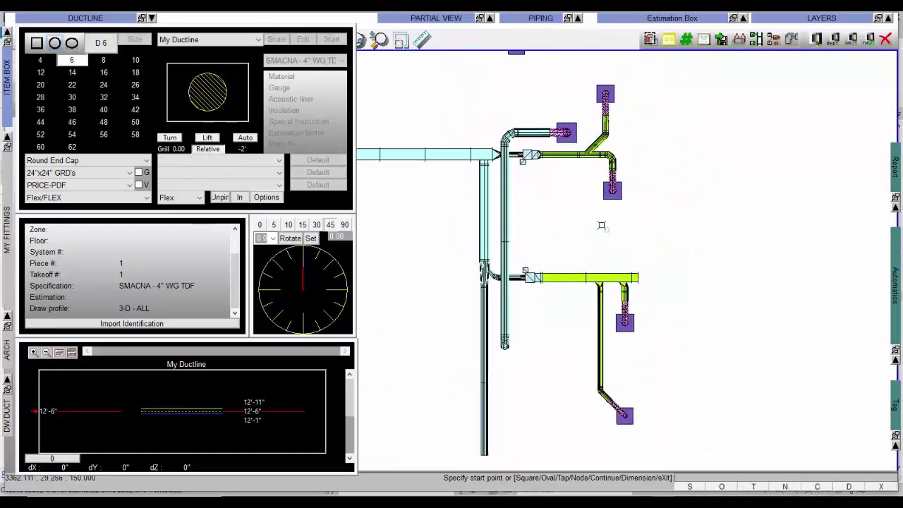
scroll(600, 226, "up", 3)
key("Escape")
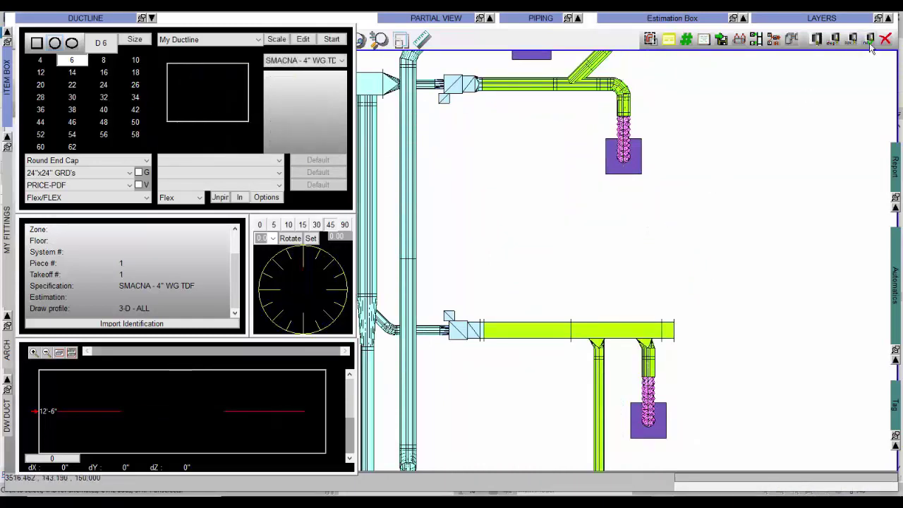
left_click(870, 39)
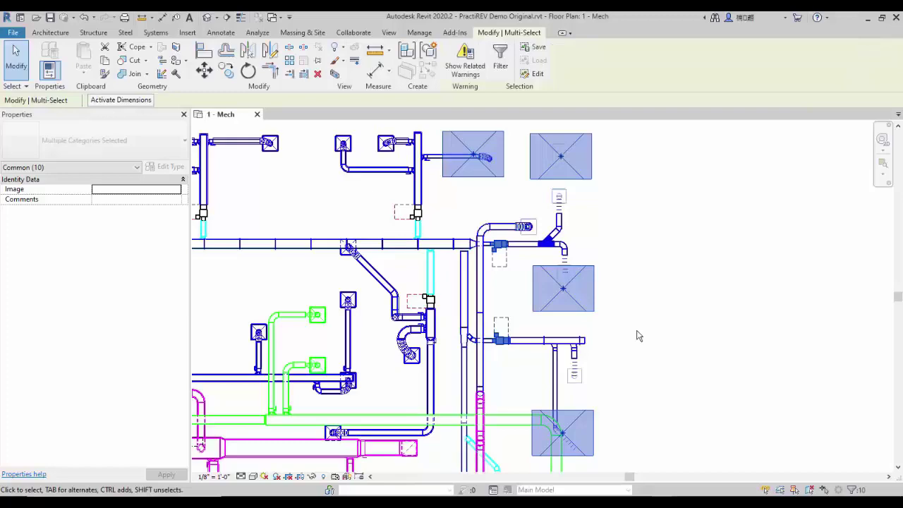
Examine the returned branch ducts and air terminal connections in the floor plan, and open the default 3D view.
scroll(594, 378, "up", 1)
left_click(634, 392)
middle_click_drag(634, 390, 615, 361)
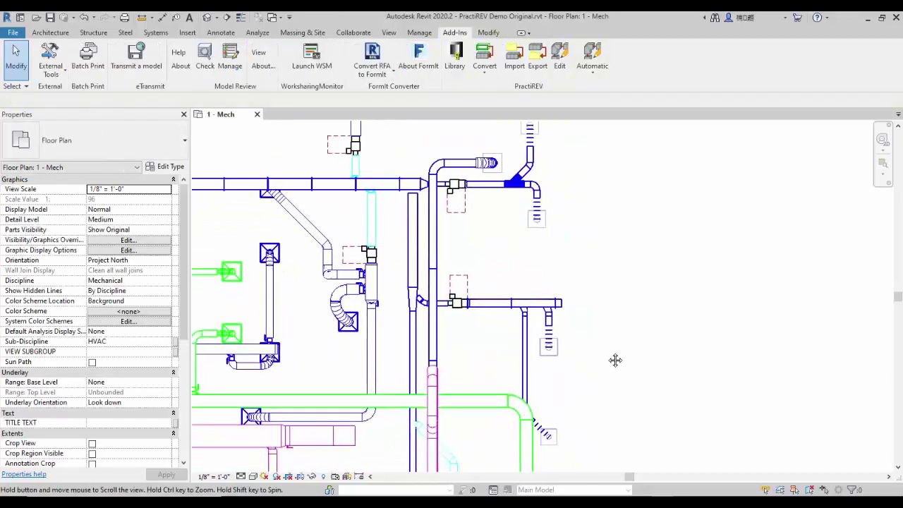
scroll(615, 360, "up", 4)
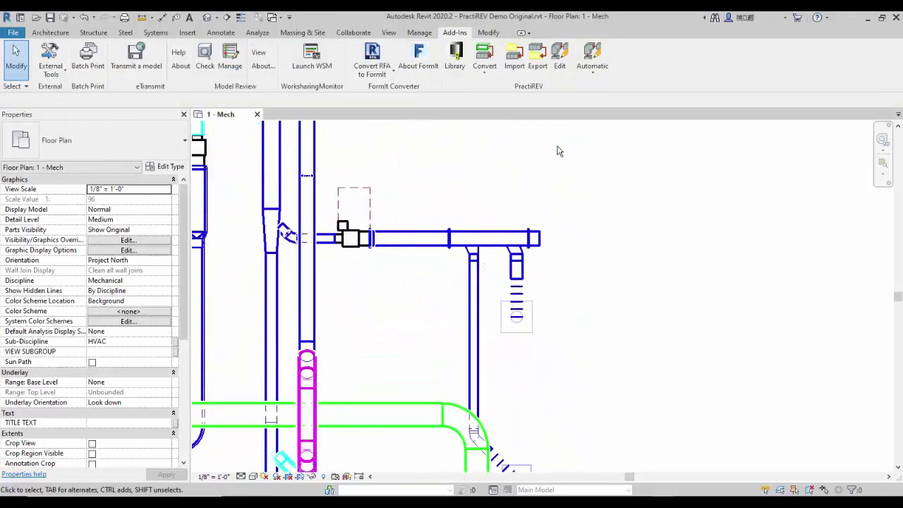
middle_click_drag(557, 151, 580, 373)
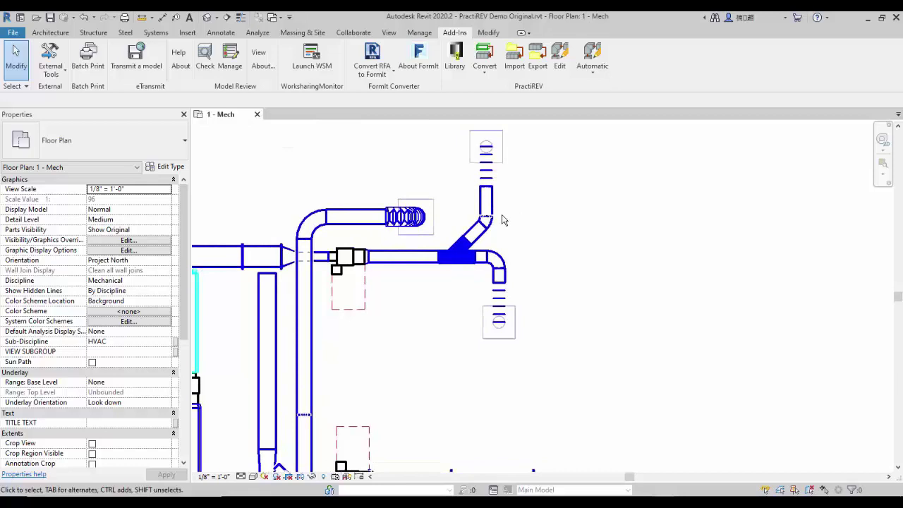
left_click(207, 17)
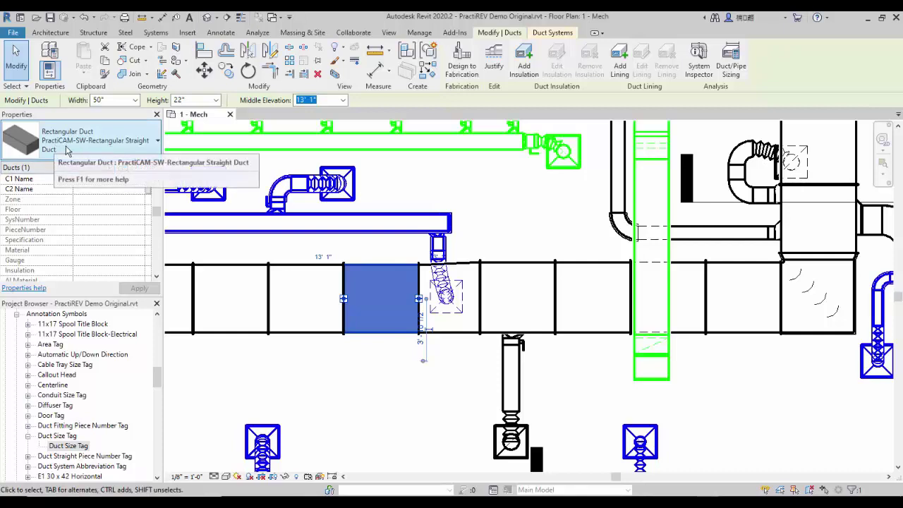
Place a Duct Size Tag on each of three adjacent straight sections of the wide rectangular main.
left_click_drag(69, 447, 141, 438)
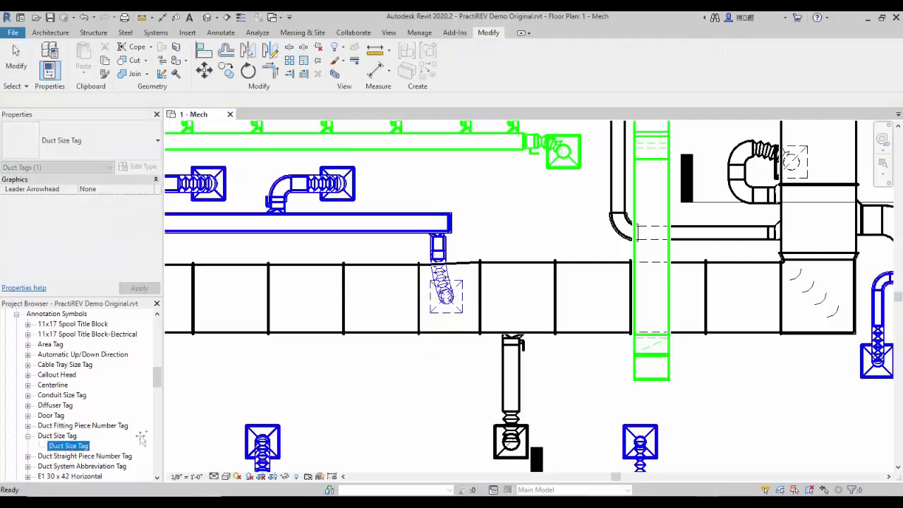
left_click_drag(378, 342, 378, 303)
left_click(378, 303)
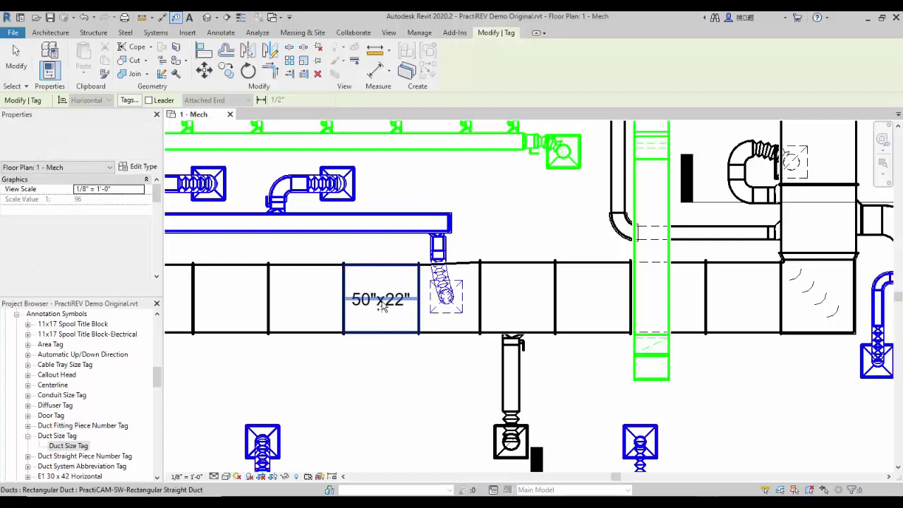
left_click(306, 306)
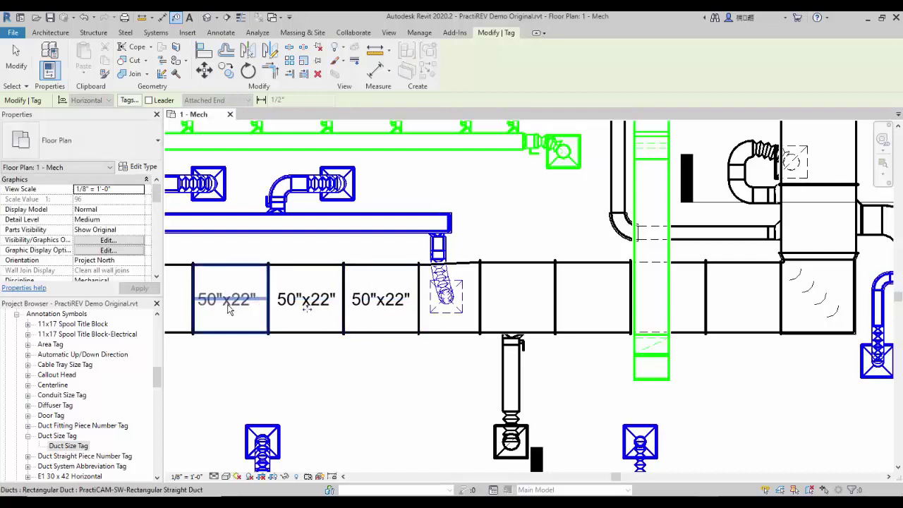
left_click(230, 308)
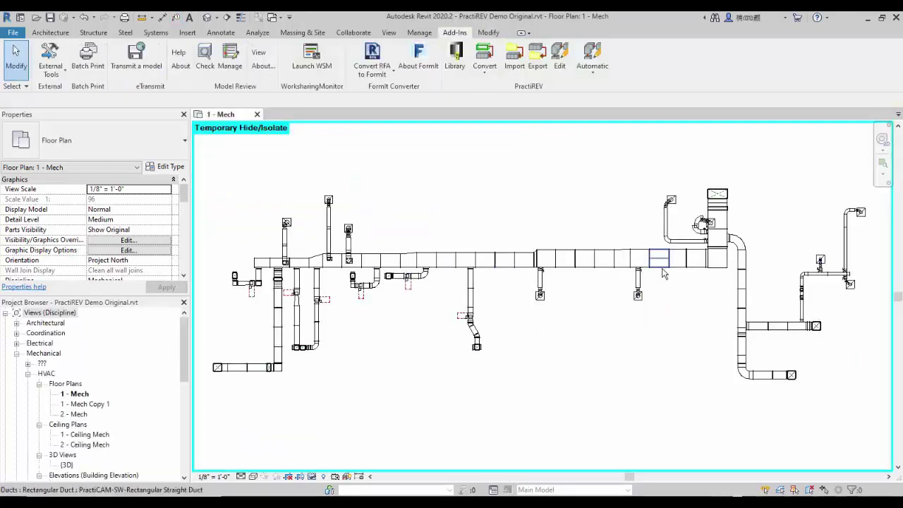
Load the system into the PractiREV editor with the All Drawing option and tag the three straight main ducts before the corner elbow.
left_click(560, 67)
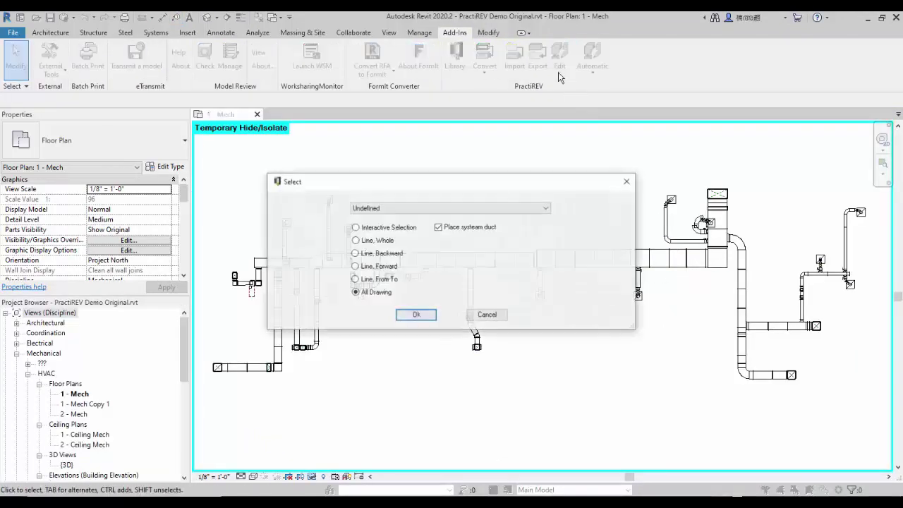
left_click(416, 315)
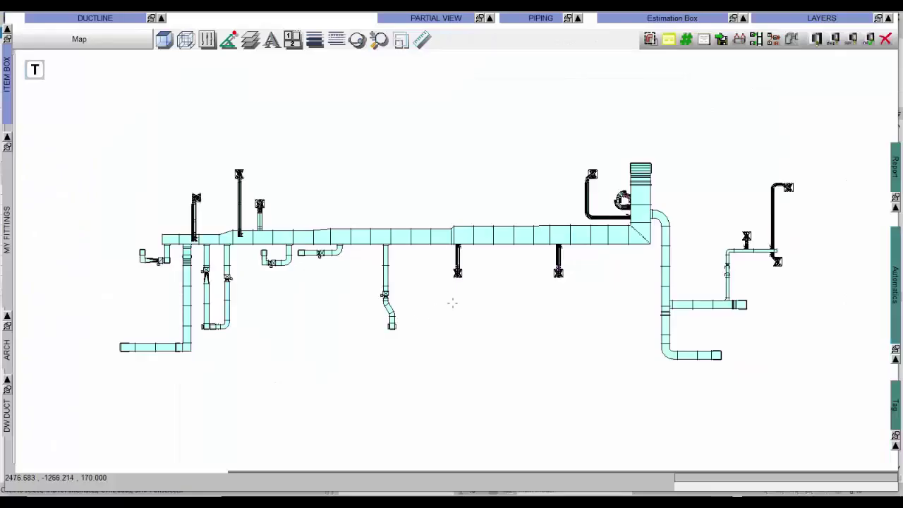
scroll(614, 240, "up", 5)
left_click_drag(624, 291, 523, 250)
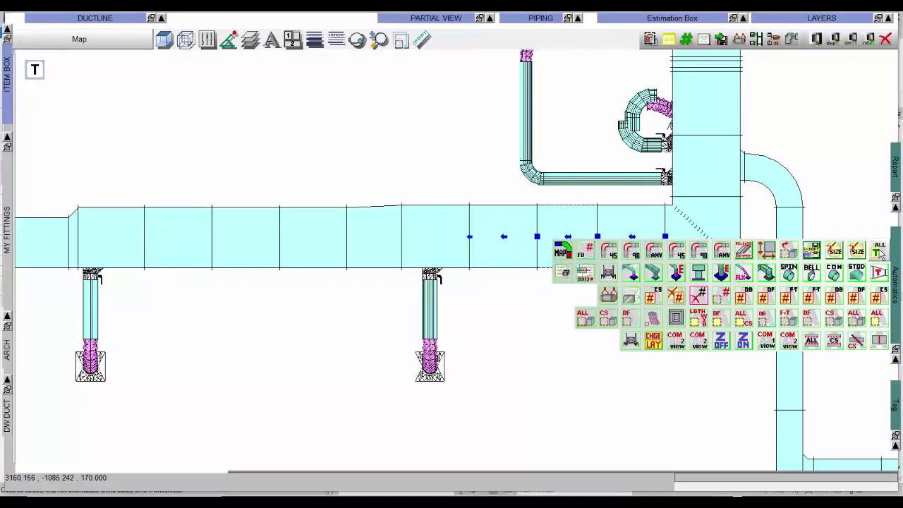
left_click(873, 255)
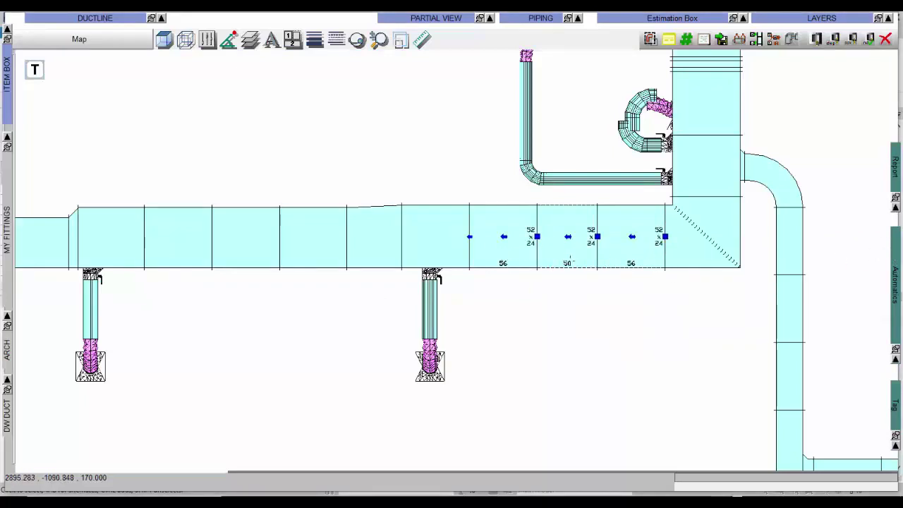
Enable Auto Tagging in the map options, apply it to the whole duct system, and inspect the tags on the main.
scroll(570, 259, "down", 3)
middle_click_drag(345, 244, 460, 235)
scroll(212, 125, "down", 2)
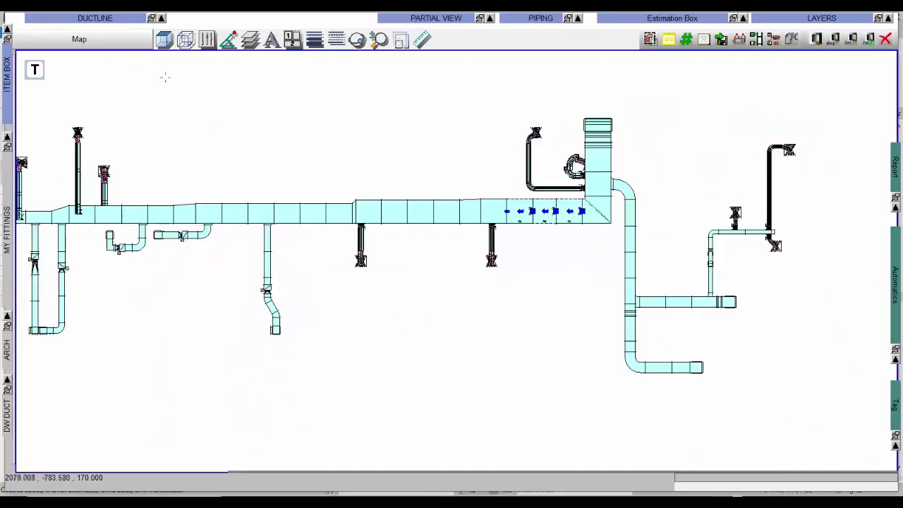
mouse_move(109, 45)
left_click(106, 471)
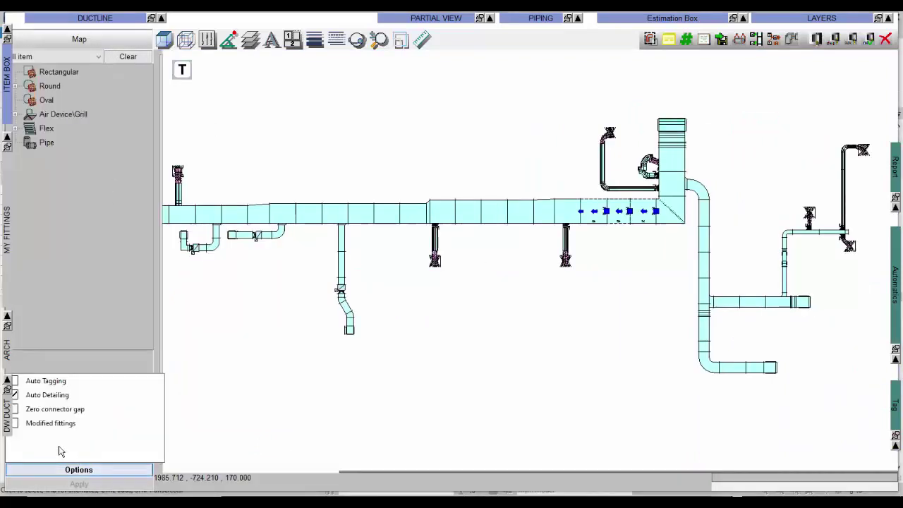
left_click(18, 382)
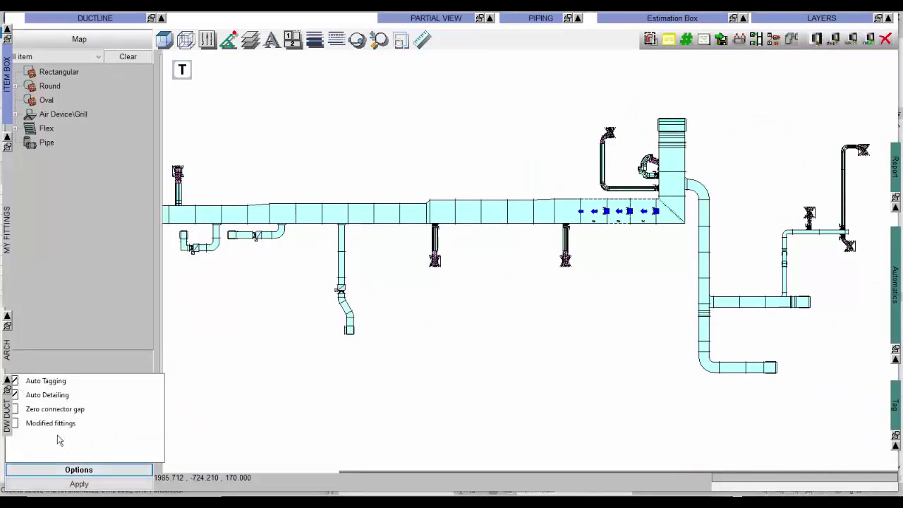
left_click(79, 484)
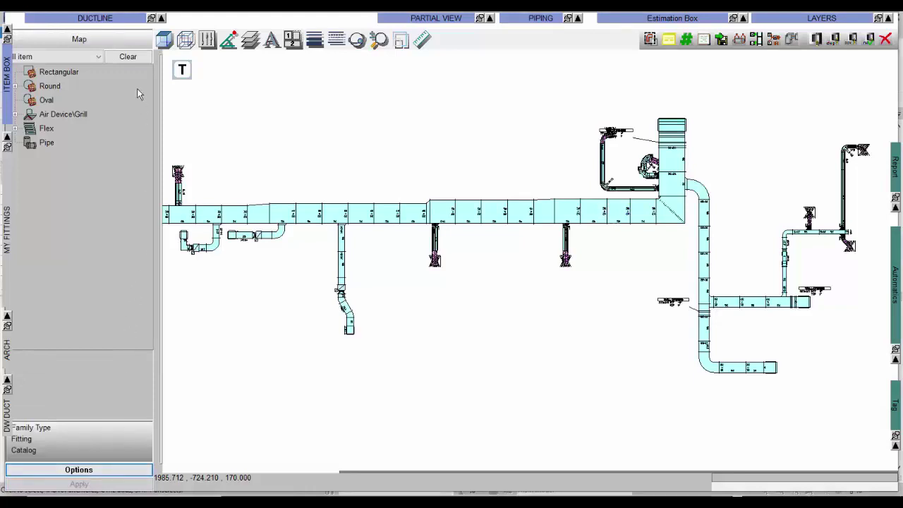
scroll(373, 181, "up", 10)
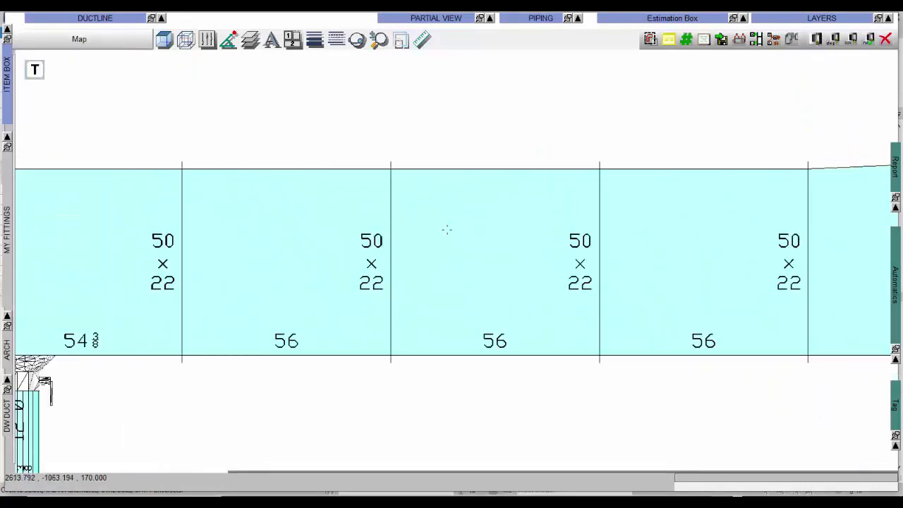
Return the size-tagged duct system to Revit and inspect the tags along the main duct in the floor plan.
left_click(871, 44)
scroll(605, 271, "up", 6)
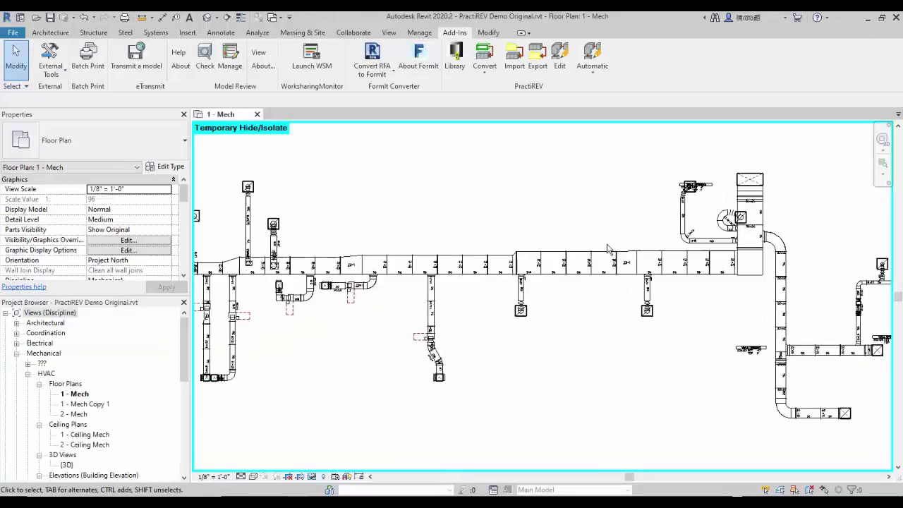
middle_click_drag(605, 272, 504, 296)
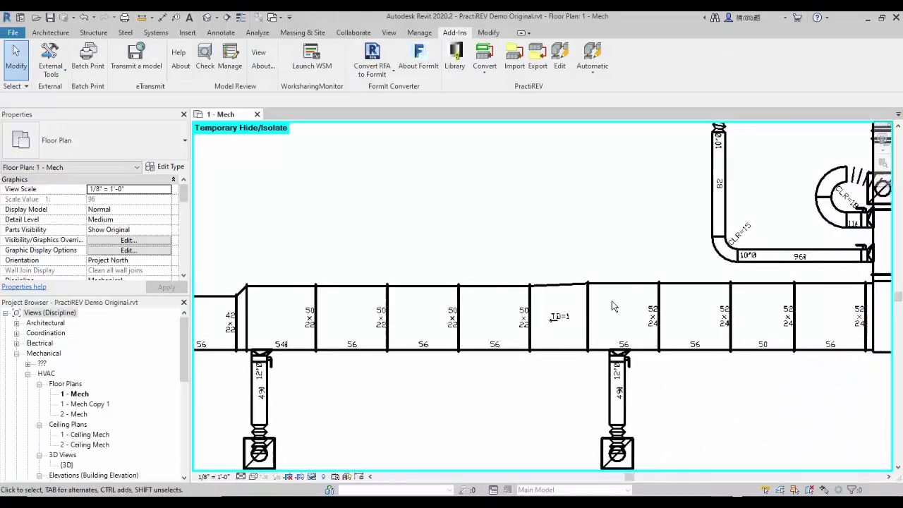
scroll(560, 324, "up", 2)
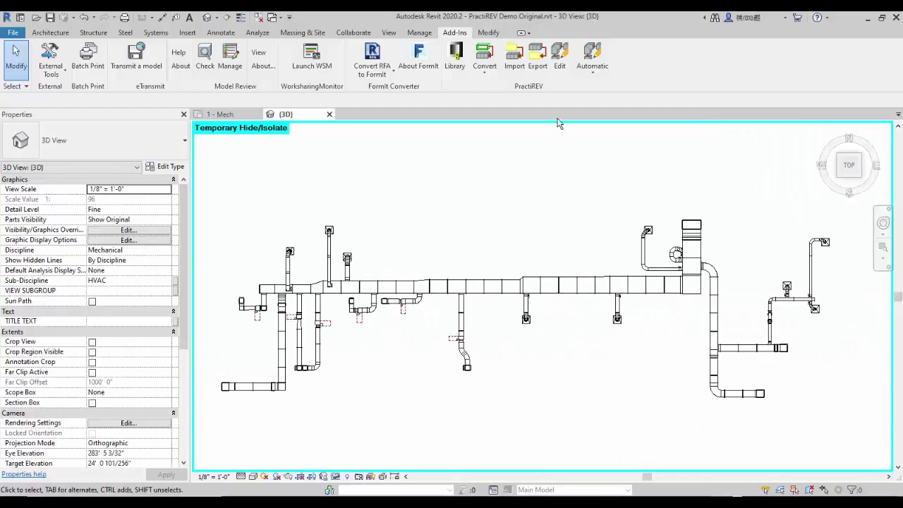
Load the system from the 3D view with the All Drawing option and automatically number every duct piece with circled tags.
left_click(560, 62)
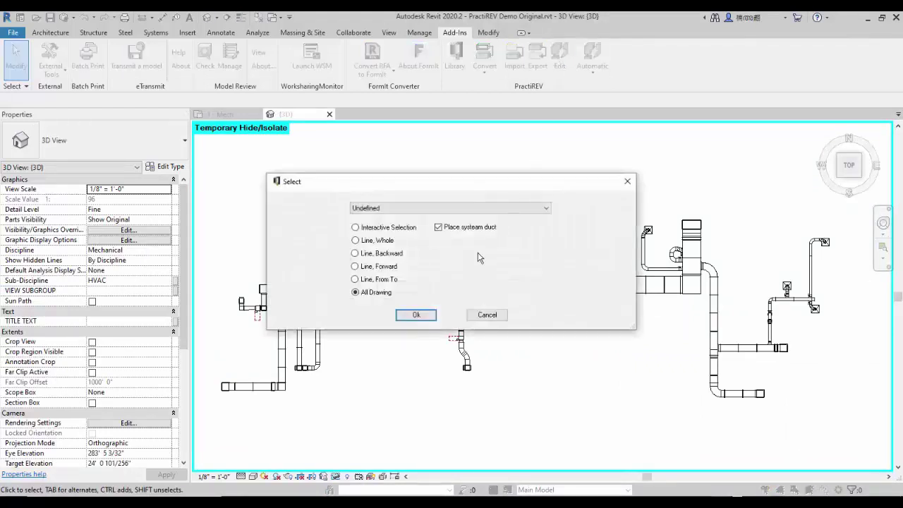
left_click(417, 315)
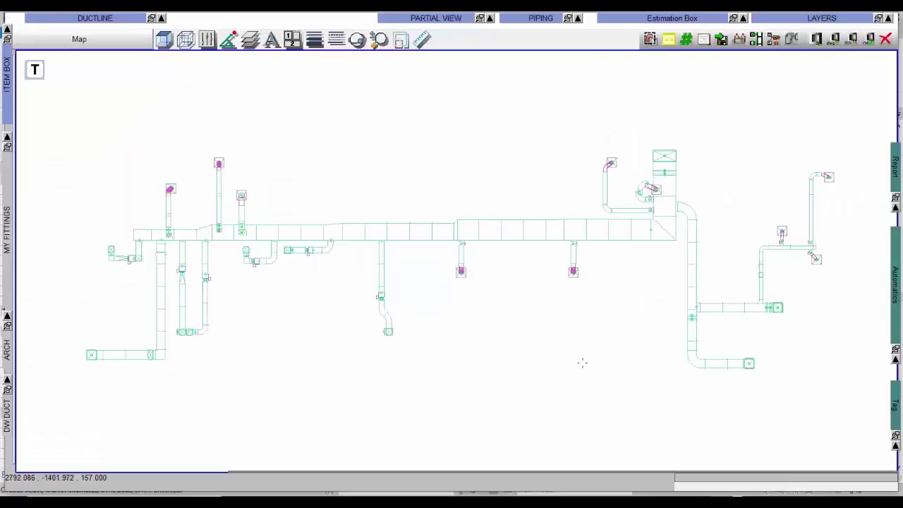
mouse_move(894, 328)
left_click(856, 321)
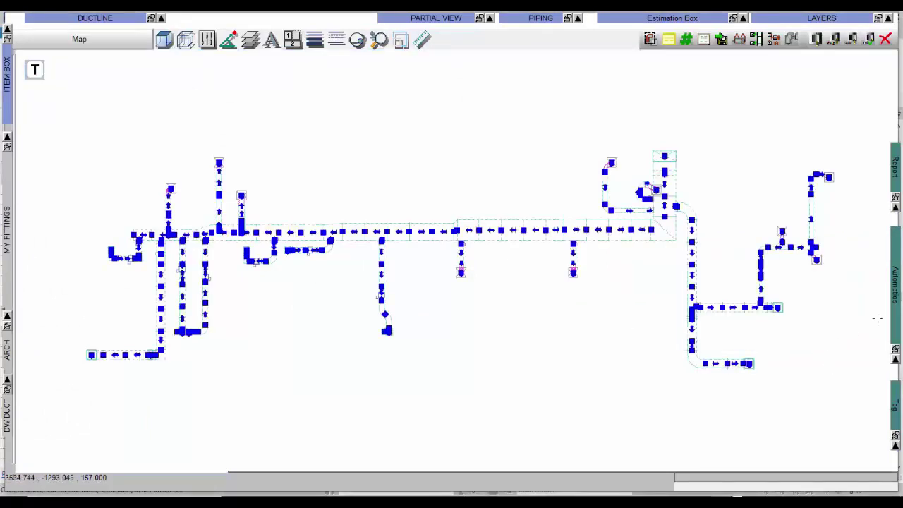
mouse_move(891, 313)
left_click(880, 298)
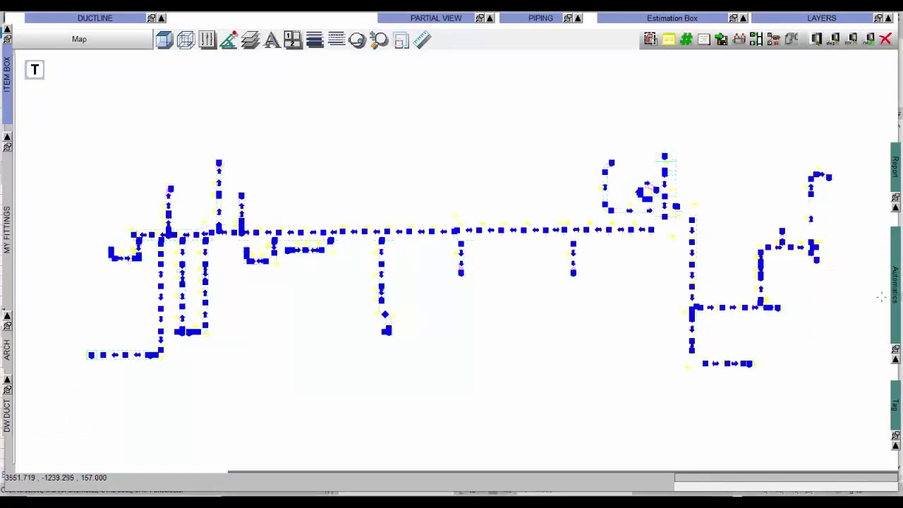
scroll(635, 258, "up", 5)
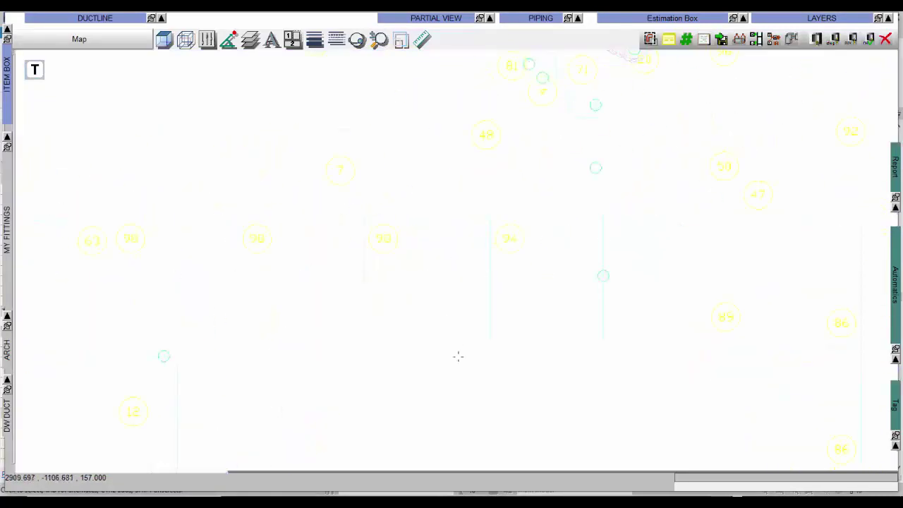
scroll(458, 355, "down", 1)
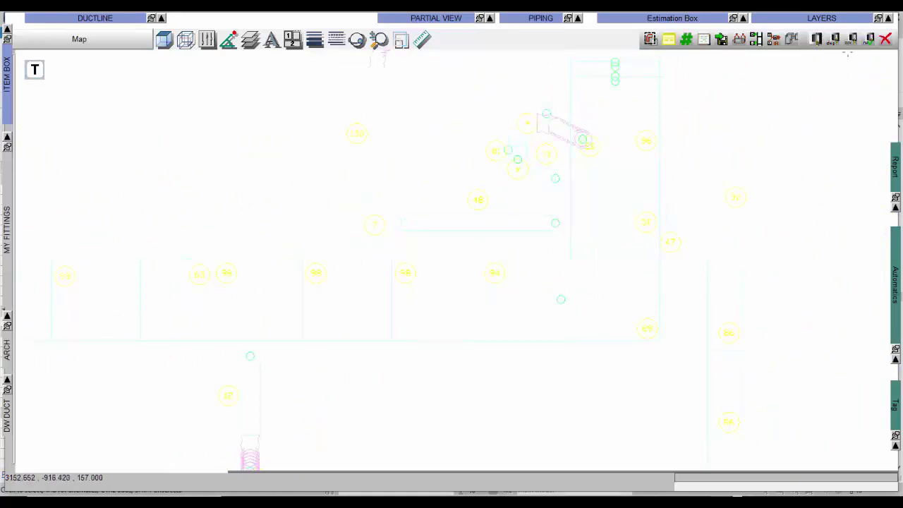
Return the numbered duct system to Revit and inspect the circled number tags on the main and branches in the 3D view.
left_click(870, 40)
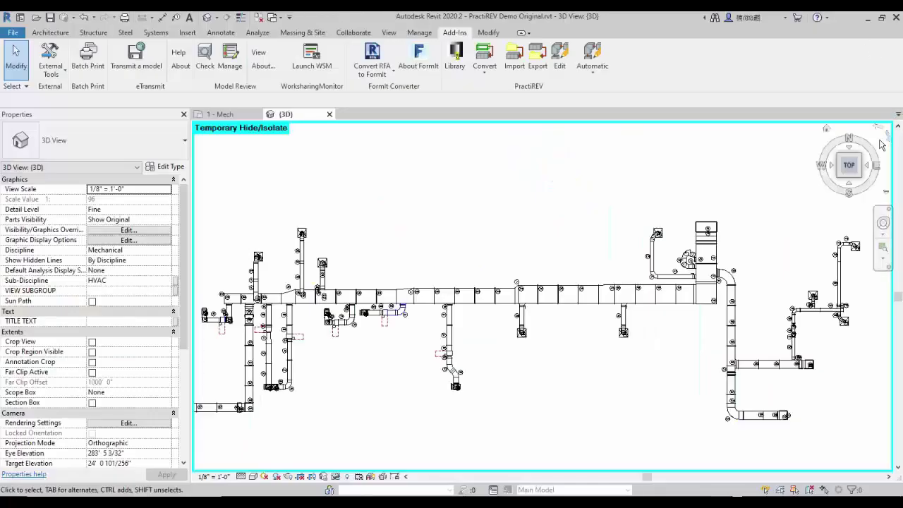
scroll(681, 303, "up", 4)
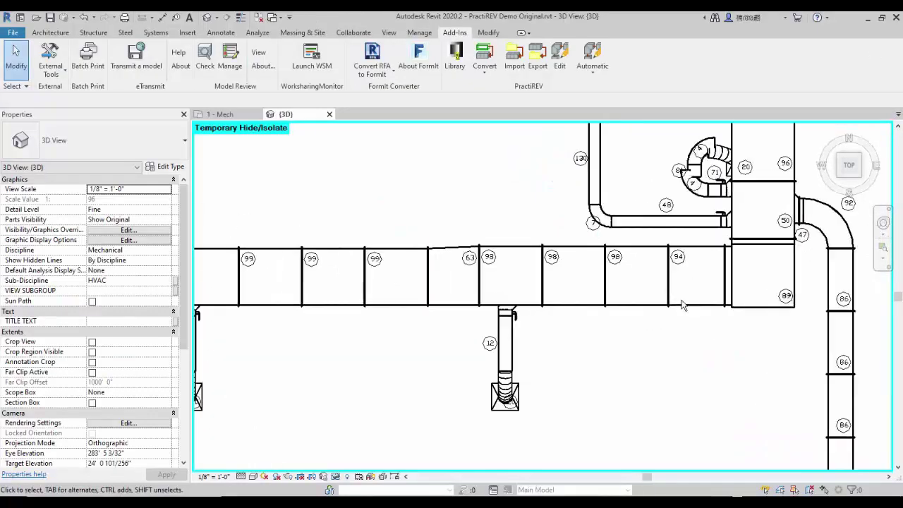
middle_click_drag(682, 303, 554, 176)
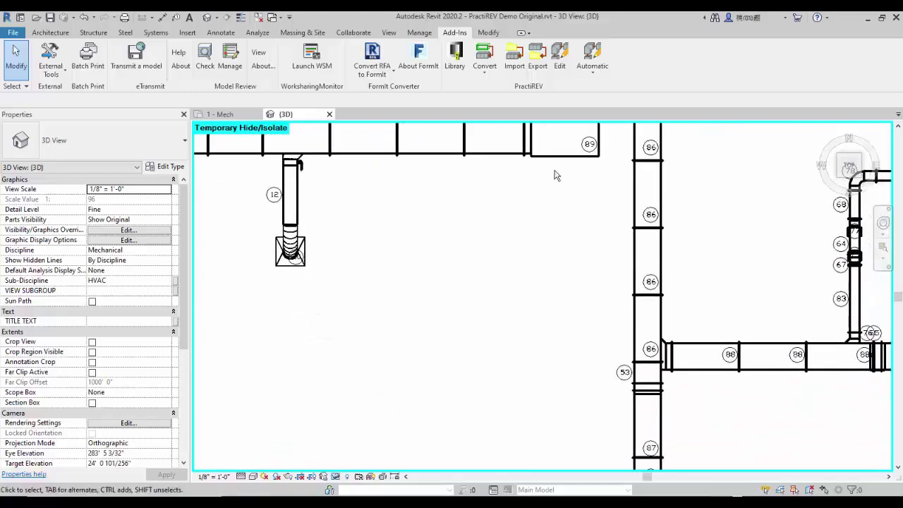
scroll(554, 175, "down", 3)
middle_click_drag(679, 274, 733, 306)
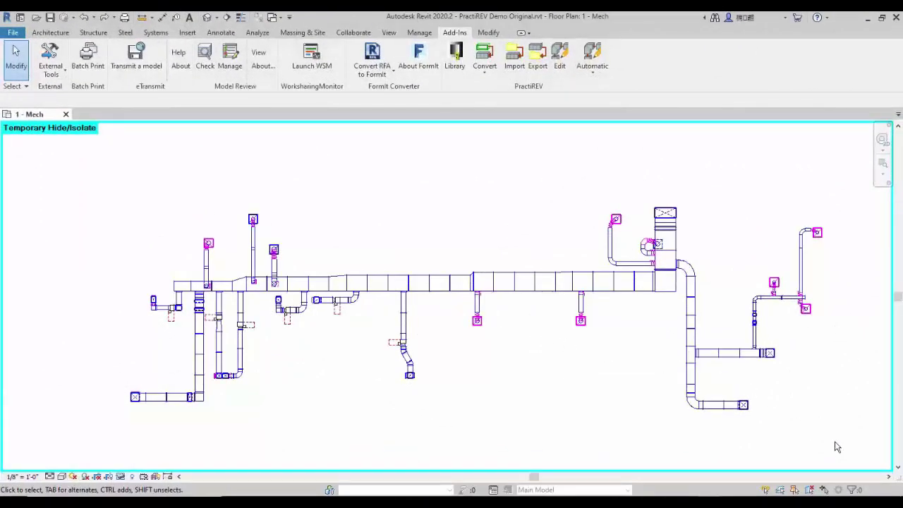
Select the whole duct system in the floor plan and export it as a PractiCAM file named PractiREV to PractiCAM Download.
left_click_drag(836, 446, 130, 204)
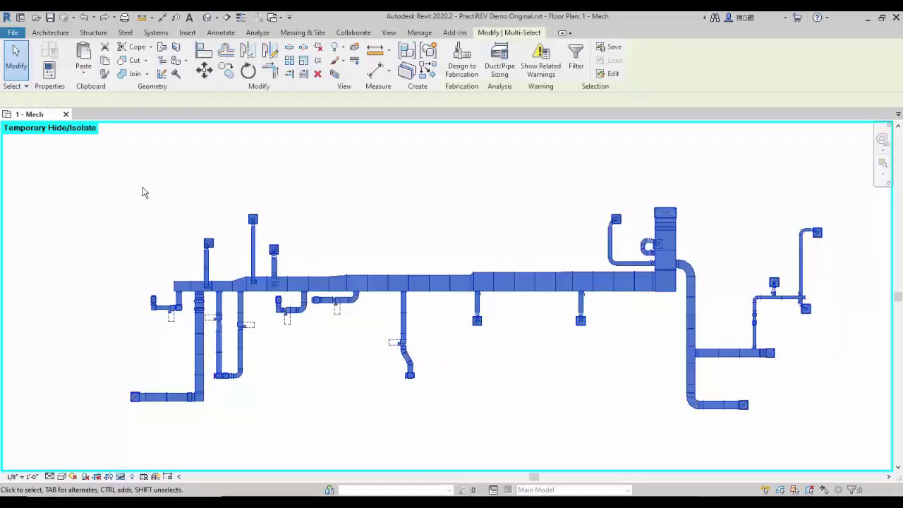
left_click(456, 33)
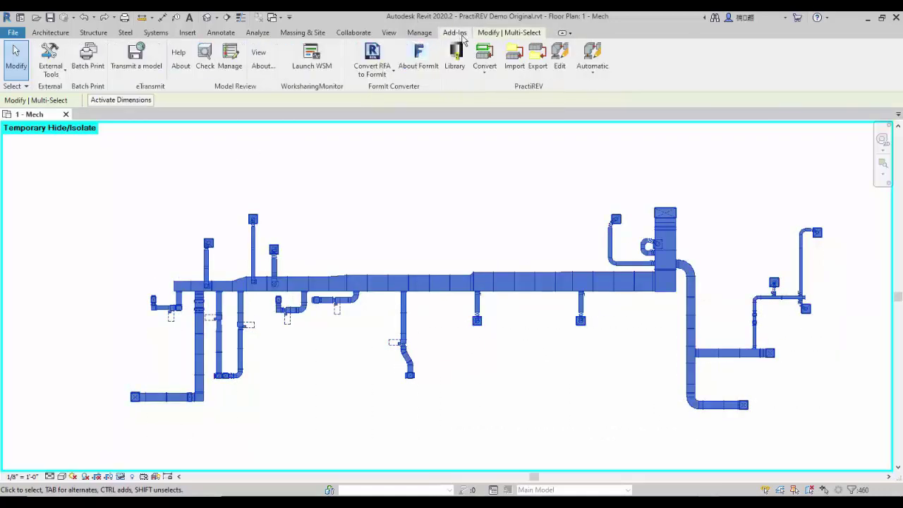
left_click(537, 68)
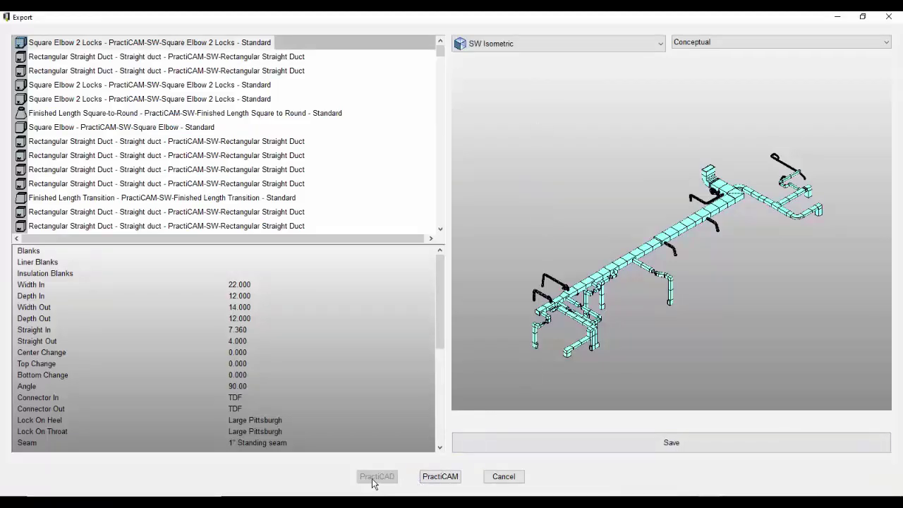
left_click(439, 479)
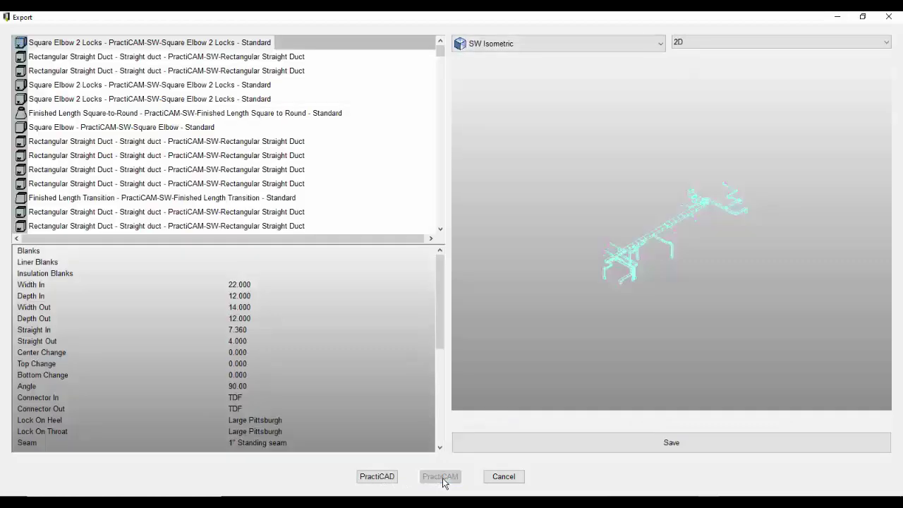
left_click(539, 442)
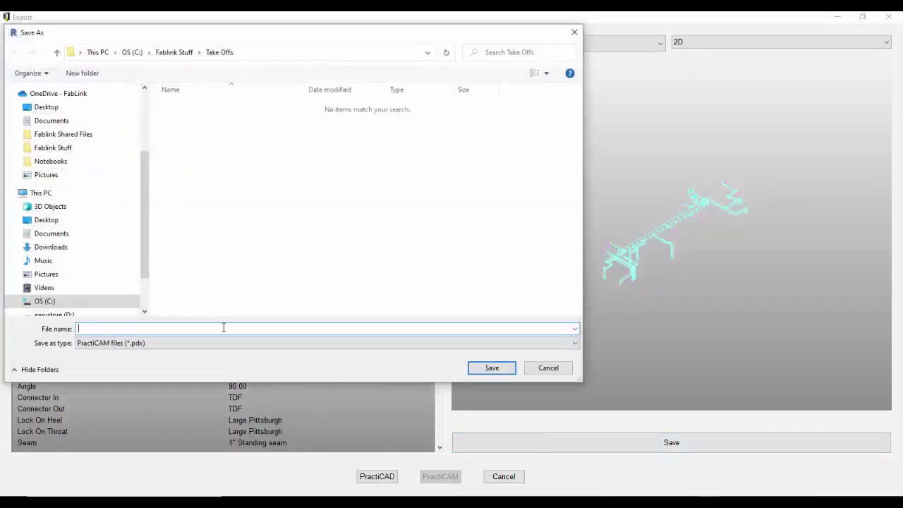
type("PractiREV to PractiCAM Download")
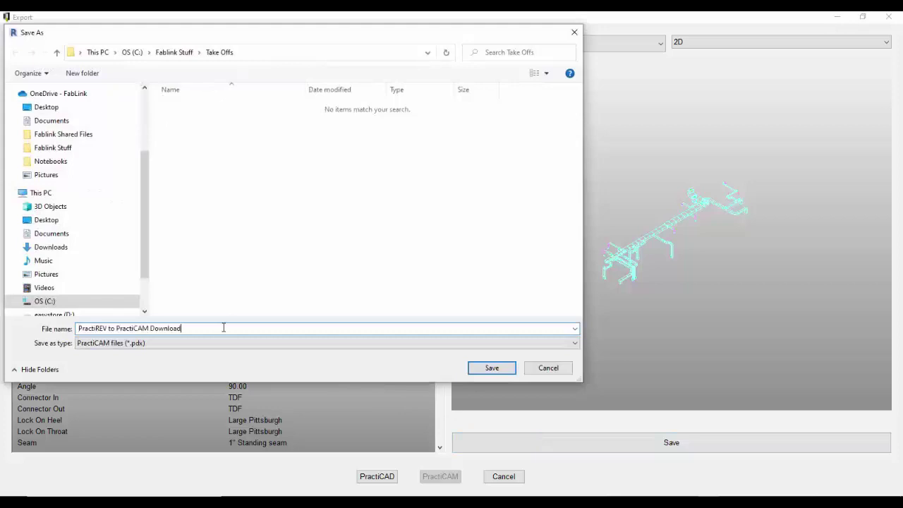
left_click(489, 368)
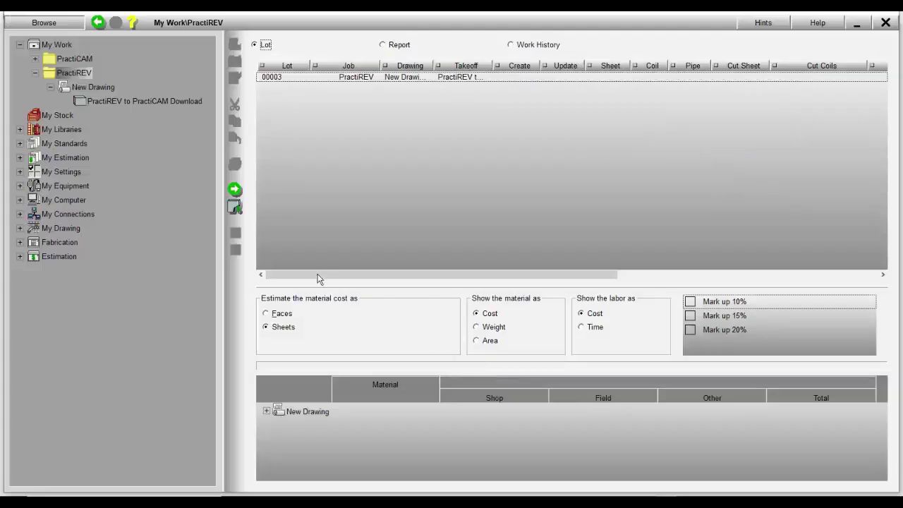
Open the PractiREV to PractiCAM Download takeoff in PractiCAM and examine its fitting list and the nested cutter sheets.
left_click(144, 102)
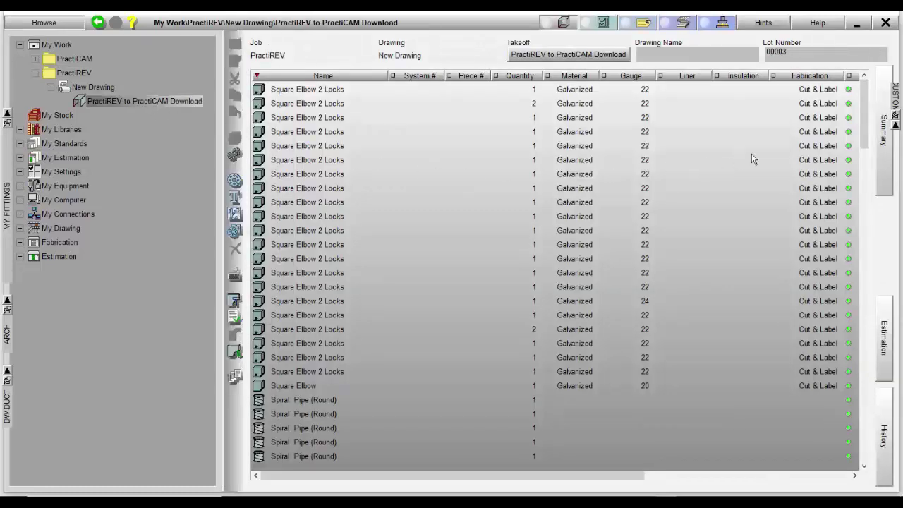
left_click_drag(861, 126, 868, 104)
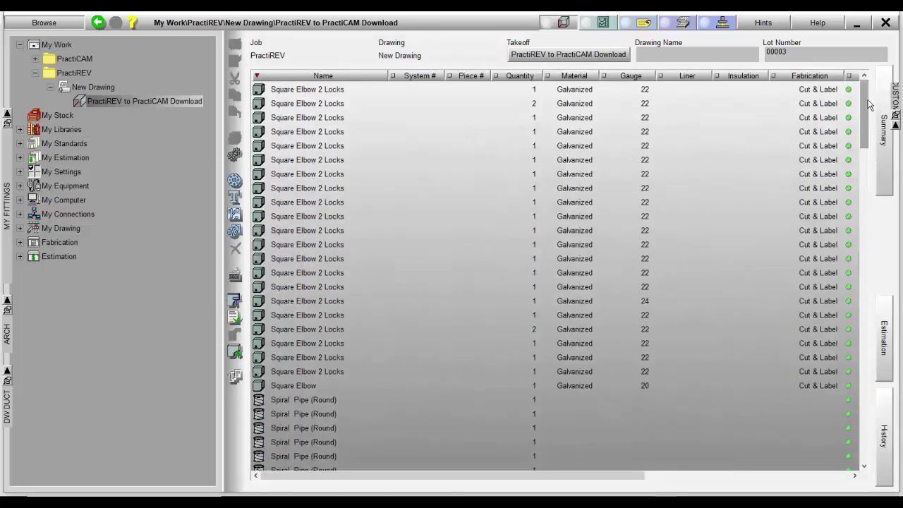
left_click(598, 30)
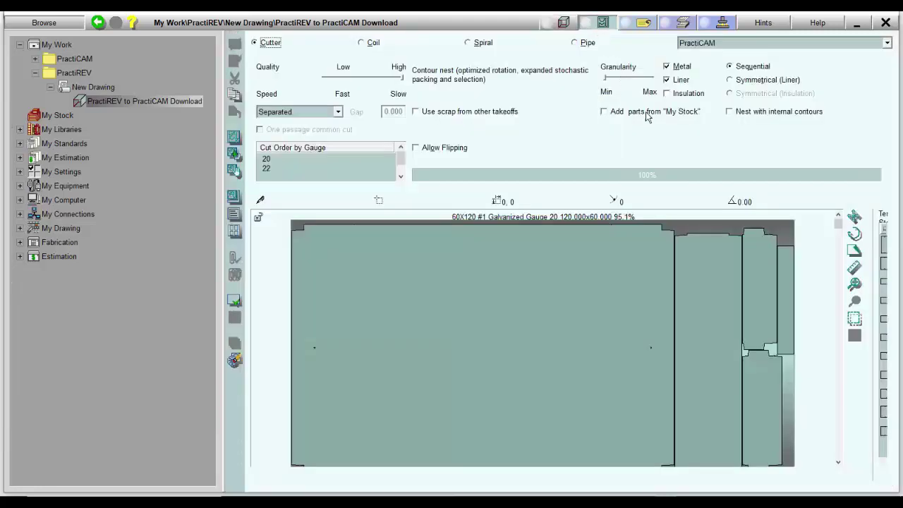
left_click_drag(839, 226, 845, 330)
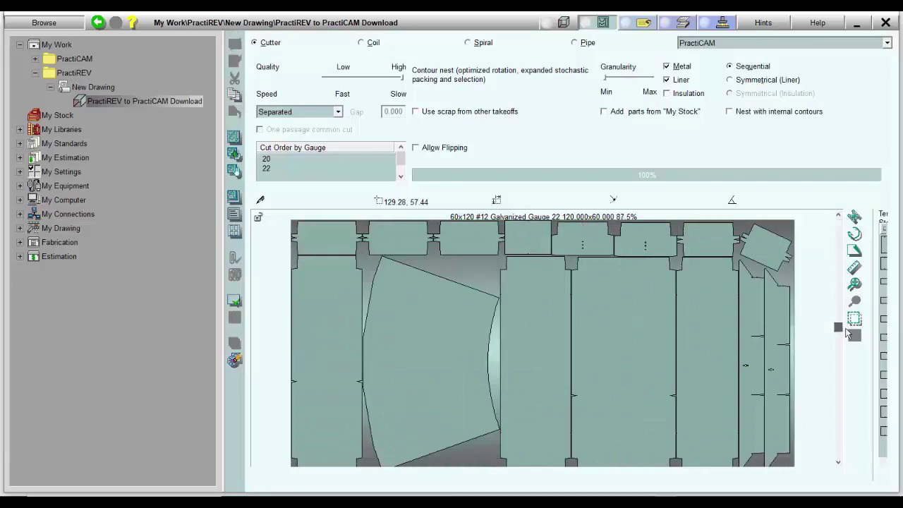
Review the takeoff's fabrication labels, previewing several square elbow parts and a finished length transition.
left_click(642, 25)
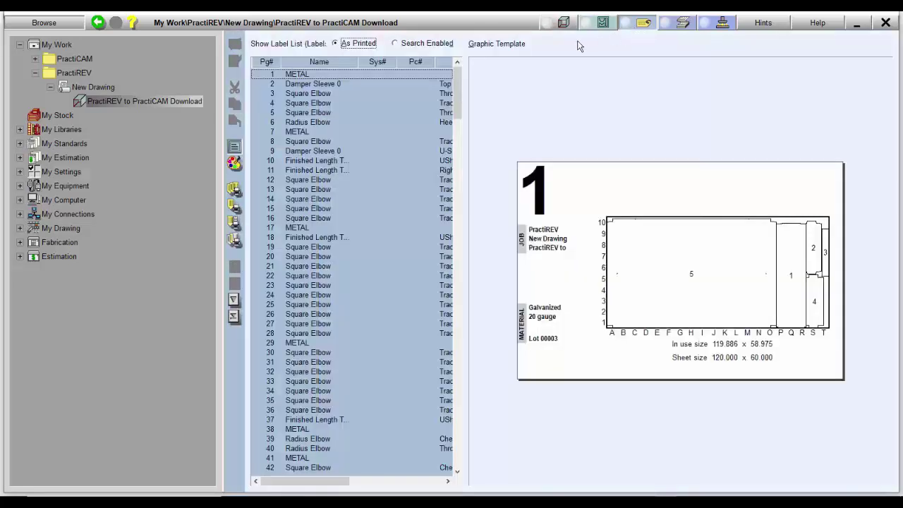
left_click(303, 113)
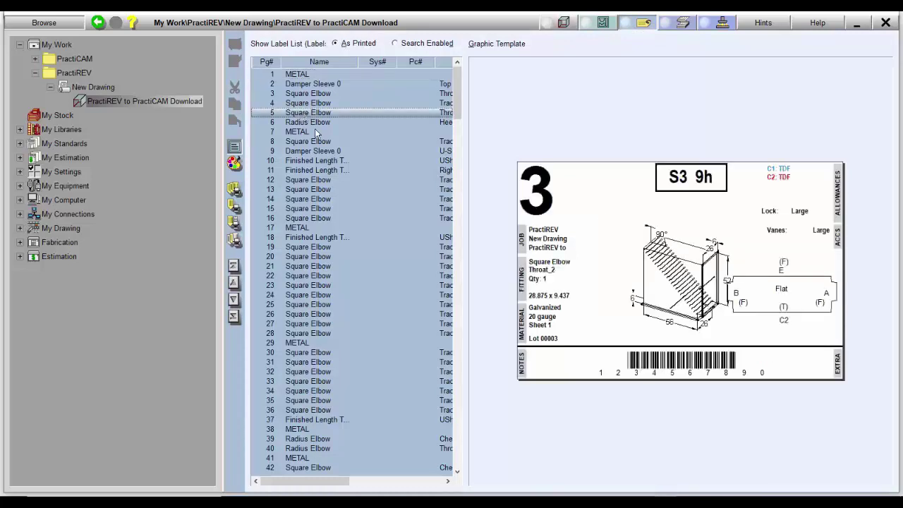
left_click(313, 164)
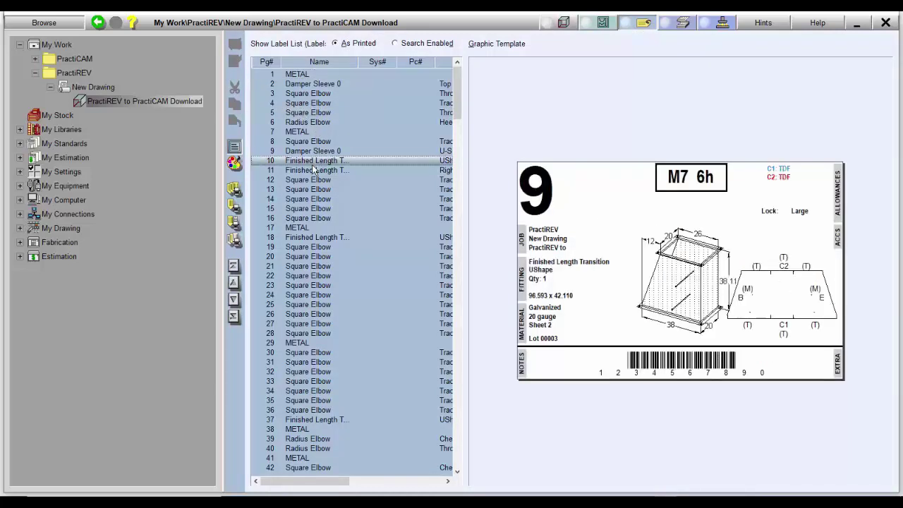
left_click(310, 200)
left_click(315, 285)
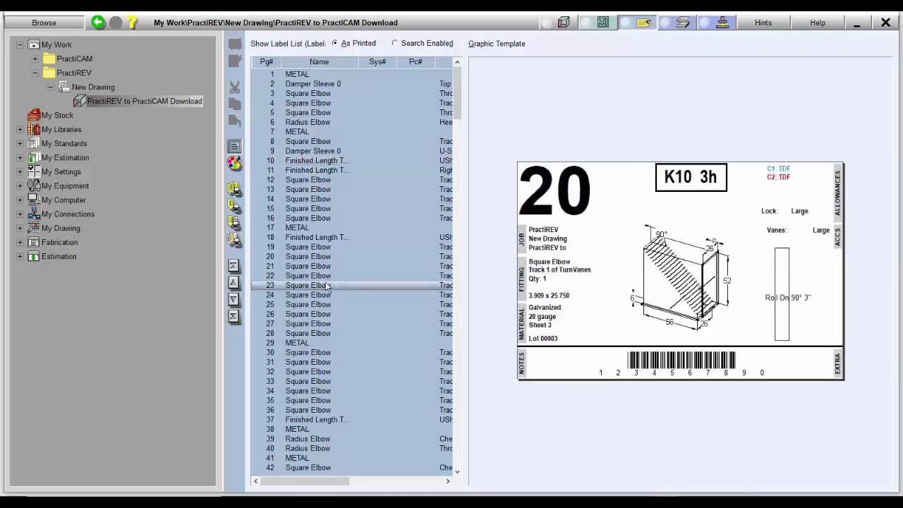
Review the fitting view, material usage and weight-by-piece reports, and preview the cutting path for Sheet 1.
left_click(681, 25)
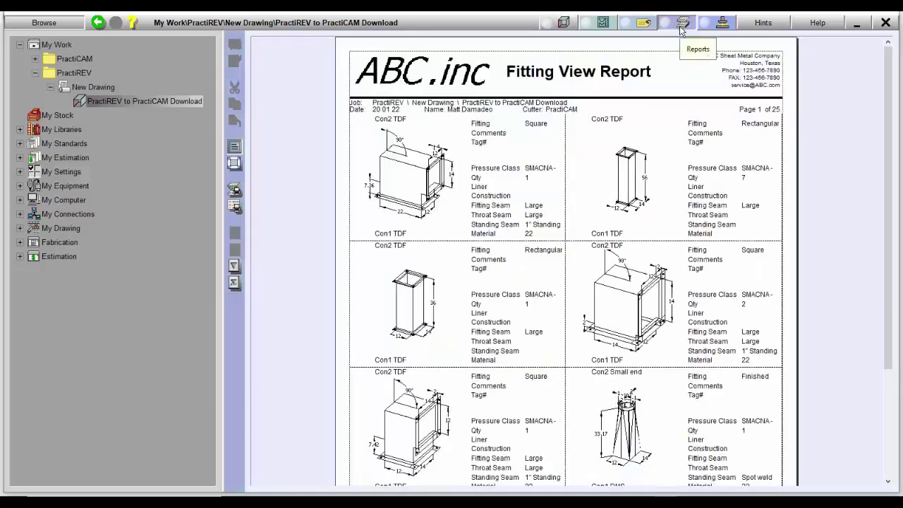
left_click(681, 26)
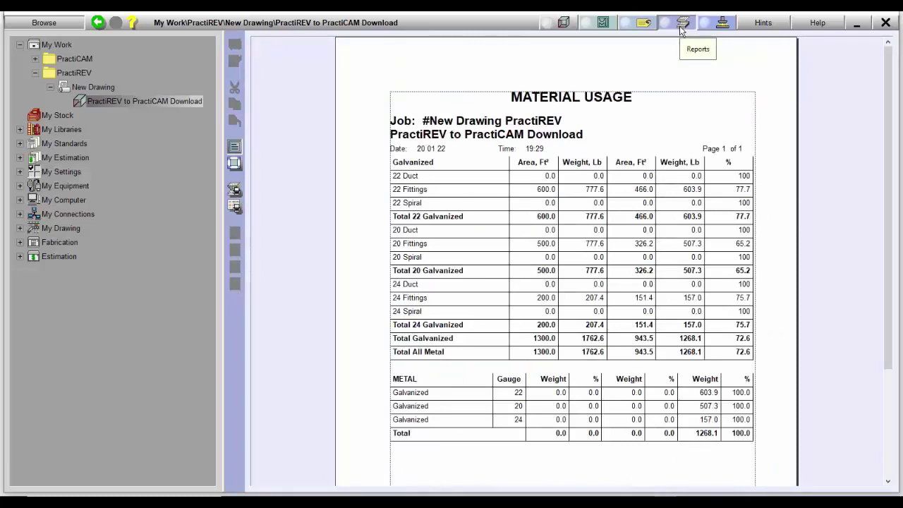
left_click(681, 25)
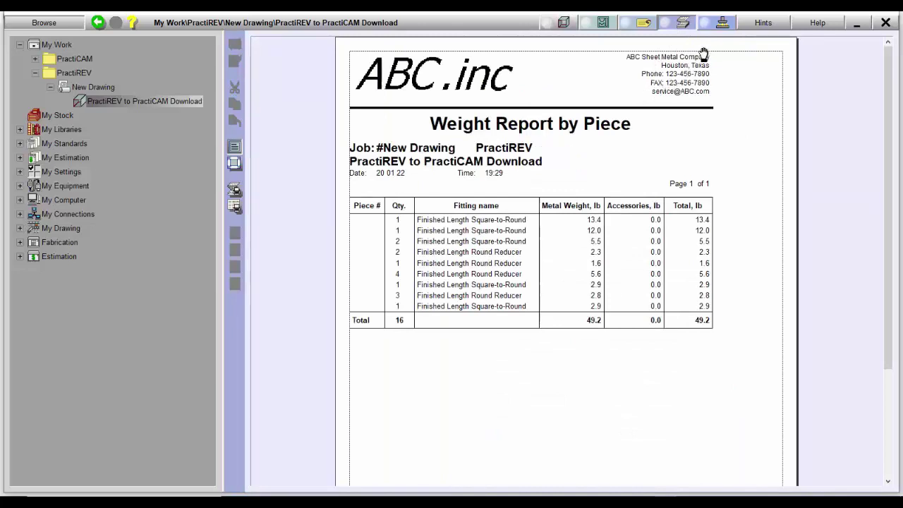
left_click(722, 23)
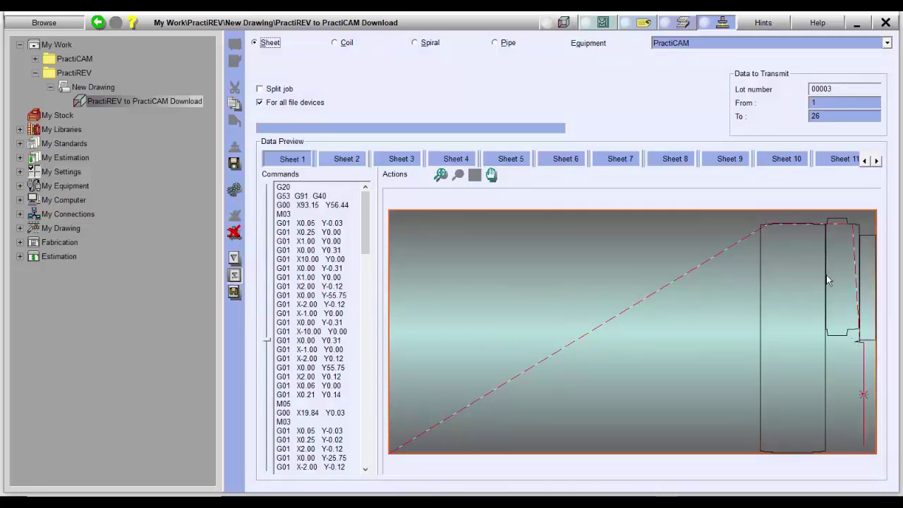
Show the takeoff's cost estimation below the fitting list and expand its breakdown by individual fitting.
left_click(560, 24)
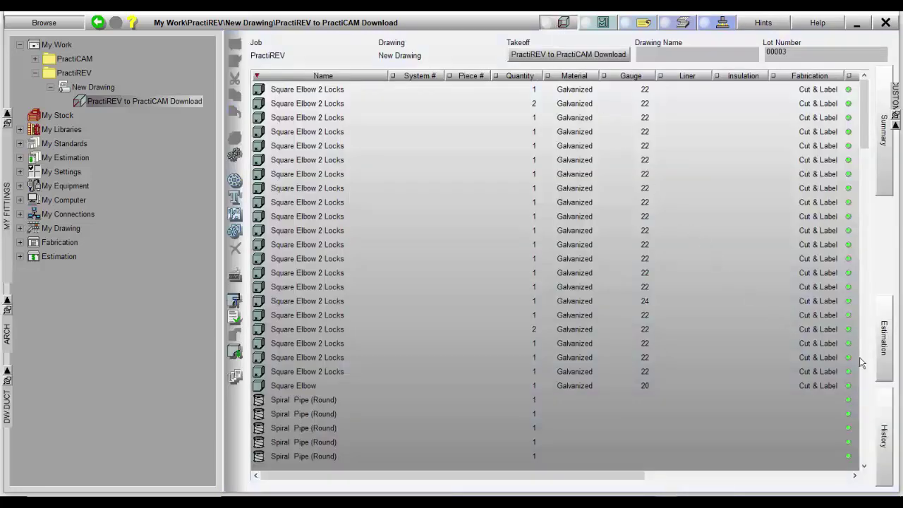
left_click(887, 353)
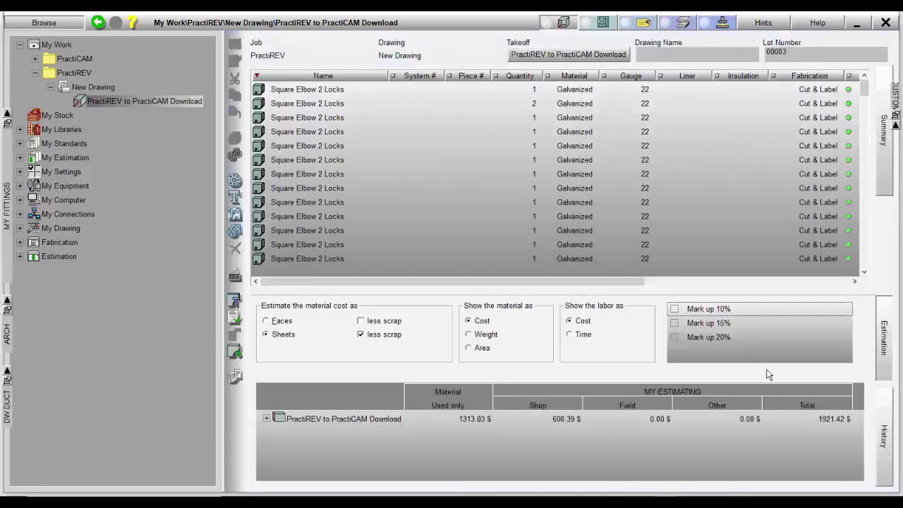
left_click(266, 418)
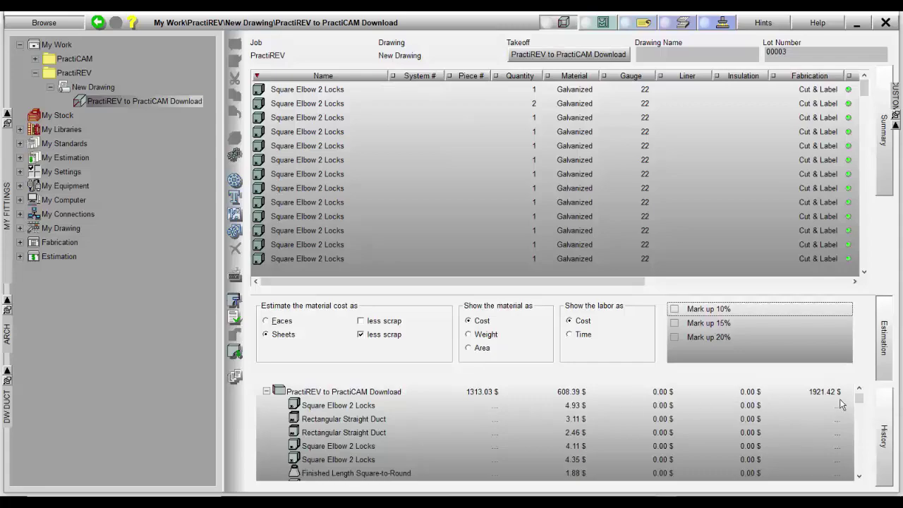